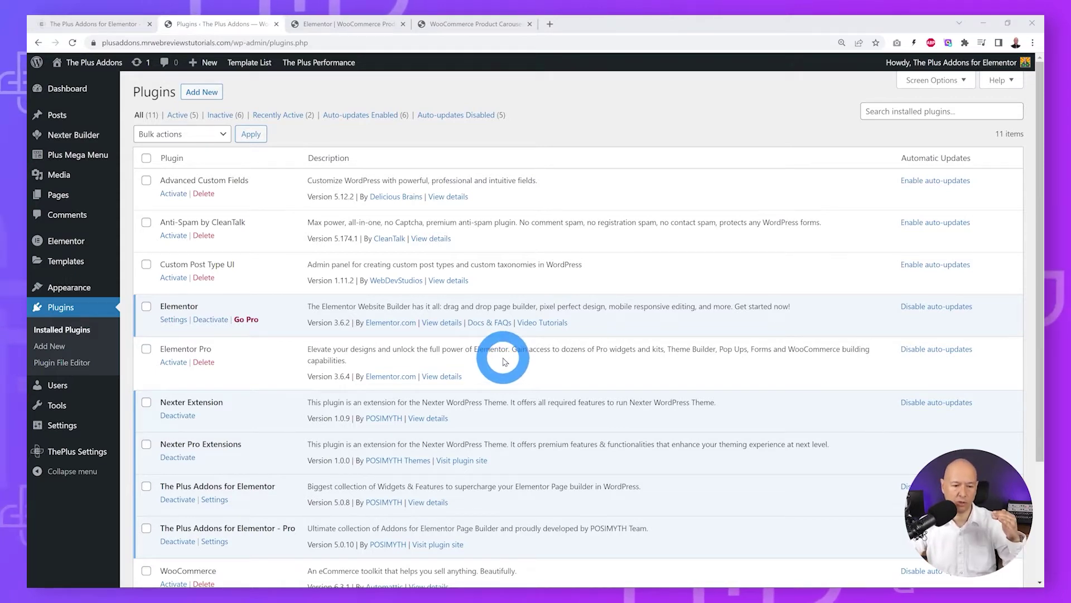
Review the installed WordPress plugins and the widget overview on The Plus Addons website
{"action": "scroll", "coordinate": [515, 344], "scroll_direction": "down", "scroll_amount": 3}
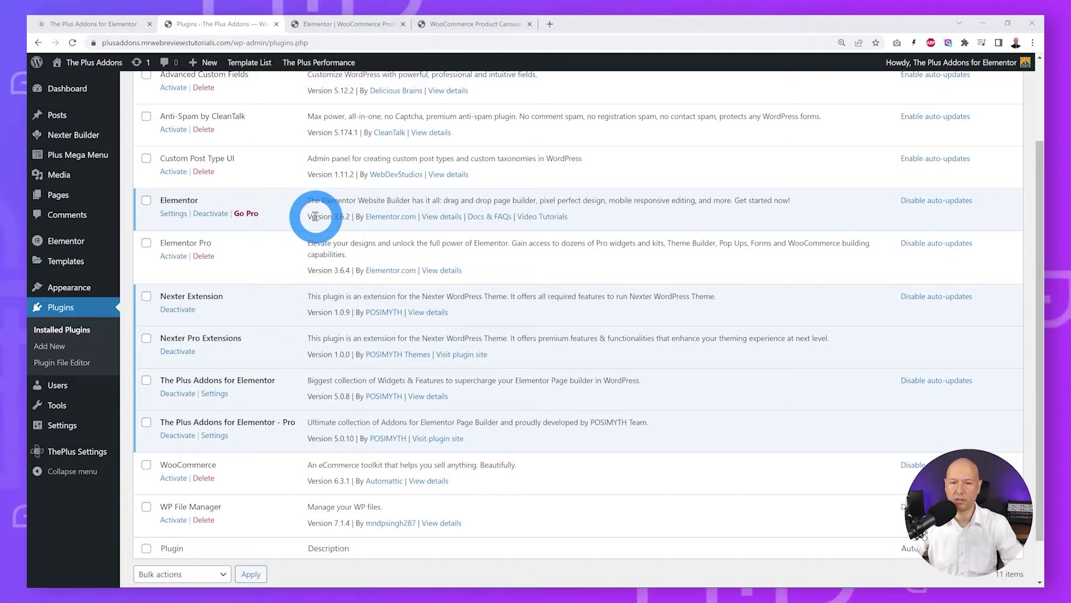
{"action": "scroll", "coordinate": [555, 304], "scroll_direction": "down", "scroll_amount": 1}
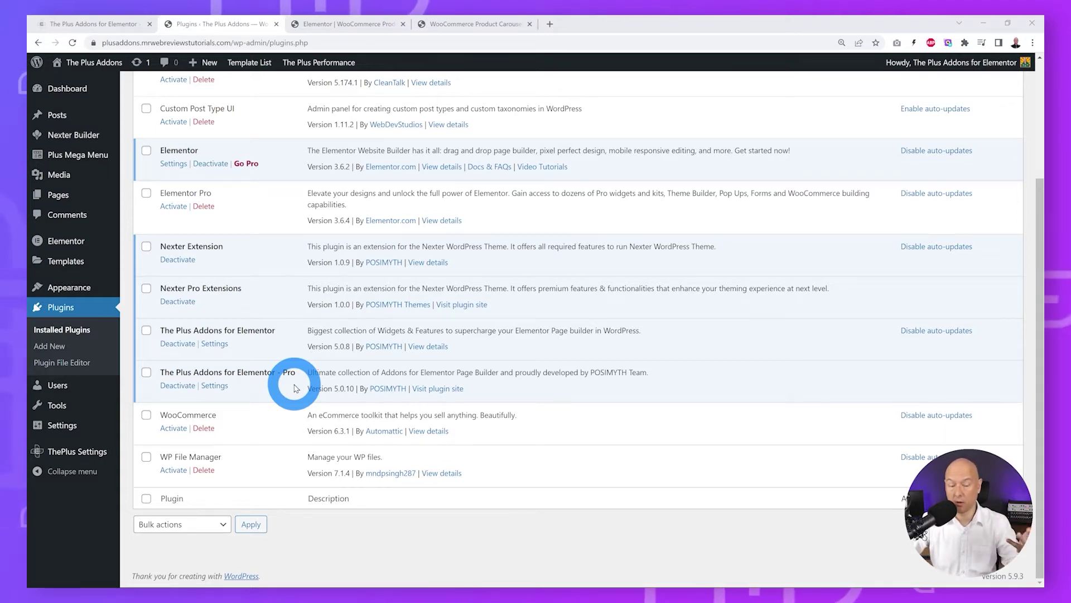
{"action": "left_click", "coordinate": [127, 31]}
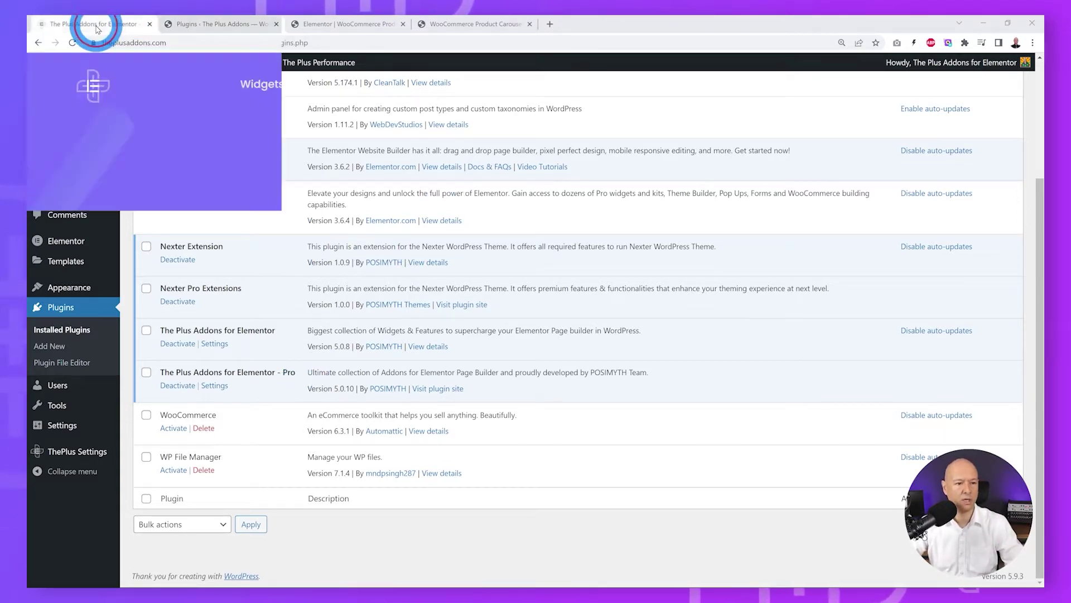
{"action": "mouse_move", "coordinate": [270, 85]}
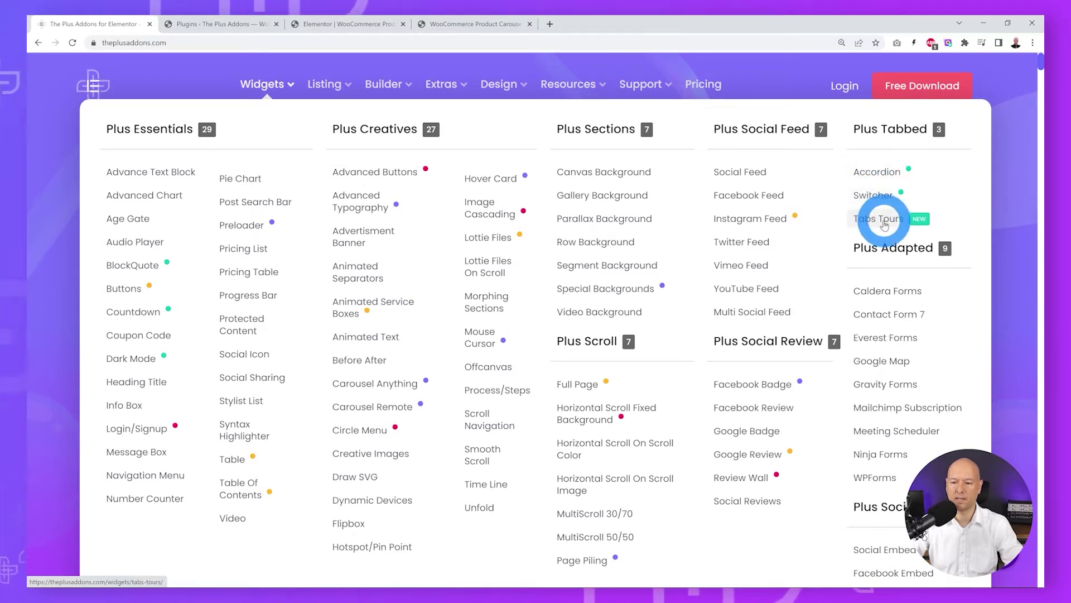
{"action": "left_click", "coordinate": [235, 24]}
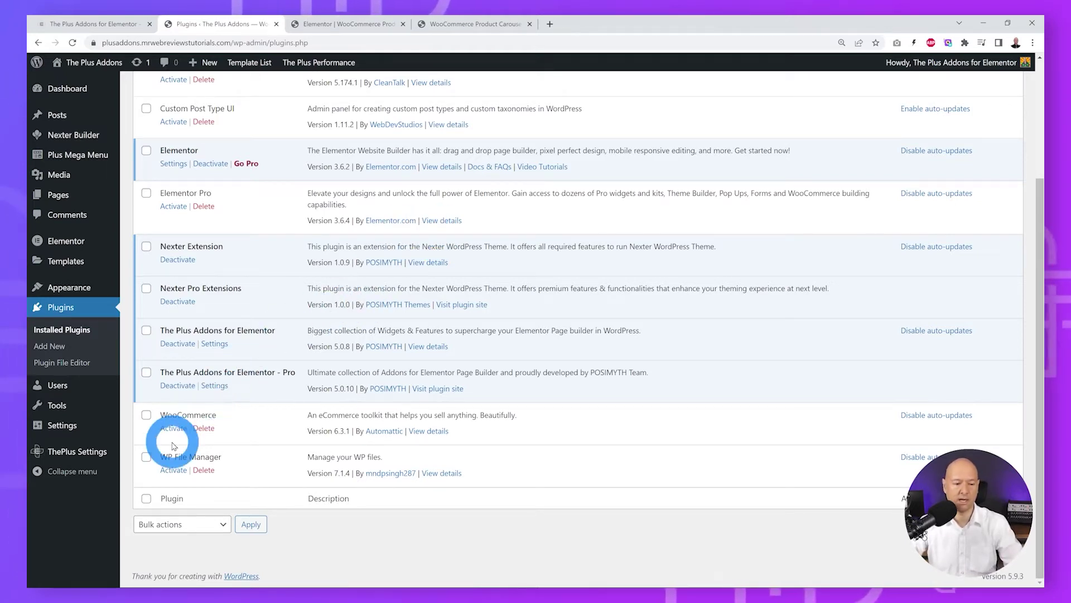
Search the Plus Widgets in ThePlus Settings for "carousel", "switcher" and "tabs", and save the widget settings
{"action": "mouse_move", "coordinate": [92, 452]}
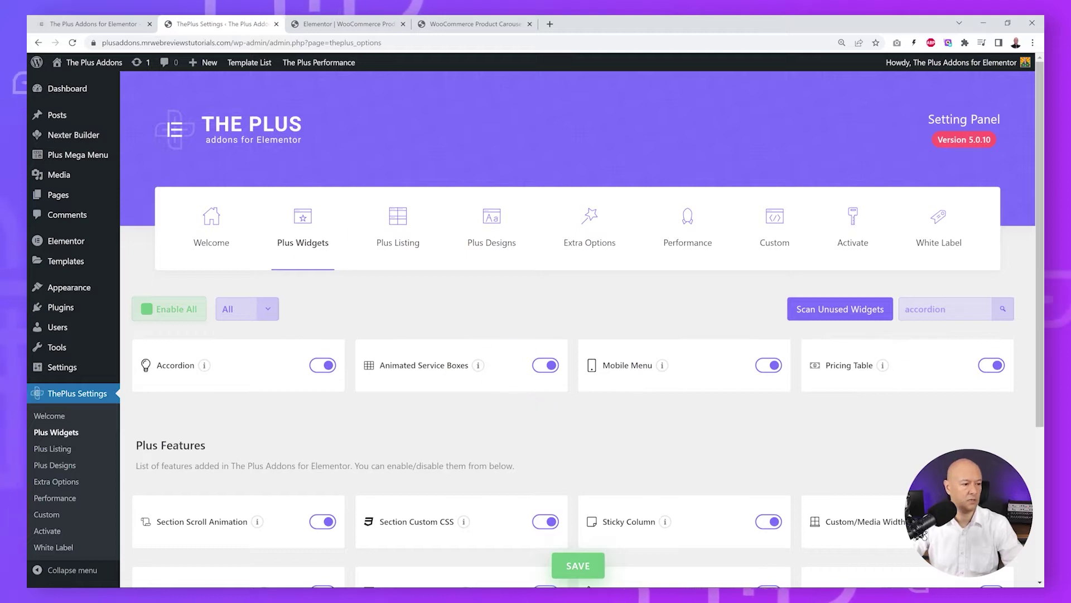
{"action": "left_click_drag", "start_coordinate": [961, 311], "coordinate": [878, 310]}
{"action": "type", "text": "carousel"}
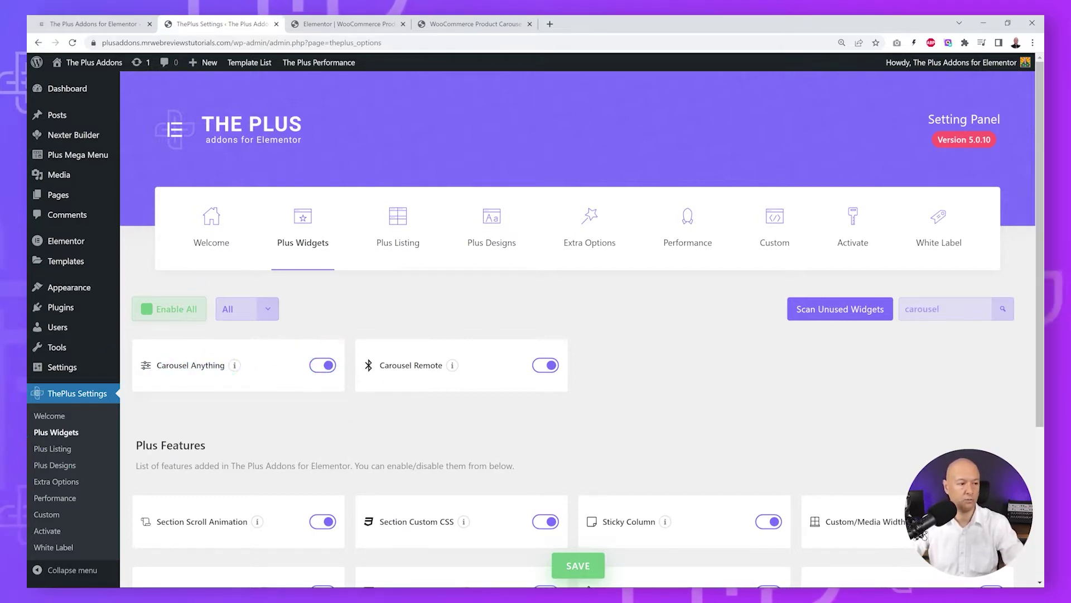
{"action": "double_click", "coordinate": [928, 309]}
{"action": "type", "text": "switcher"}
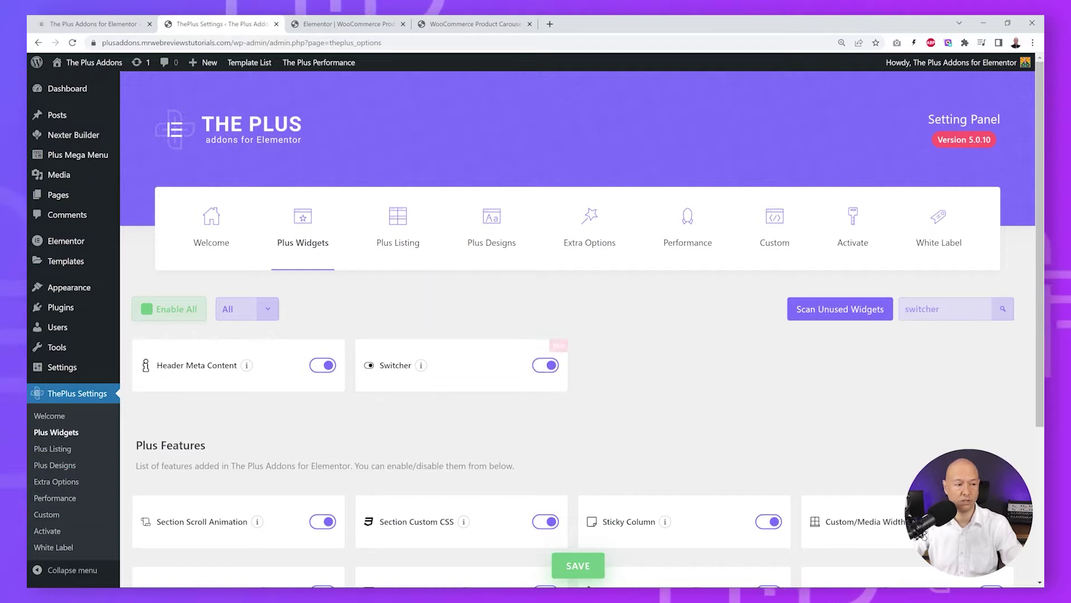
{"action": "left_click_drag", "start_coordinate": [947, 311], "coordinate": [801, 318]}
{"action": "type", "text": "tabs"}
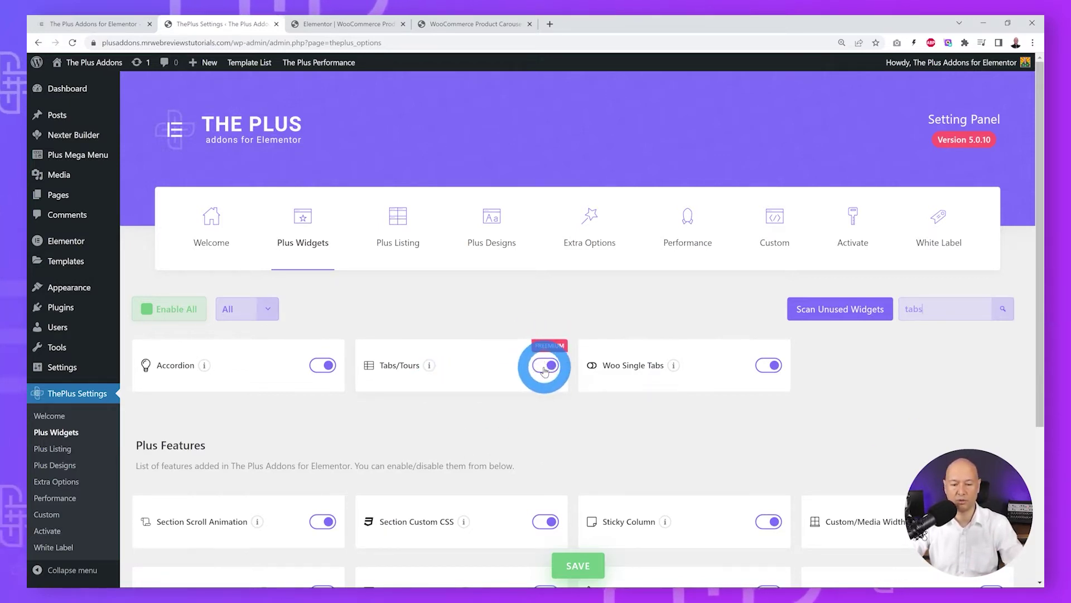
{"action": "left_click", "coordinate": [578, 565]}
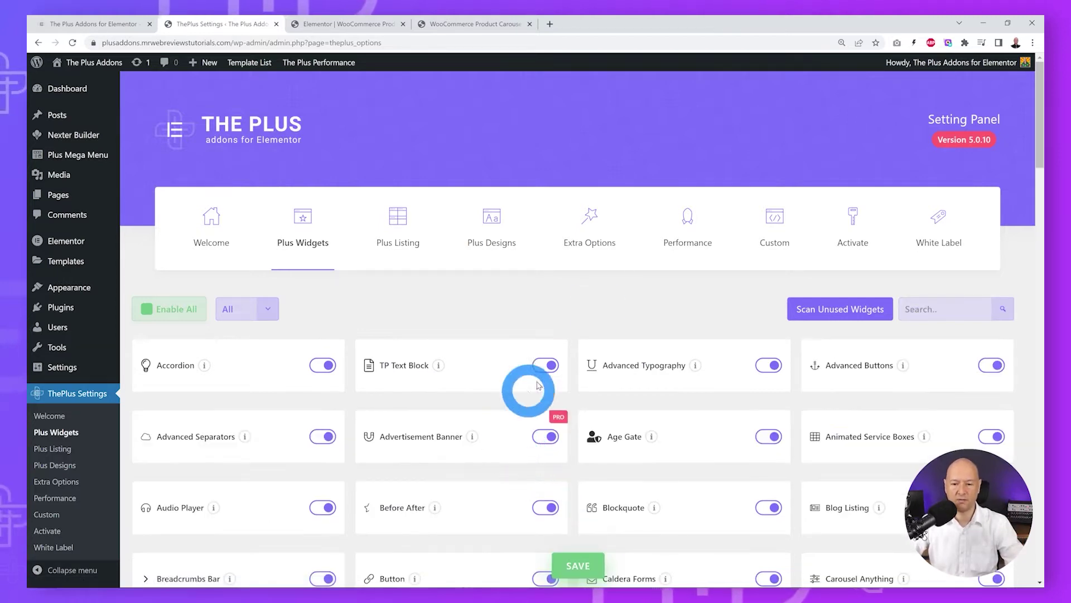
Purge all of The Plus Addons' cache in the Performance settings
{"action": "left_click", "coordinate": [688, 246]}
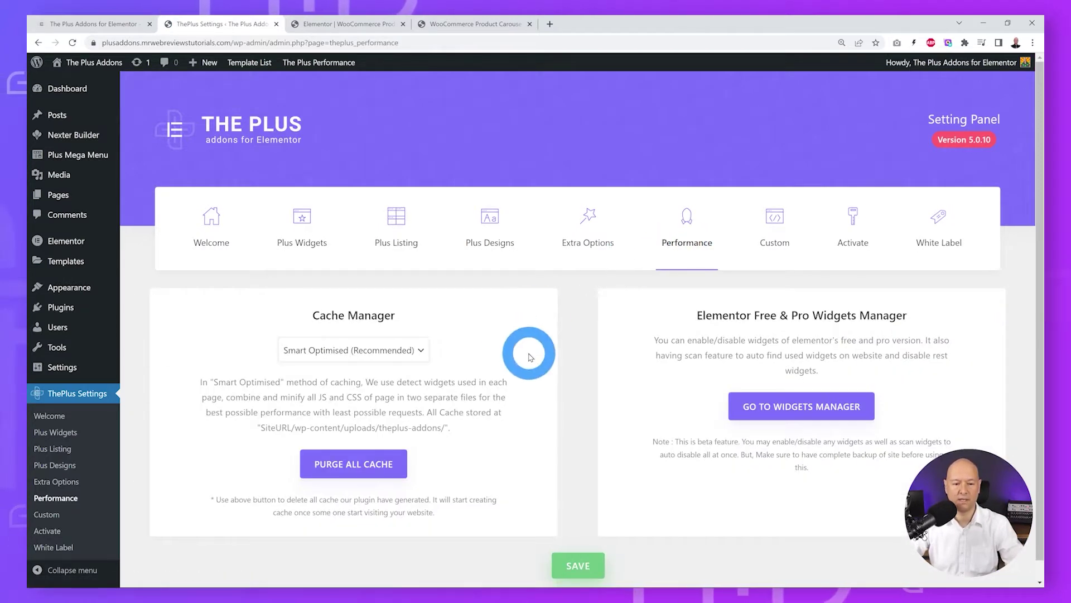
{"action": "scroll", "coordinate": [530, 345], "scroll_direction": "down", "scroll_amount": 1}
{"action": "left_click", "coordinate": [369, 449]}
{"action": "left_click", "coordinate": [586, 121]}
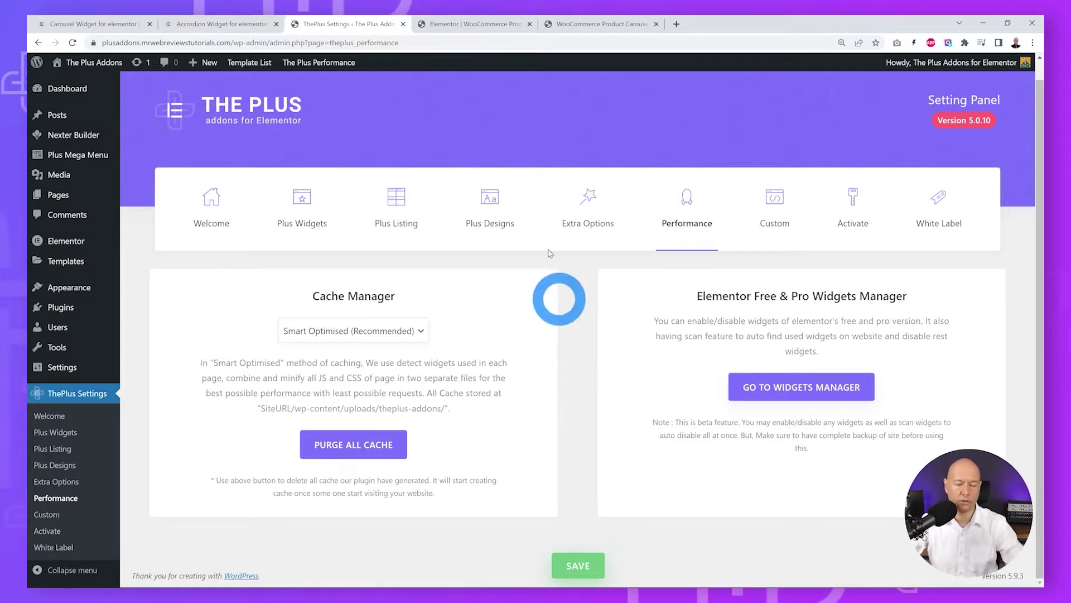
Examine the Carousel Anything demo page and try its thumbnail navigation on the second and third slides
{"action": "left_click", "coordinate": [85, 25]}
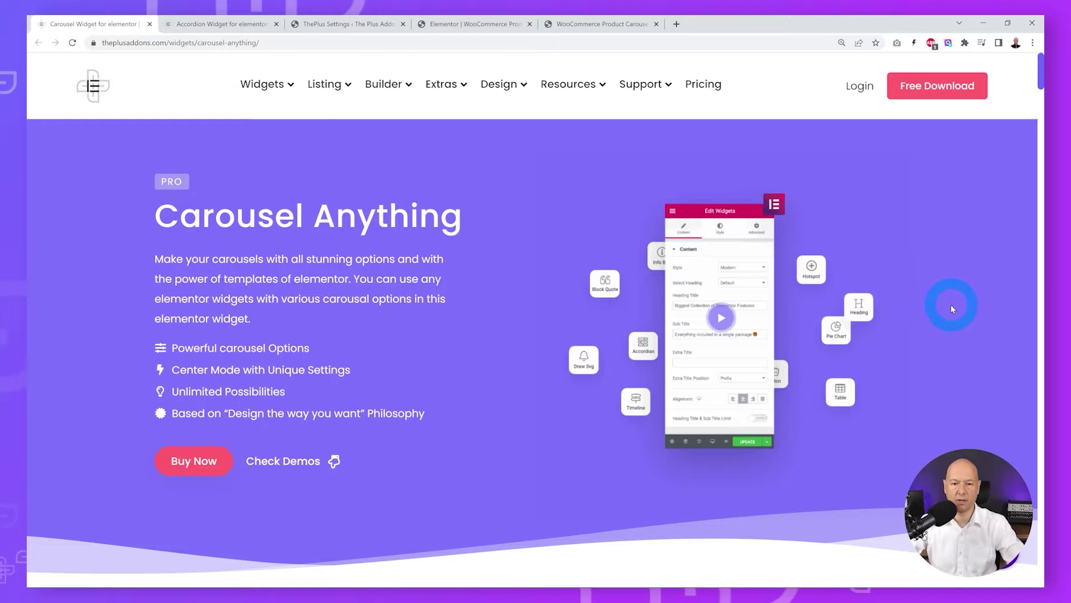
{"action": "scroll", "coordinate": [928, 263], "scroll_direction": "down", "scroll_amount": 10}
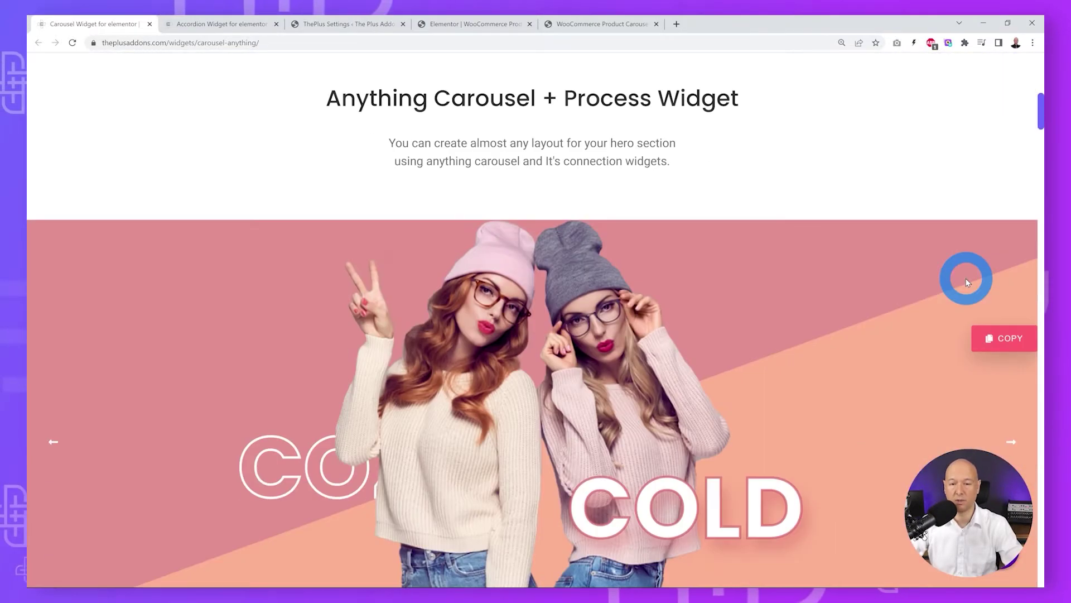
{"action": "scroll", "coordinate": [967, 282], "scroll_direction": "down", "scroll_amount": 2}
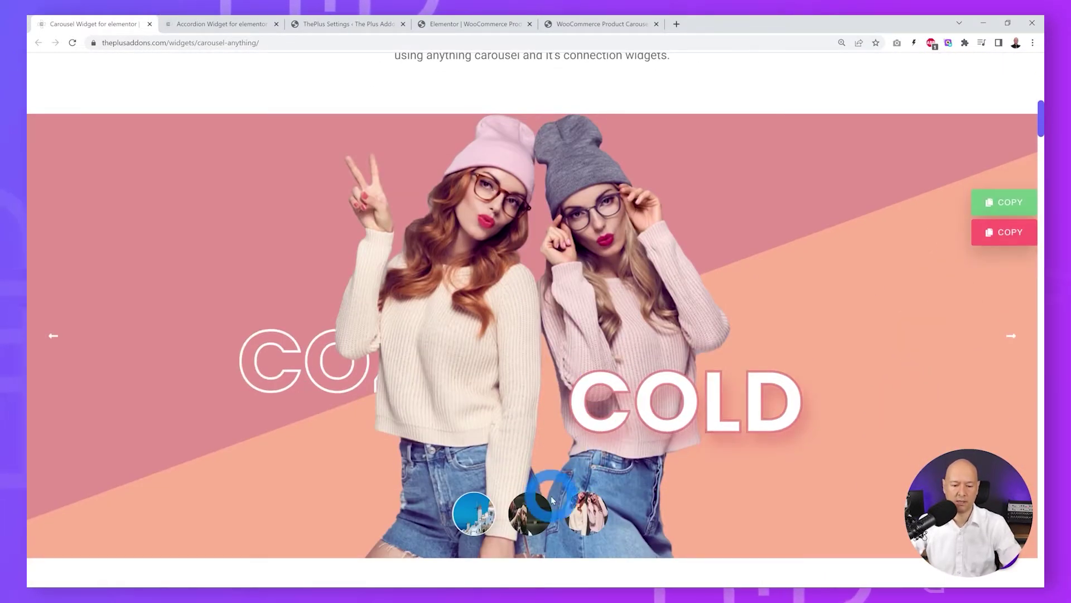
{"action": "left_click", "coordinate": [534, 525]}
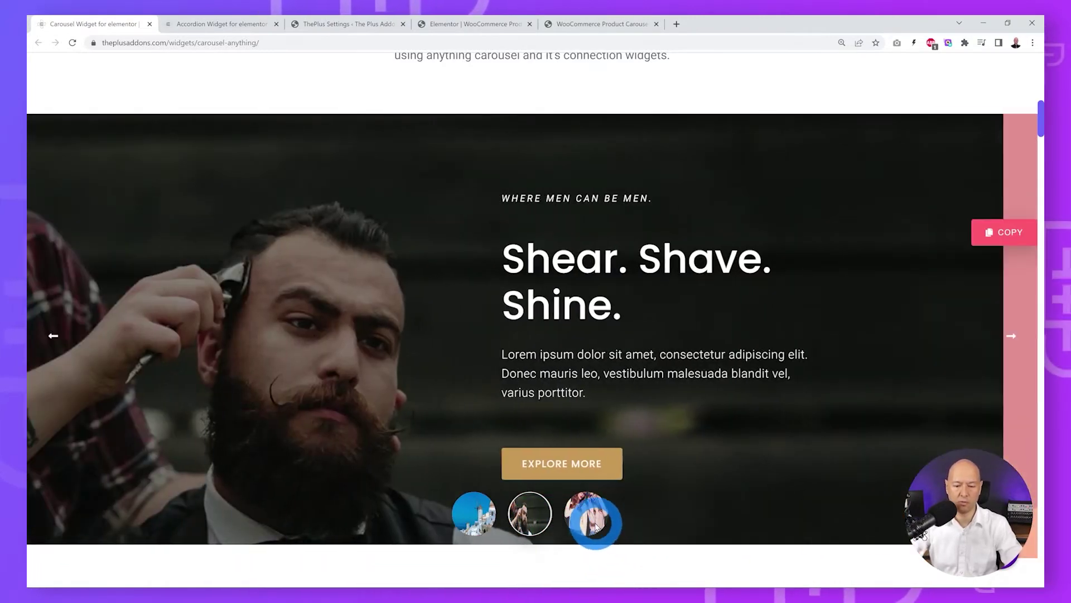
{"action": "left_click", "coordinate": [593, 523]}
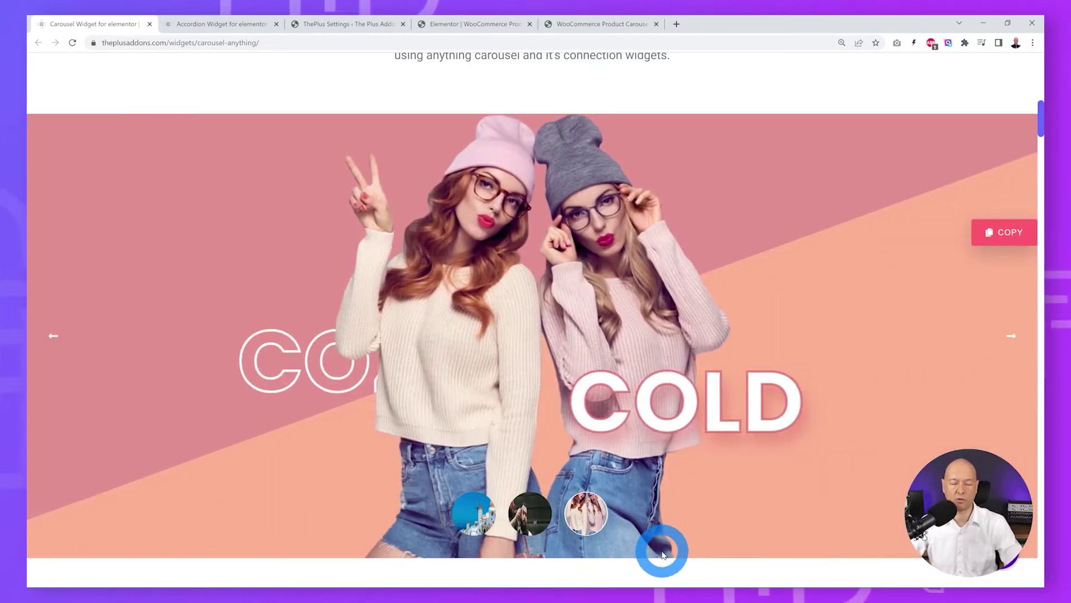
Examine the Accordion widget demo that integrates an accordion with Carousel Anything, trying the Starting Business item
{"action": "left_click", "coordinate": [195, 26]}
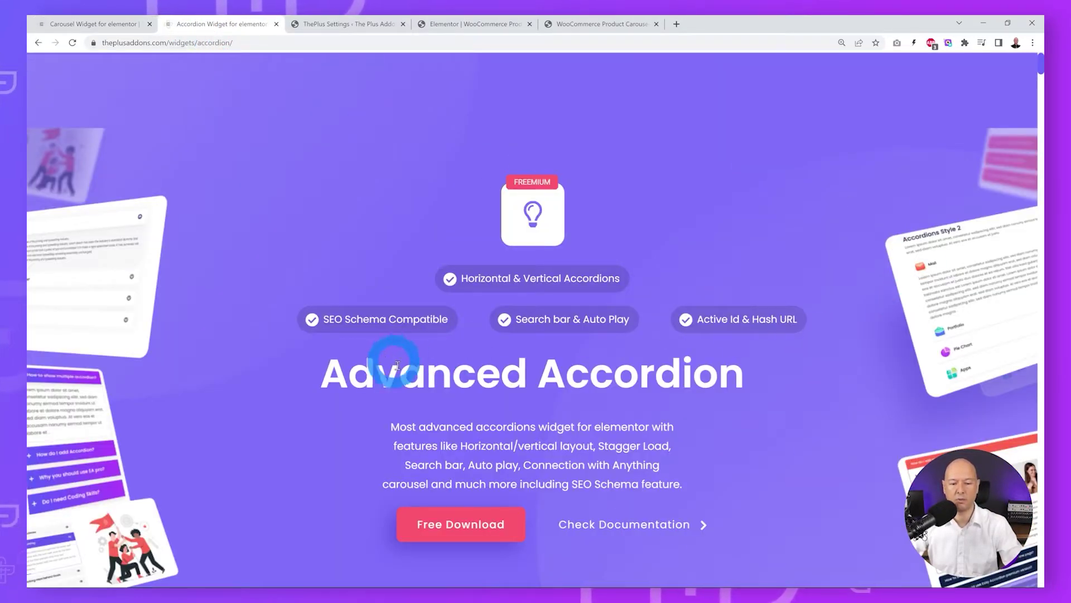
{"action": "scroll", "coordinate": [790, 373], "scroll_direction": "down", "scroll_amount": 15}
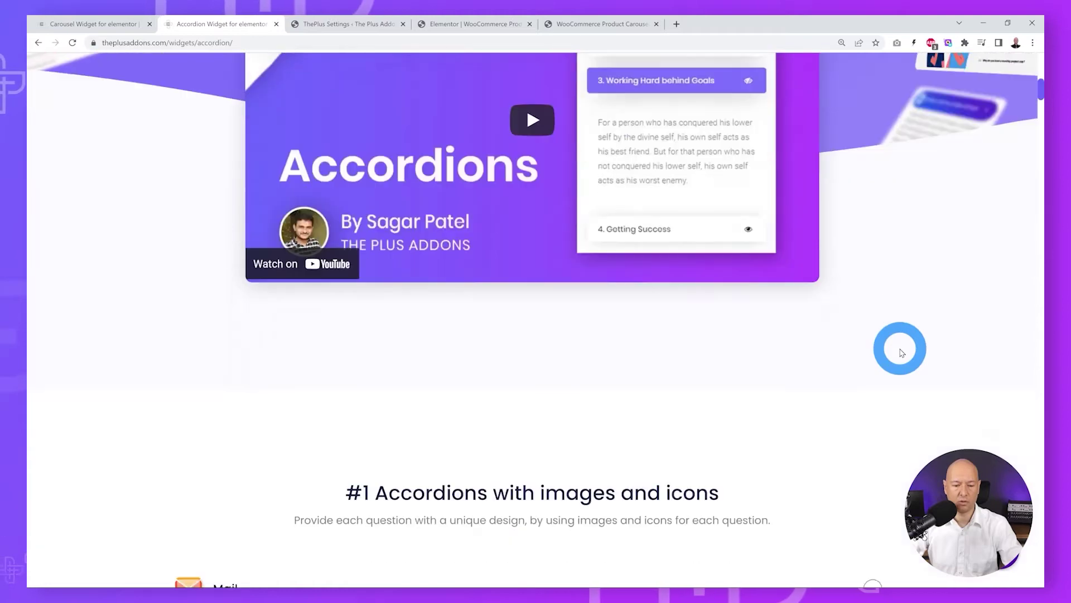
{"action": "scroll", "coordinate": [900, 352], "scroll_direction": "down", "scroll_amount": 12}
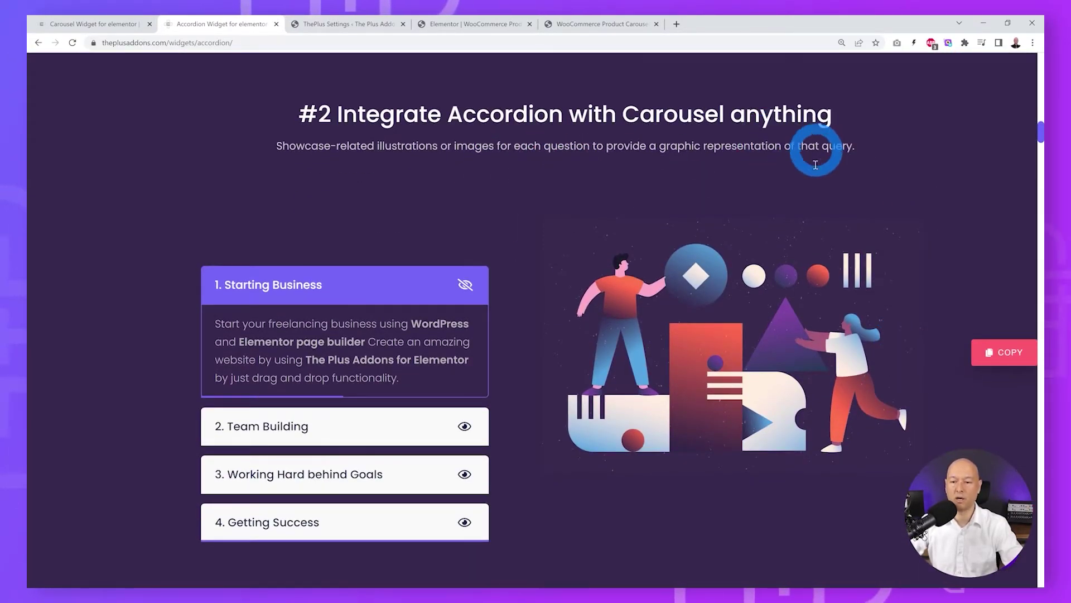
{"action": "scroll", "coordinate": [821, 256], "scroll_direction": "down", "scroll_amount": 1}
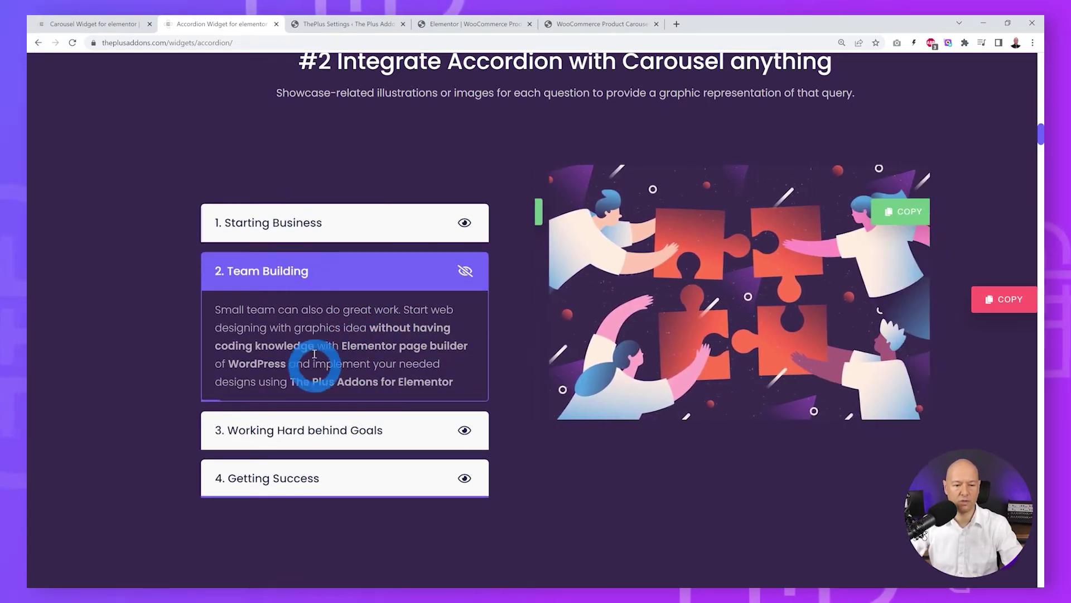
{"action": "left_click", "coordinate": [308, 225]}
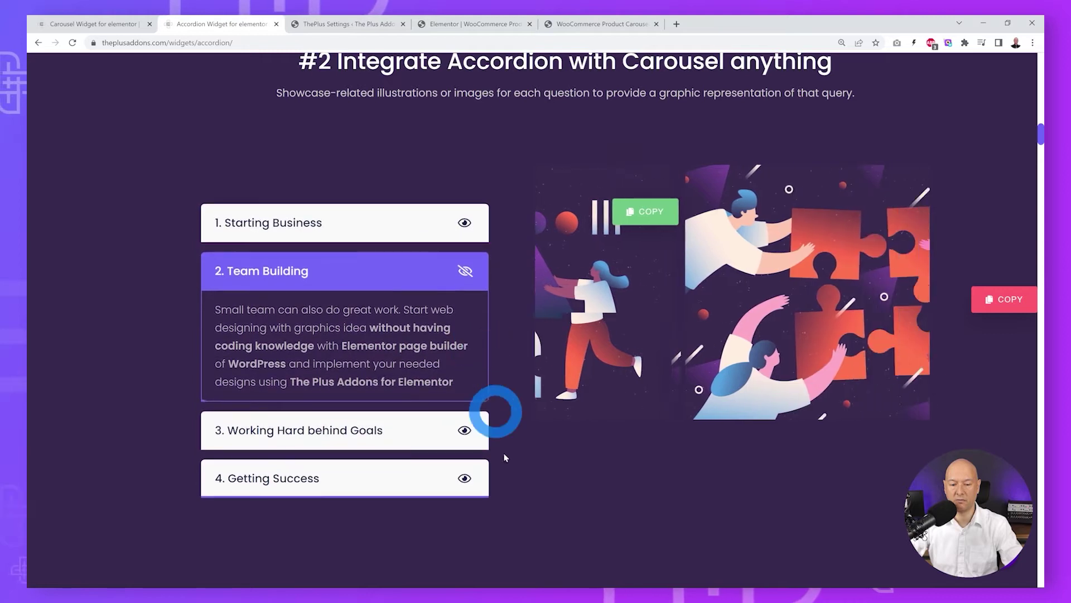
{"action": "scroll", "coordinate": [753, 327], "scroll_direction": "up", "scroll_amount": 1}
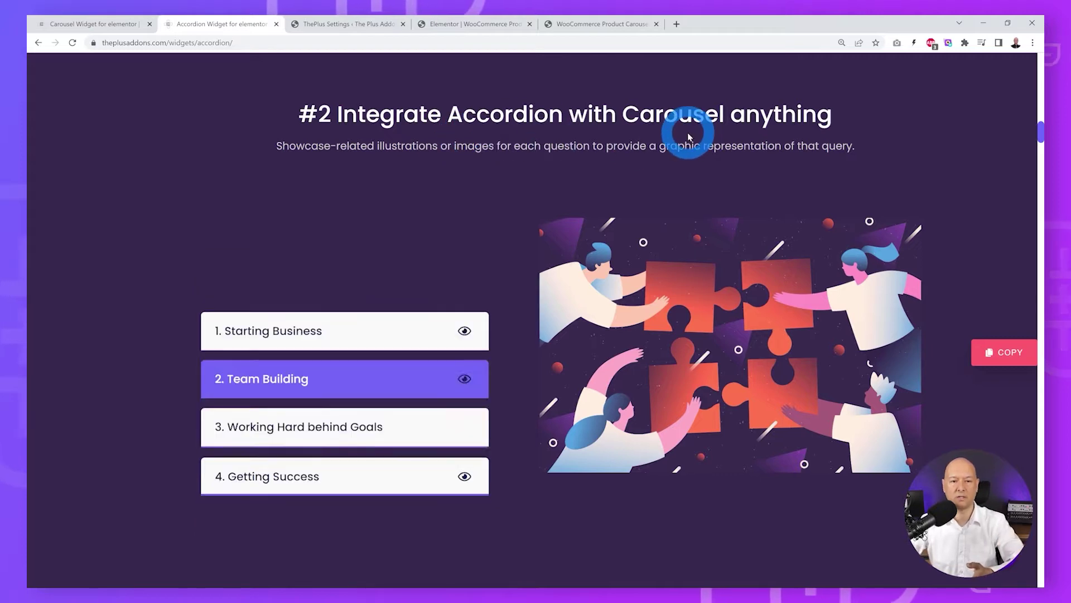
Look at the finished WooCommerce product carousel preview and return to ThePlus Settings
{"action": "left_click", "coordinate": [583, 24]}
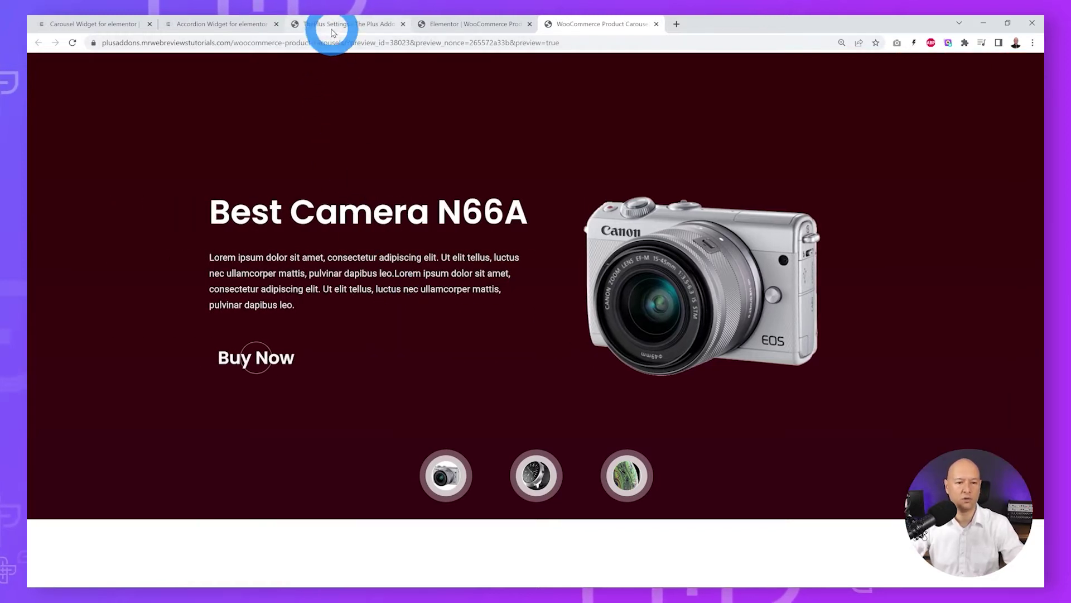
{"action": "left_click", "coordinate": [331, 32]}
{"action": "left_click", "coordinate": [530, 368]}
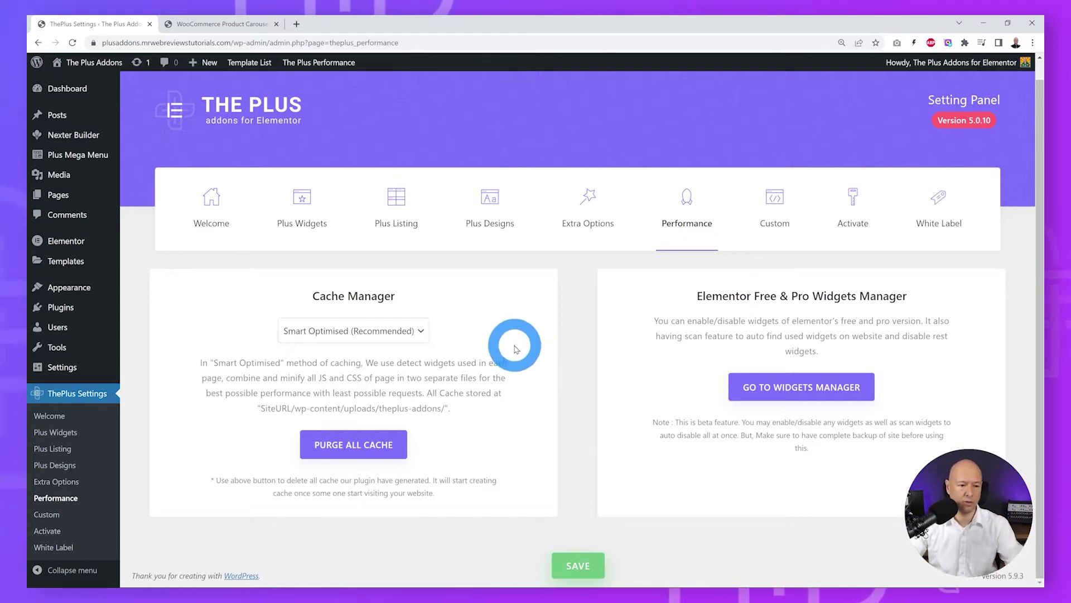
{"action": "mouse_move", "coordinate": [74, 264]}
{"action": "left_click", "coordinate": [234, 24]}
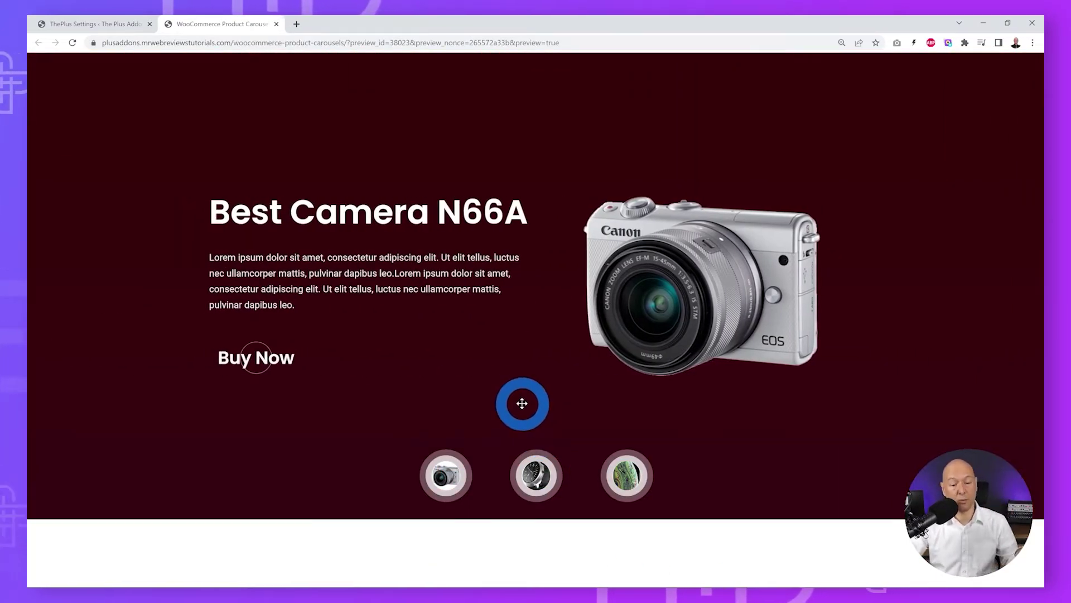
{"action": "left_click", "coordinate": [112, 27]}
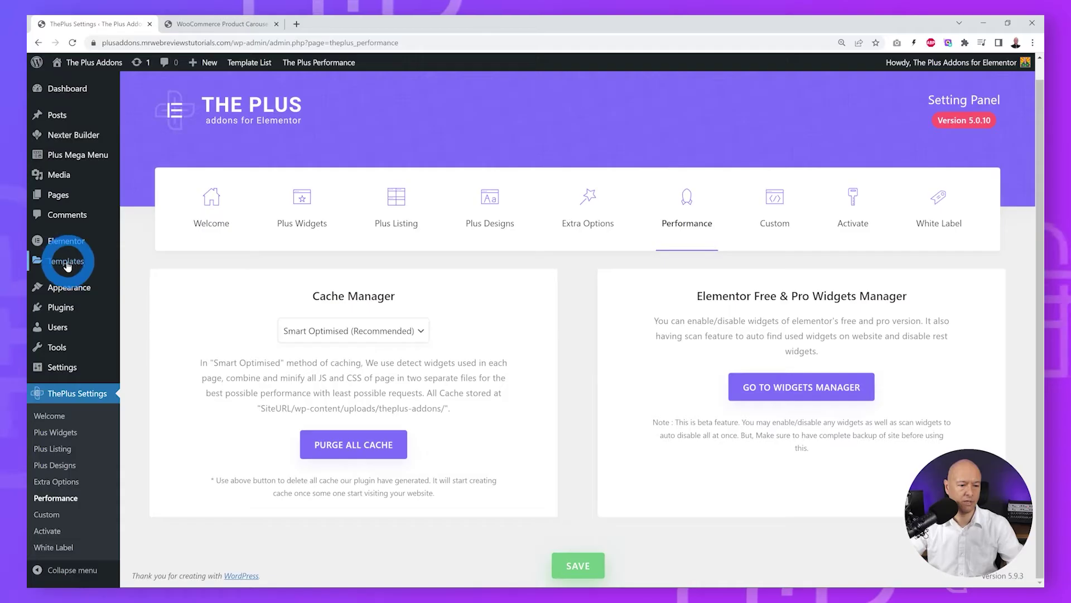
Create a new Elementor saved template of type Section named "Camera Slide 1"
{"action": "mouse_move", "coordinate": [62, 261]}
{"action": "left_click", "coordinate": [156, 265]}
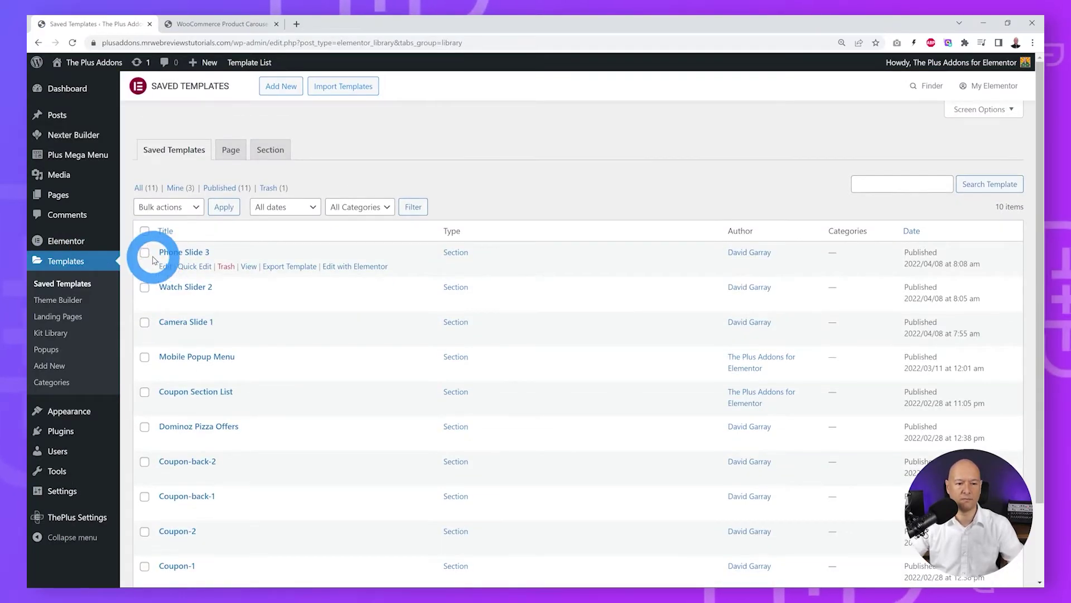
{"action": "left_click", "coordinate": [281, 86]}
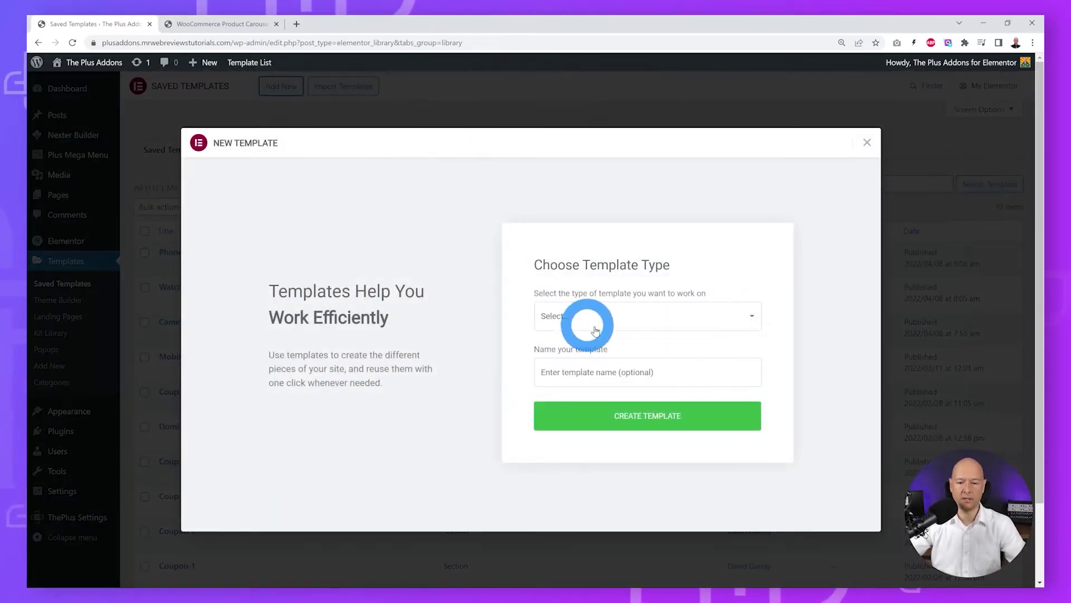
{"action": "left_click", "coordinate": [597, 322]}
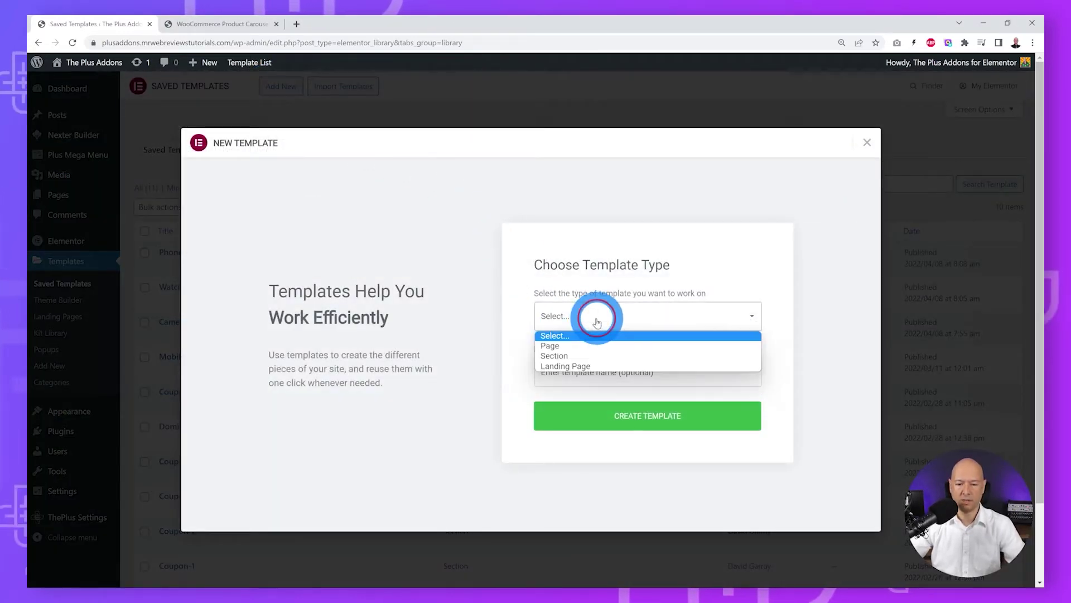
{"action": "left_click", "coordinate": [593, 355]}
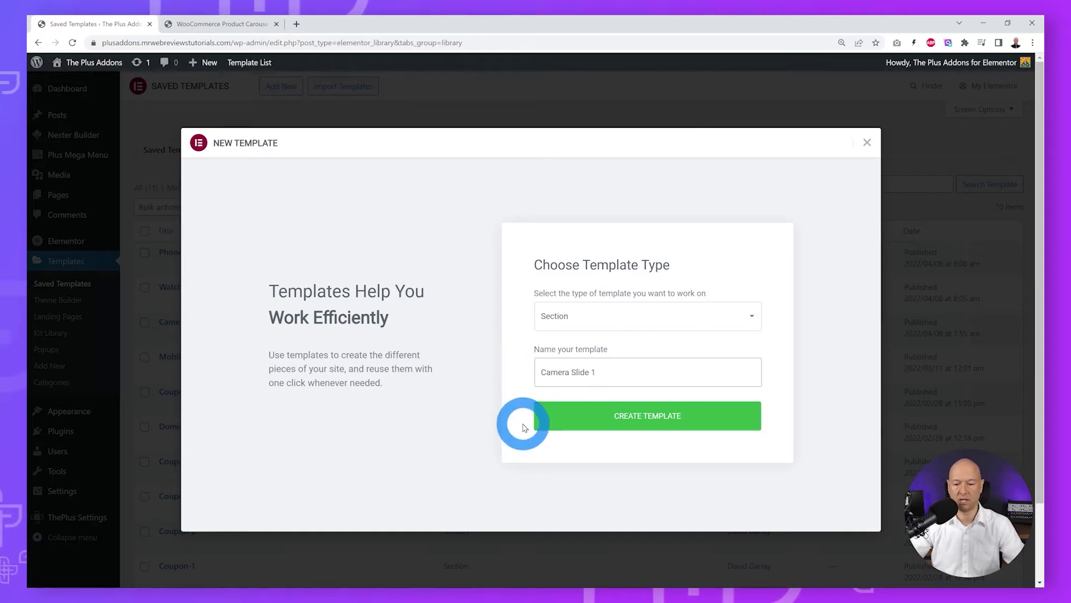
{"action": "left_click", "coordinate": [653, 413]}
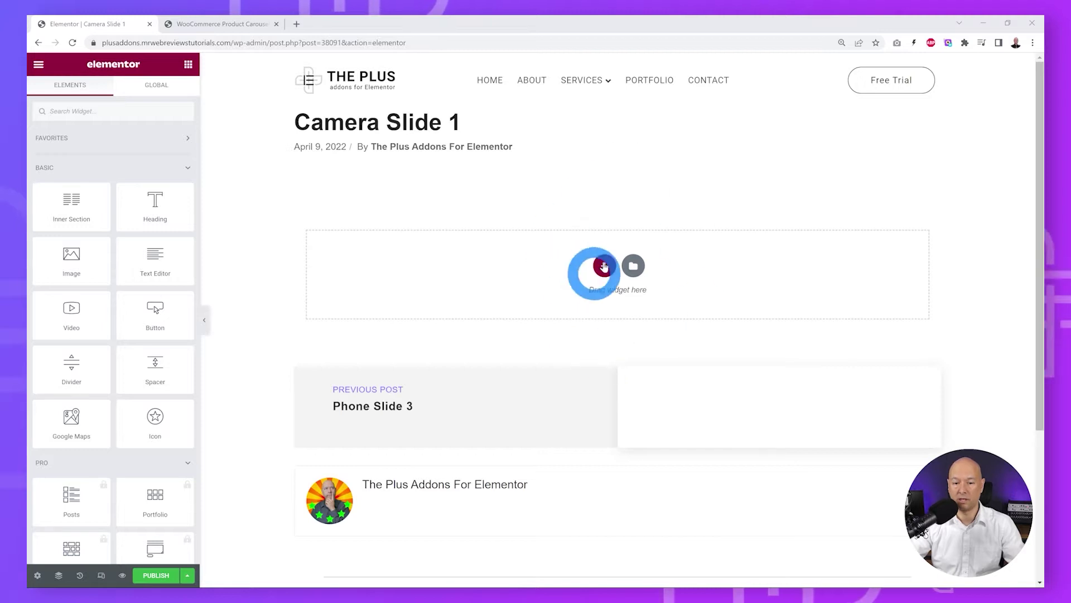
Check the finished carousel preview and add a section with two equal columns to the Camera Slide 1 template
{"action": "left_click", "coordinate": [198, 23]}
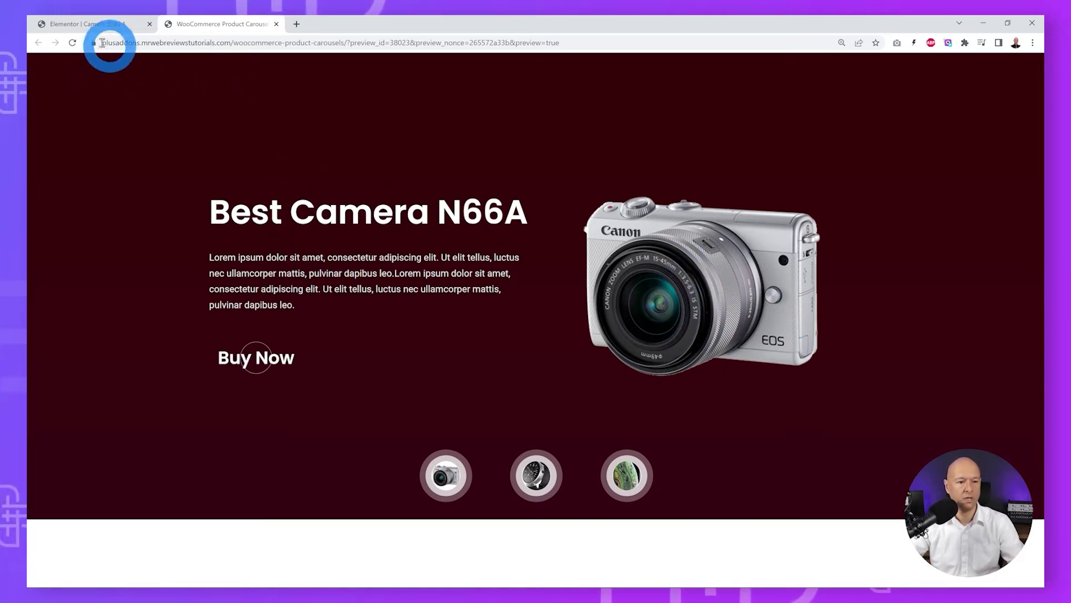
{"action": "left_click", "coordinate": [99, 24]}
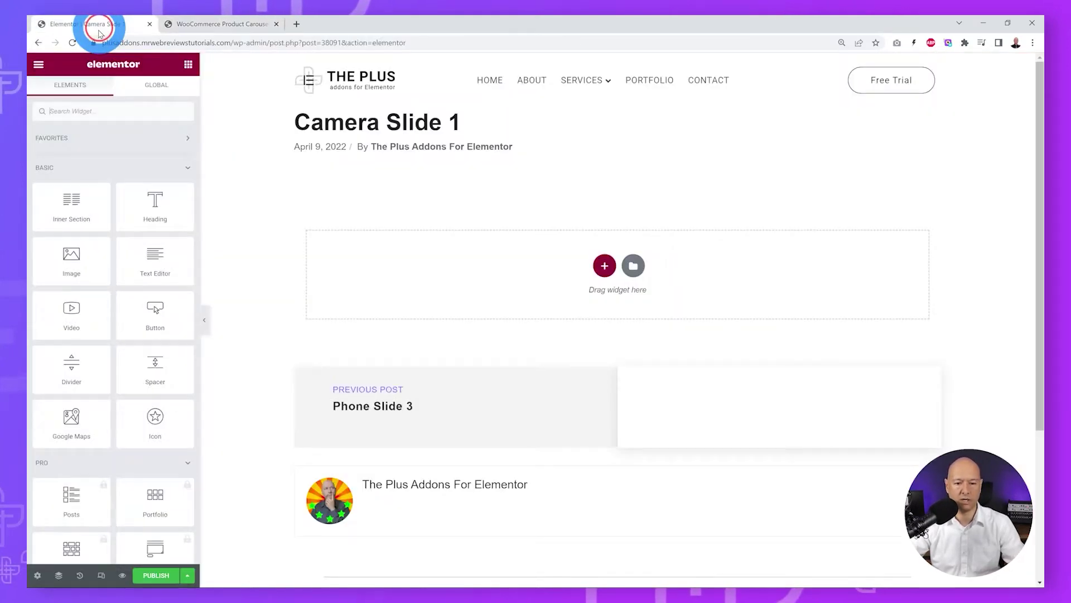
{"action": "left_click", "coordinate": [605, 267]}
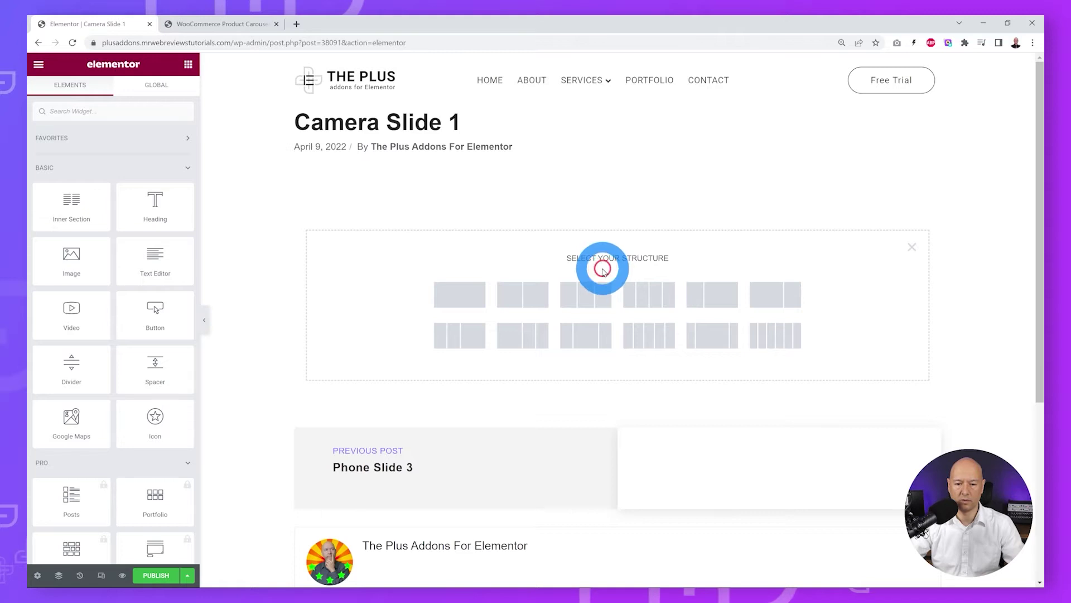
{"action": "left_click", "coordinate": [538, 304]}
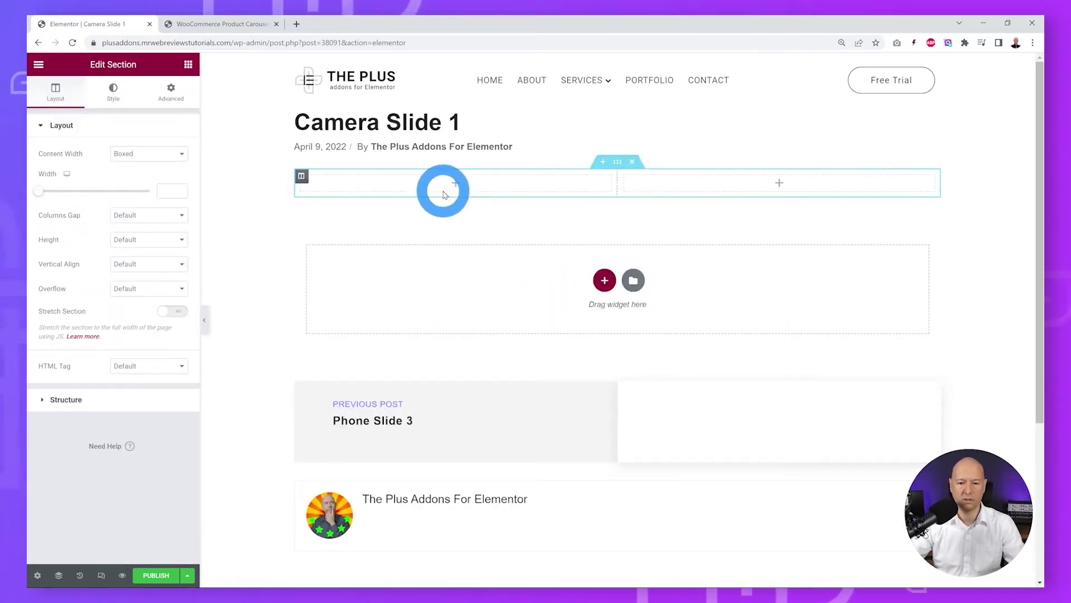
Give the two-column section a minimum height of 800 px, keeping the column position at Middle
{"action": "left_click", "coordinate": [621, 165]}
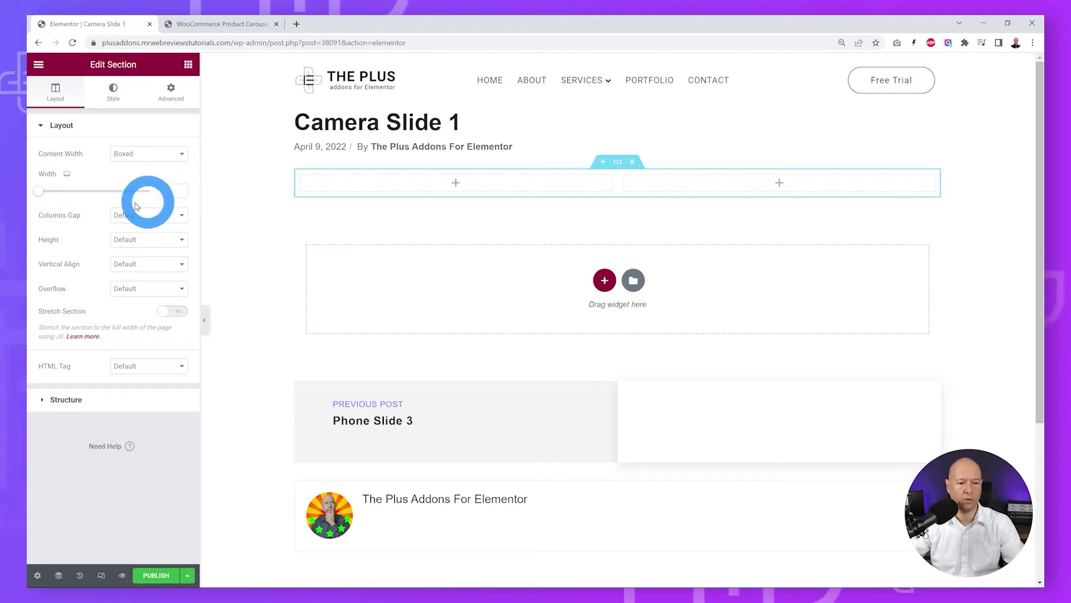
{"action": "left_click", "coordinate": [182, 239]}
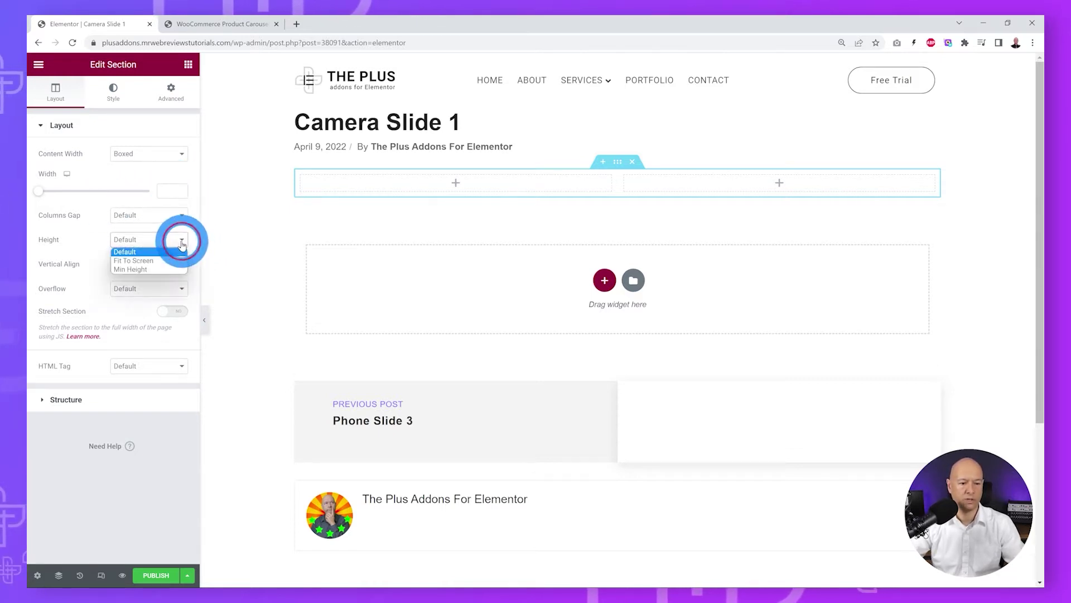
{"action": "left_click", "coordinate": [170, 264]}
{"action": "double_click", "coordinate": [167, 277]}
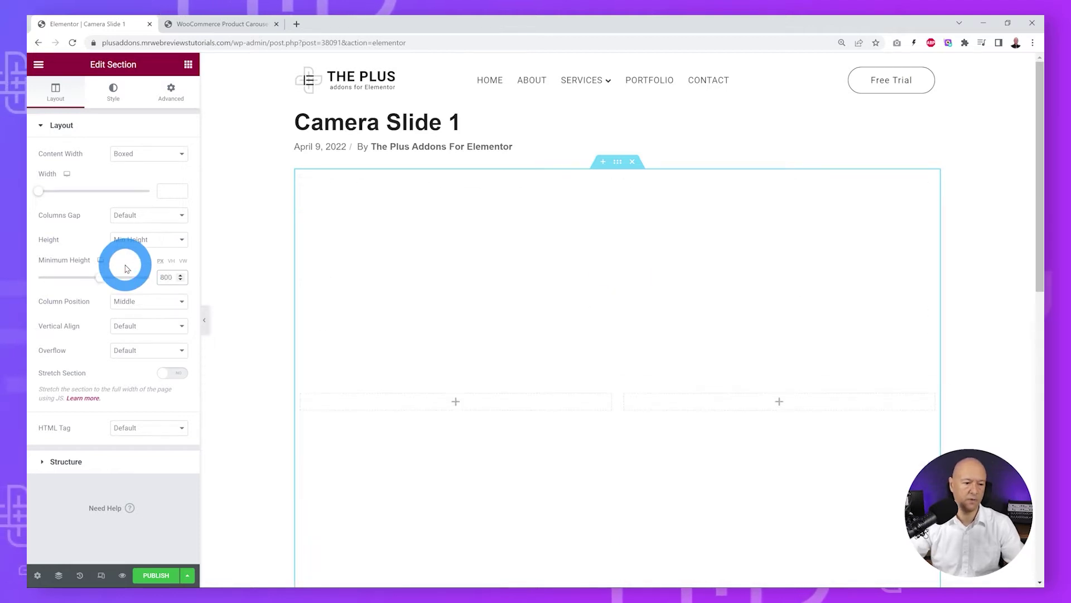
{"action": "left_click", "coordinate": [181, 299]}
{"action": "left_click", "coordinate": [181, 299]}
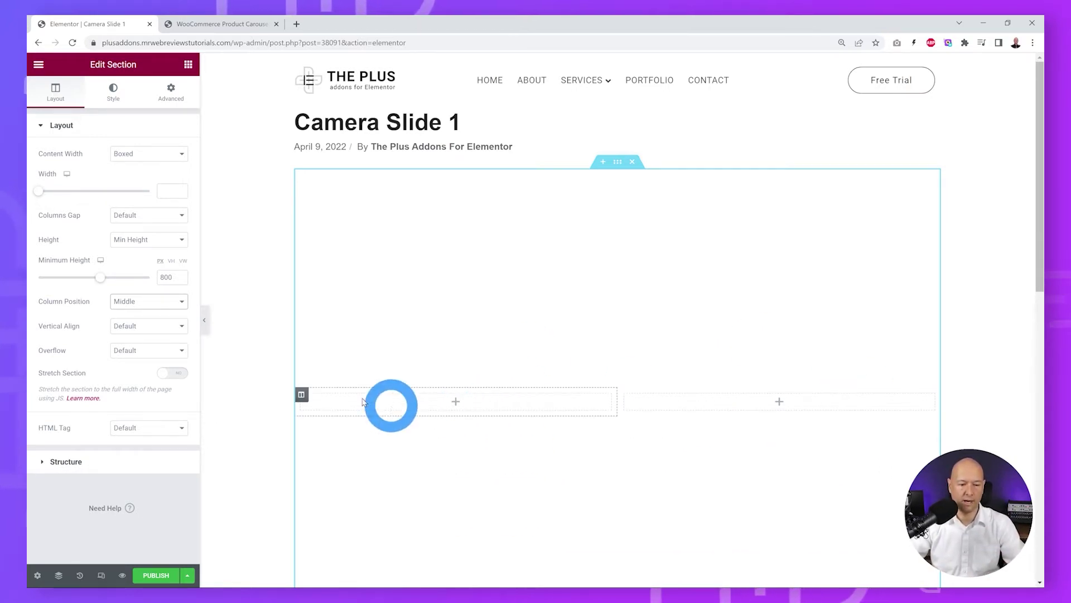
Give the section a gradient background and set its first color to #360707
{"action": "left_click", "coordinate": [113, 91]}
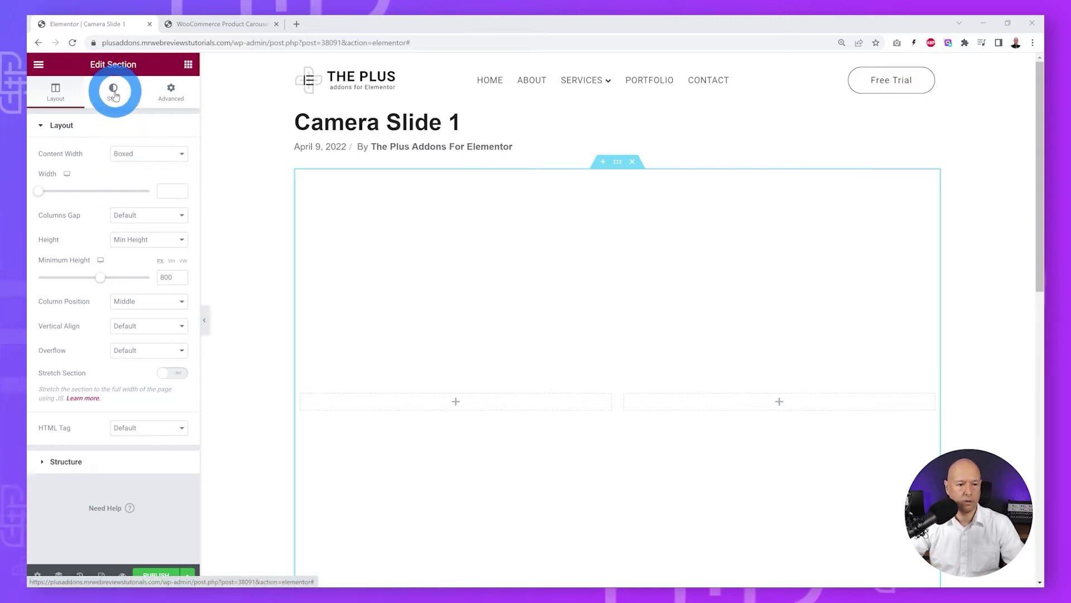
{"action": "left_click", "coordinate": [99, 193]}
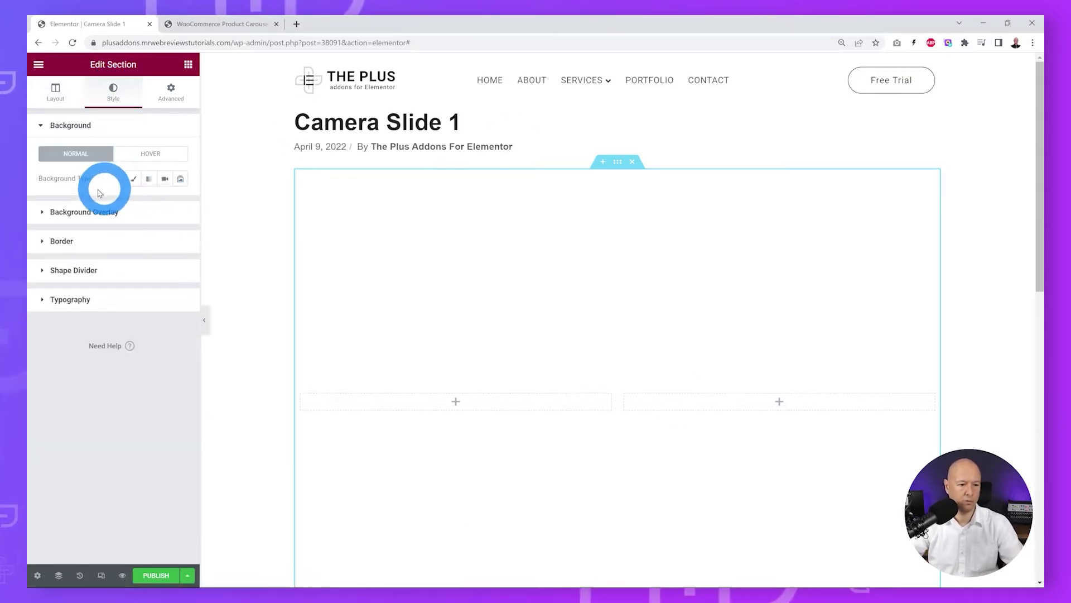
{"action": "left_click", "coordinate": [149, 183]}
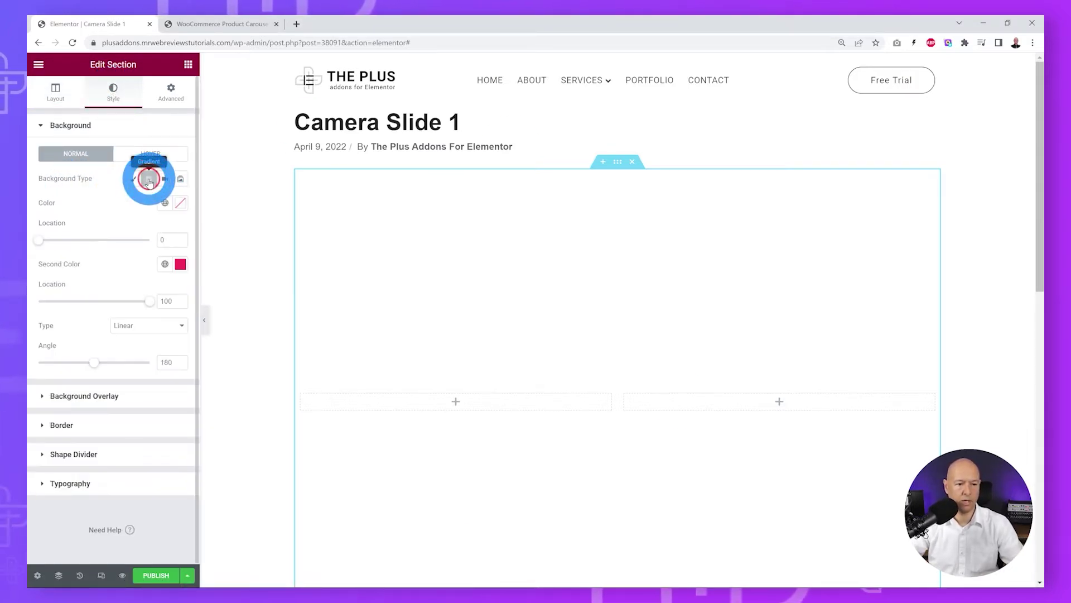
{"action": "left_click", "coordinate": [112, 248]}
{"action": "left_click", "coordinate": [180, 203]}
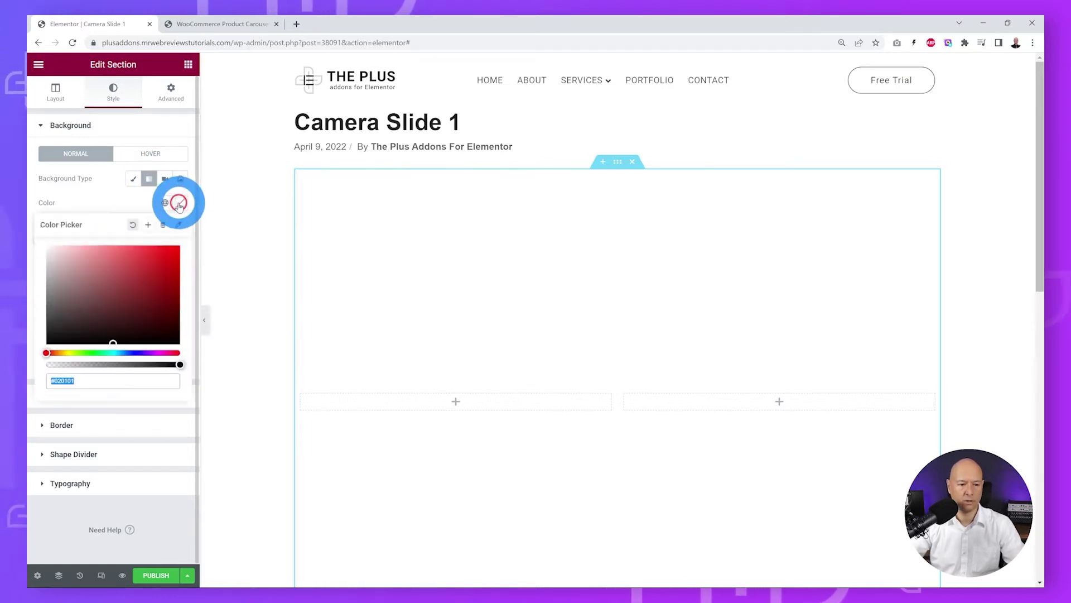
{"action": "left_click", "coordinate": [109, 386]}
{"action": "key", "text": "ctrl+v"}
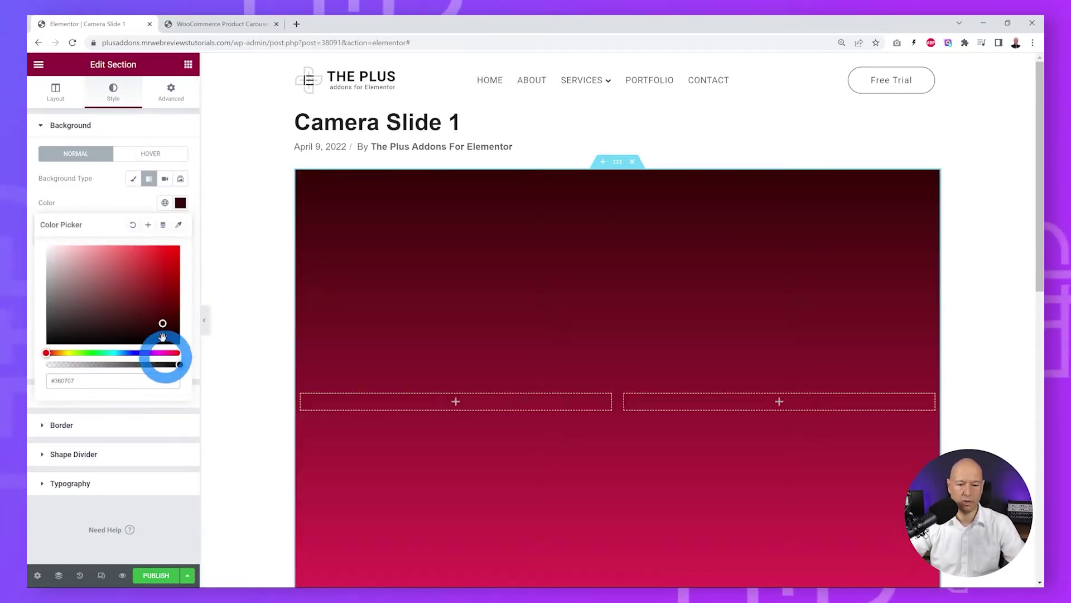
Set the background gradient's second color to a dark maroon nearly identical to the first color
{"action": "left_click", "coordinate": [106, 212]}
{"action": "left_click", "coordinate": [180, 264]}
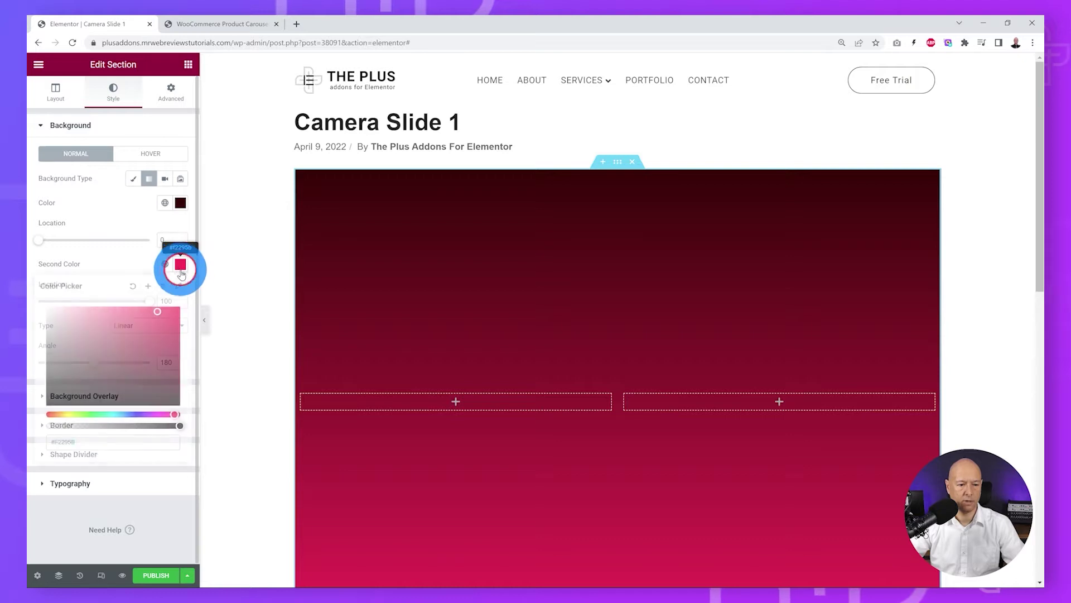
{"action": "left_click", "coordinate": [112, 445]}
{"action": "type", "text": "#360707"}
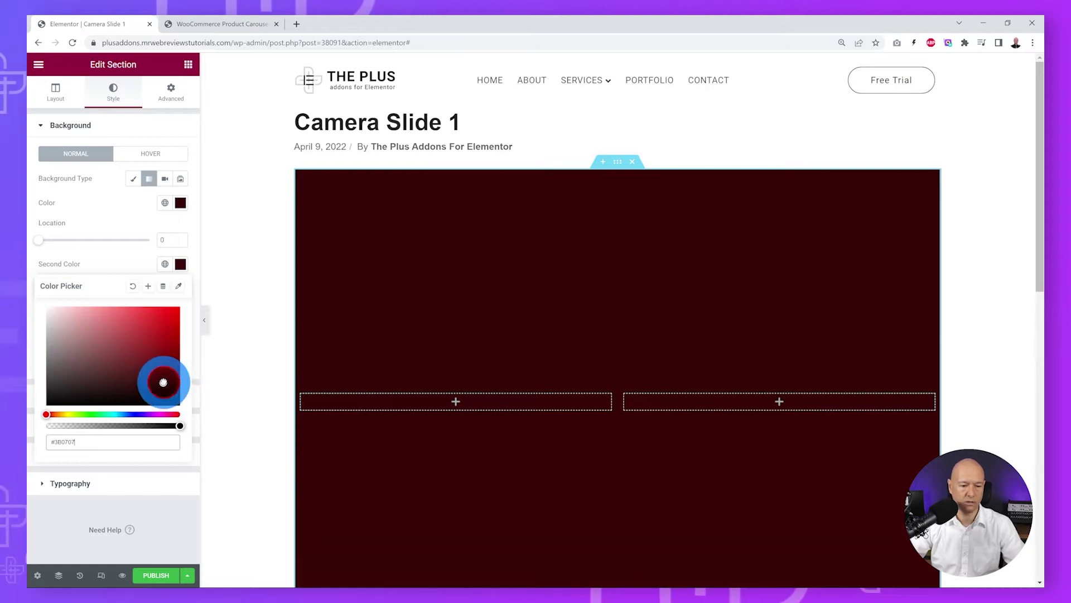
{"action": "left_click", "coordinate": [132, 260]}
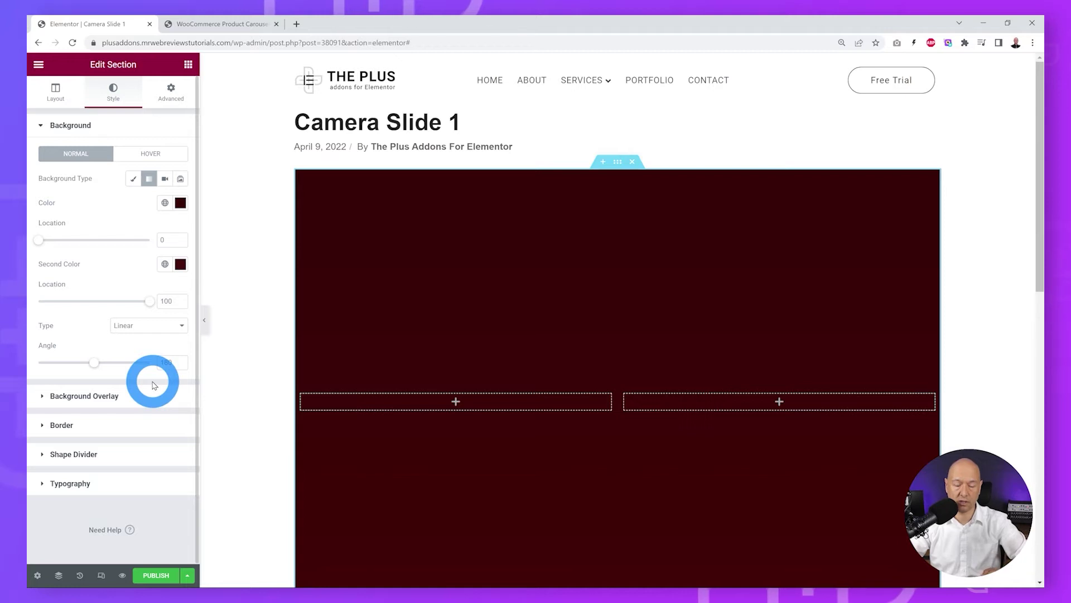
Compare the section with the finished carousel preview and add a Heading widget to the left column
{"action": "scroll", "coordinate": [271, 311], "scroll_direction": "down", "scroll_amount": 2}
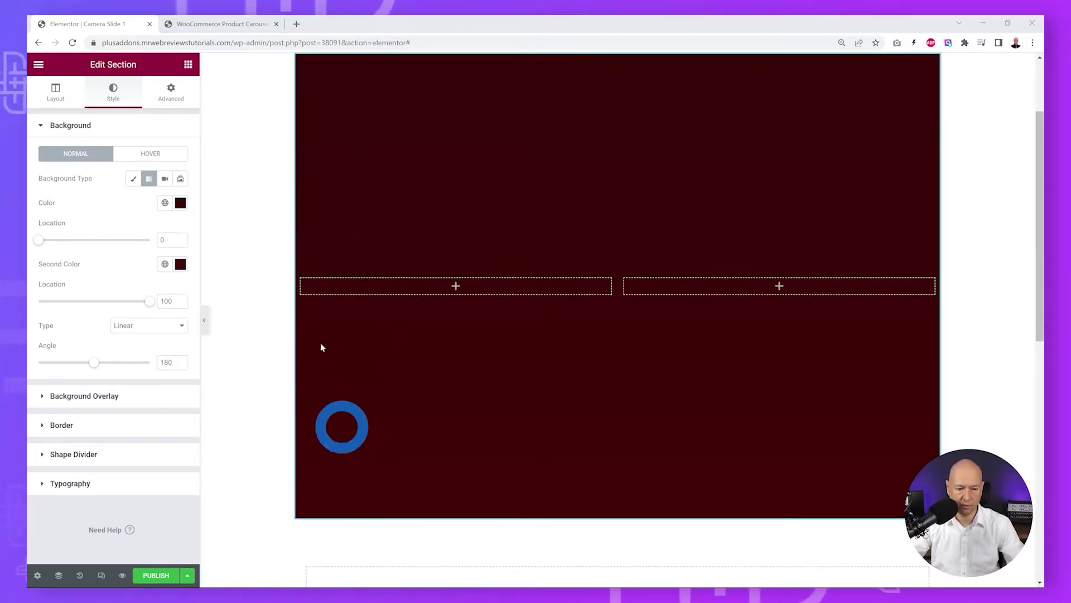
{"action": "left_click", "coordinate": [204, 27]}
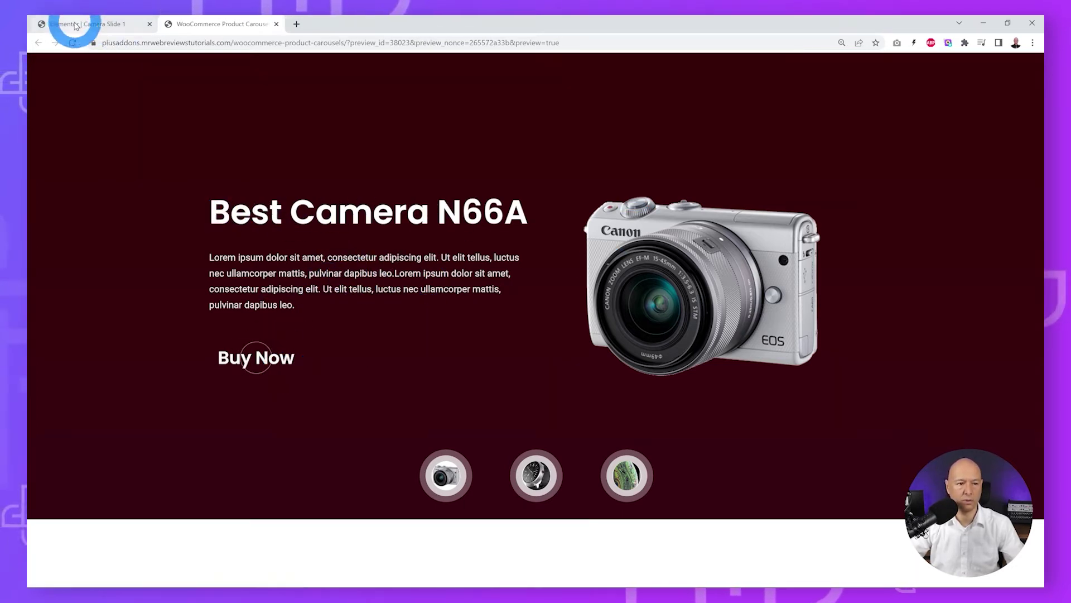
{"action": "left_click", "coordinate": [50, 23]}
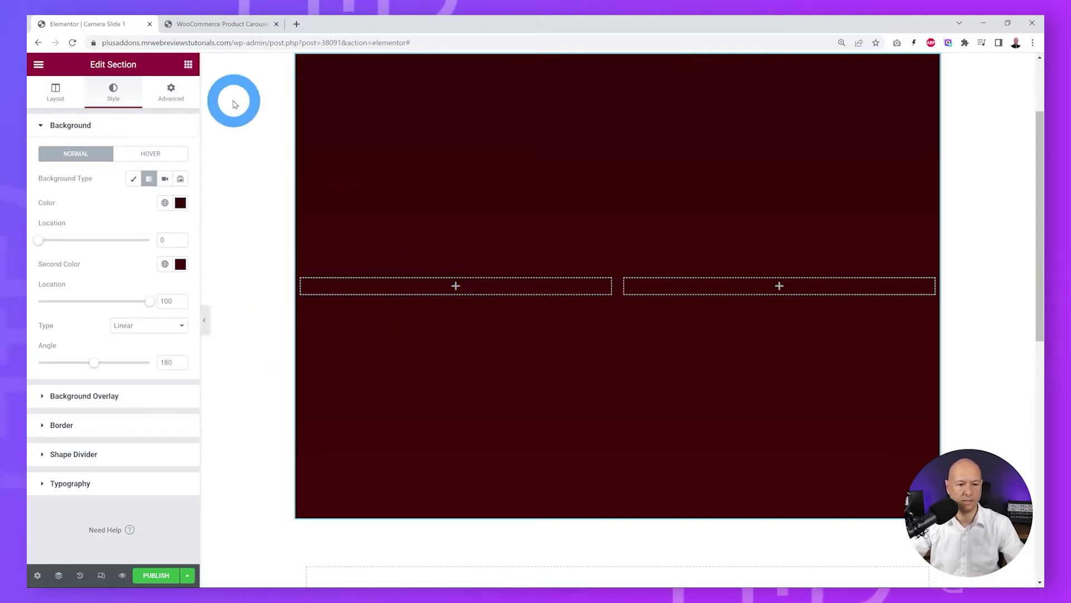
{"action": "left_click", "coordinate": [189, 66]}
{"action": "left_click", "coordinate": [116, 110]}
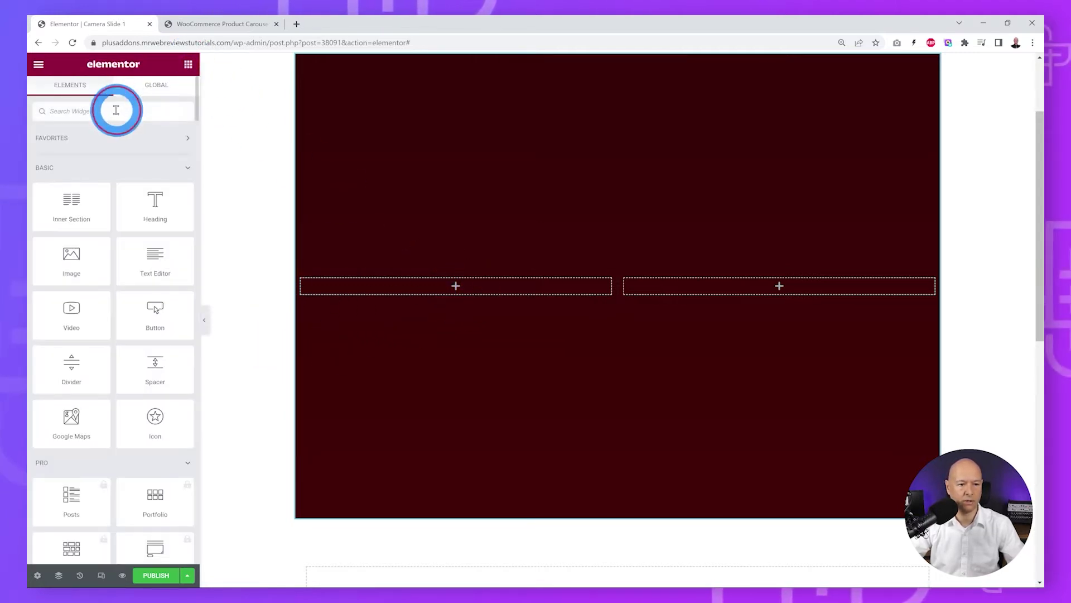
{"action": "type", "text": "heading"}
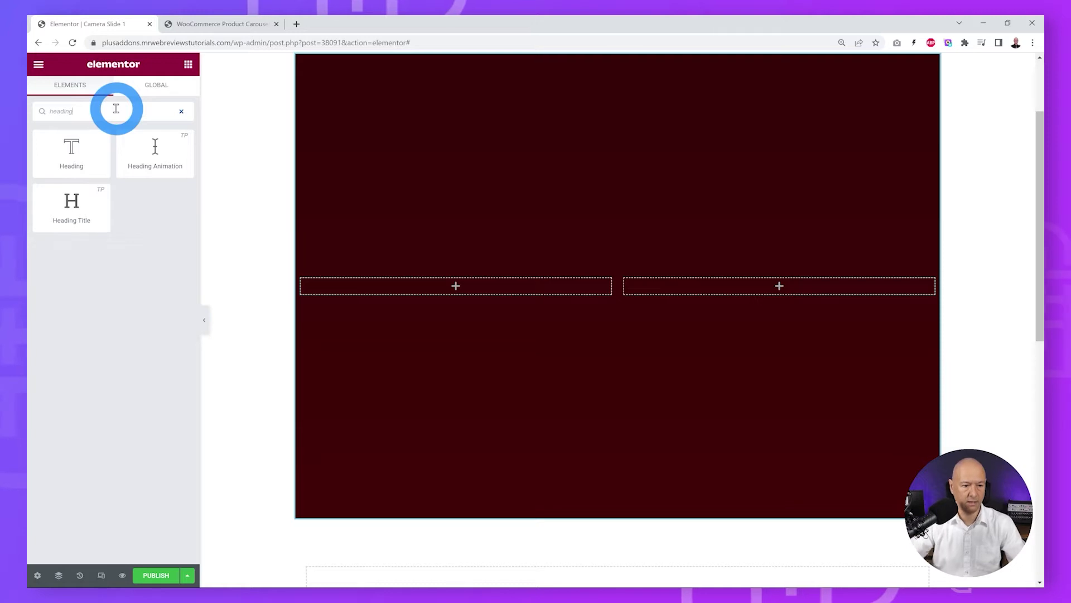
{"action": "left_click", "coordinate": [133, 282]}
{"action": "left_click_drag", "start_coordinate": [74, 150], "coordinate": [453, 290]}
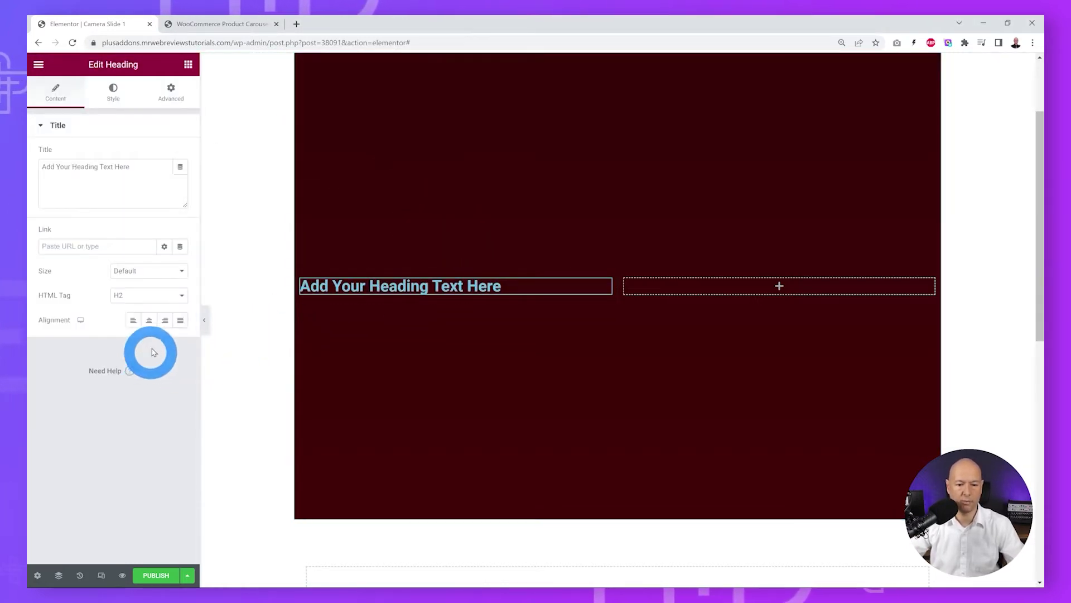
Add a Text Editor widget below the heading in the left column
{"action": "left_click", "coordinate": [188, 64]}
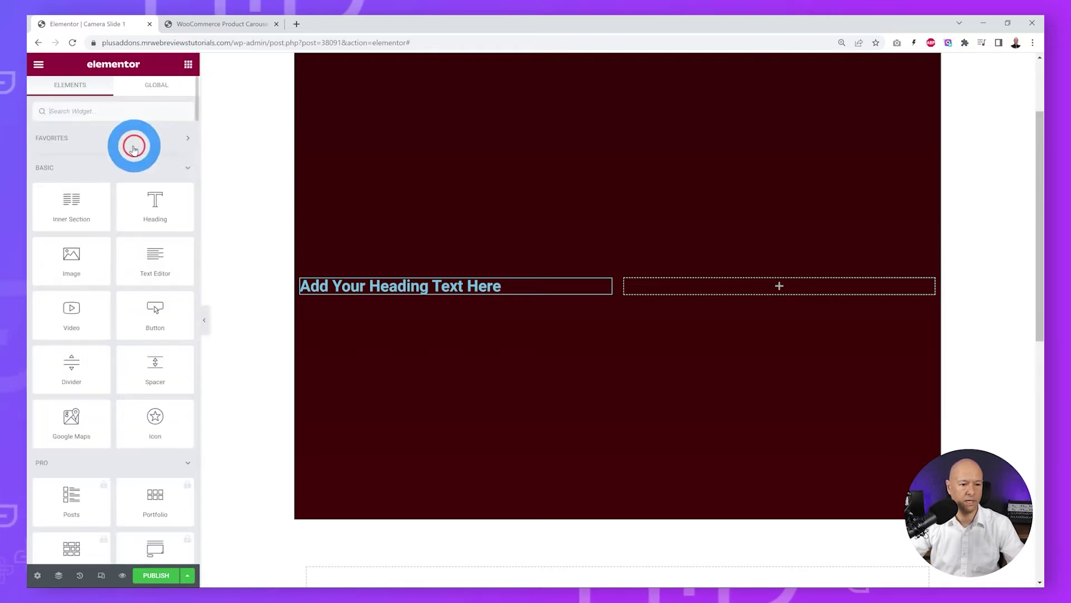
{"action": "type", "text": "text"}
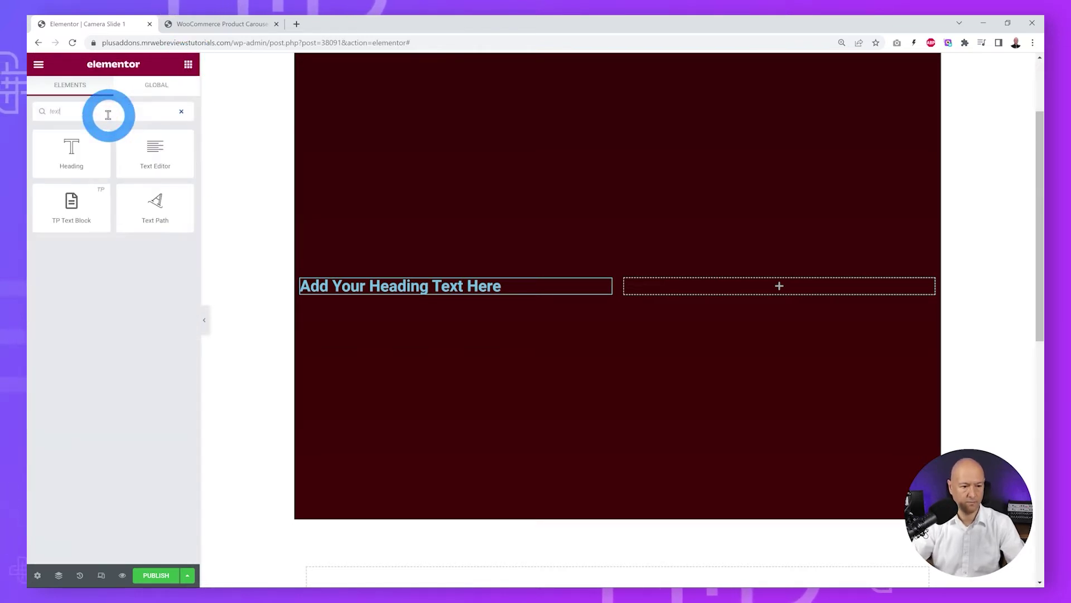
{"action": "left_click_drag", "start_coordinate": [146, 152], "coordinate": [392, 293]}
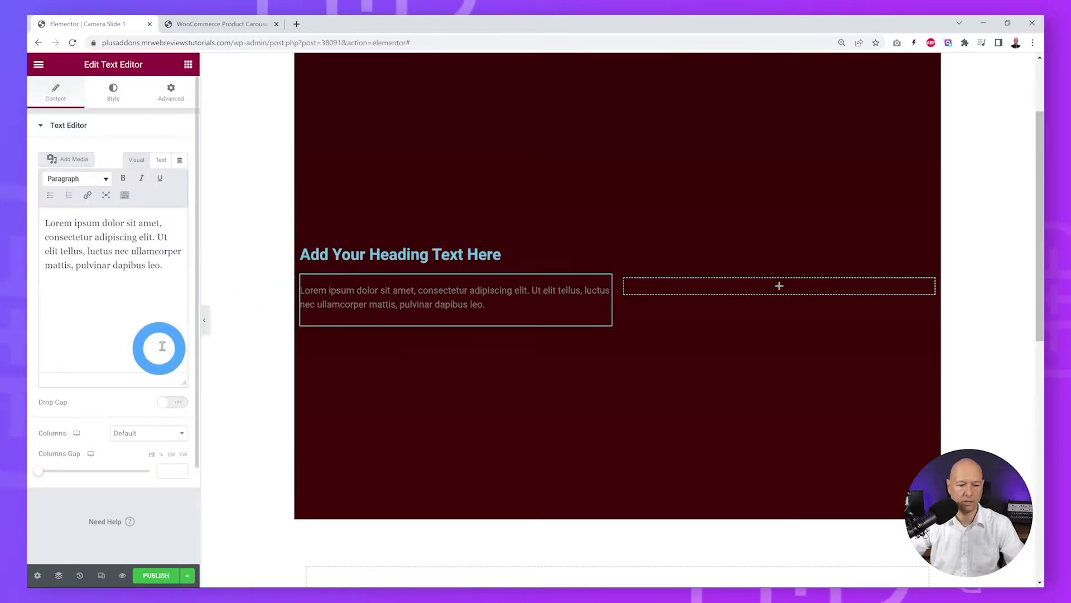
Check the finished carousel's button and add an Advanced Buttons widget below the text in the left column
{"action": "left_click", "coordinate": [254, 23]}
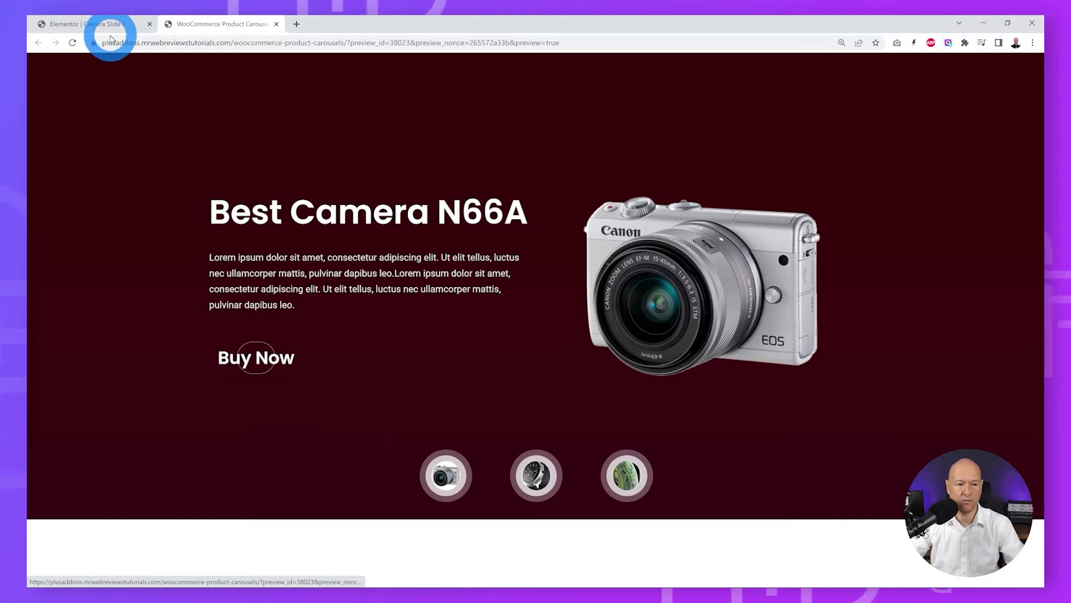
{"action": "left_click", "coordinate": [106, 25]}
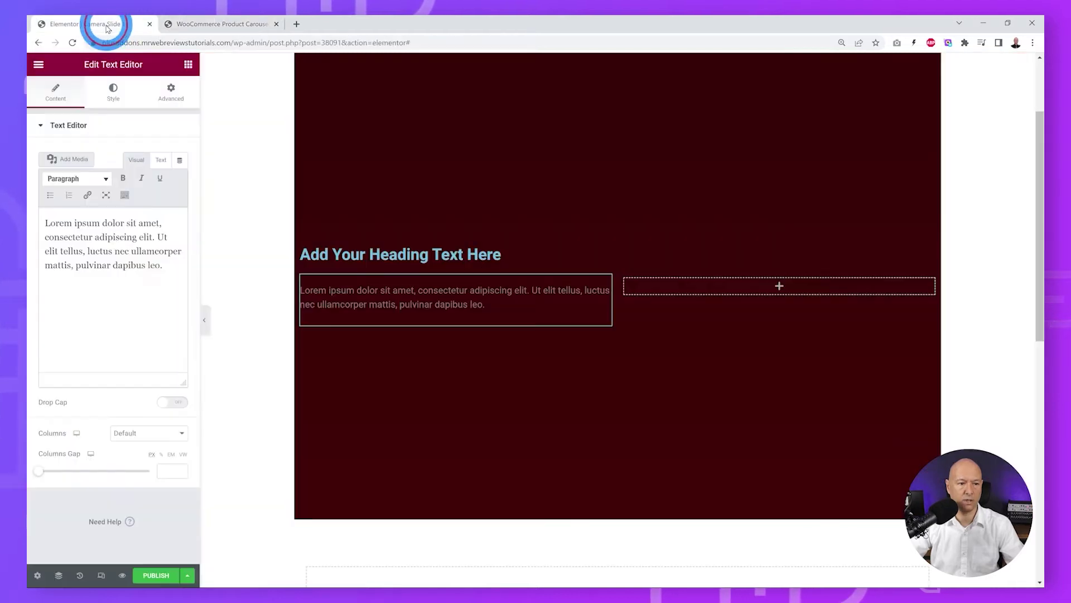
{"action": "left_click", "coordinate": [188, 64]}
{"action": "left_click", "coordinate": [107, 110]}
{"action": "type", "text": "button"}
{"action": "left_click", "coordinate": [141, 364]}
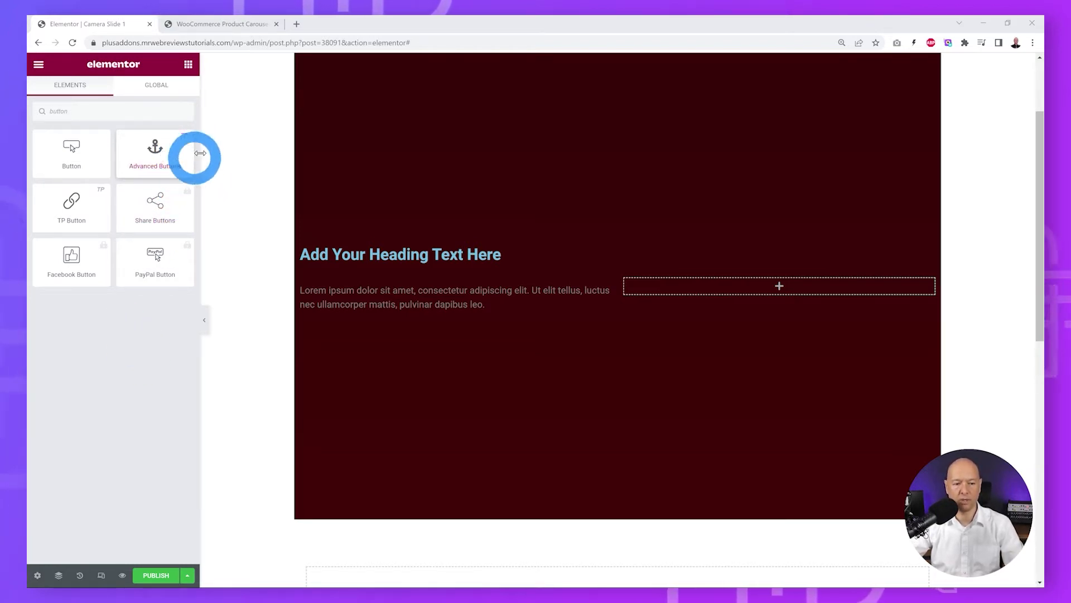
{"action": "left_click_drag", "start_coordinate": [161, 152], "coordinate": [410, 328]}
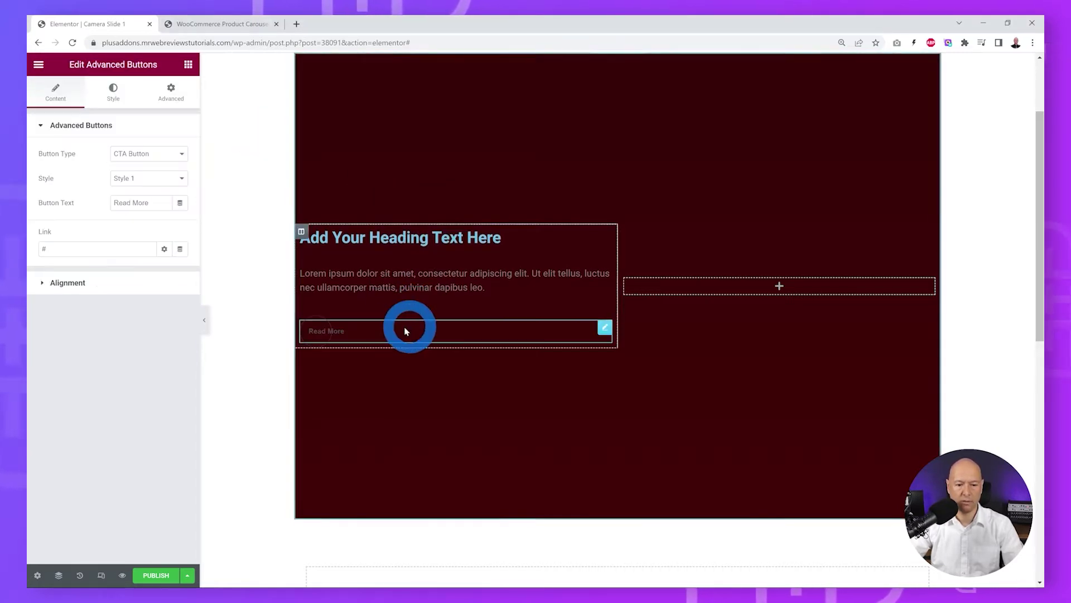
Add an Image widget to the right column and insert Camera.png from the media library
{"action": "left_click", "coordinate": [237, 25]}
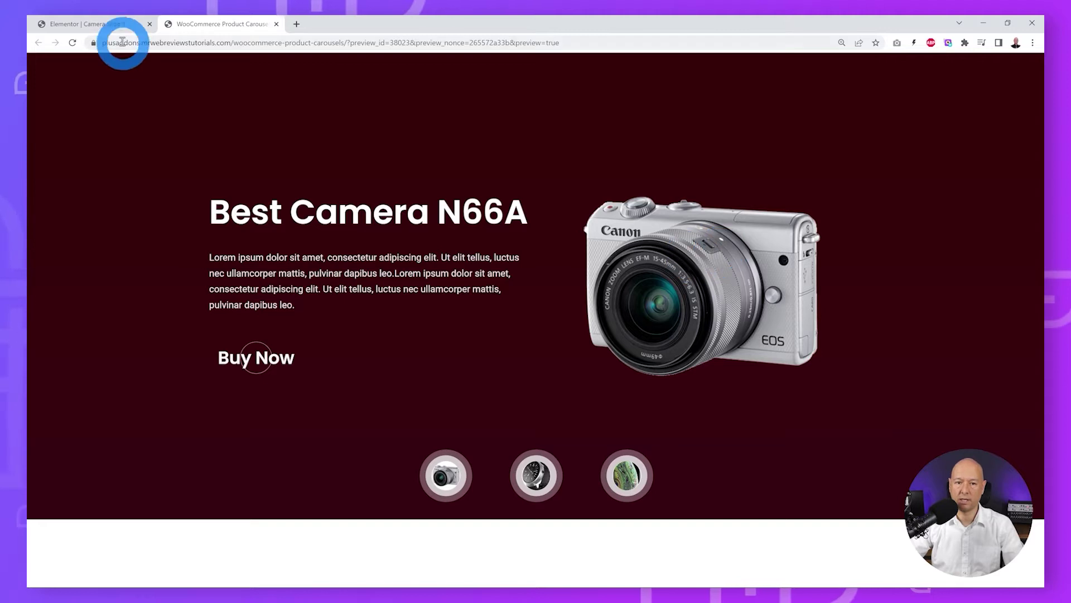
{"action": "left_click", "coordinate": [87, 24]}
{"action": "left_click", "coordinate": [188, 64]}
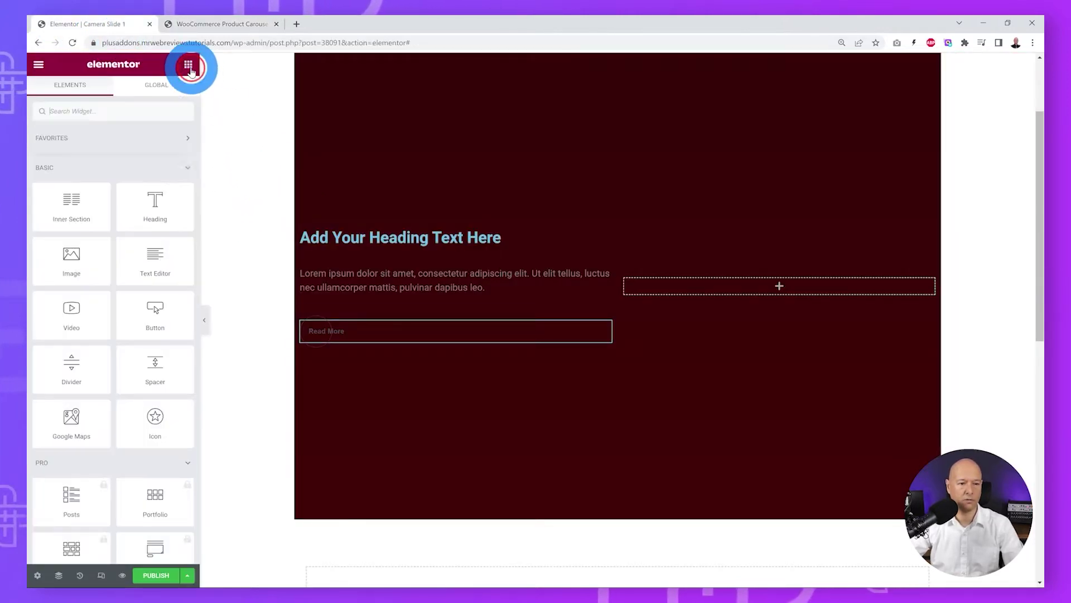
{"action": "left_click_drag", "start_coordinate": [82, 263], "coordinate": [687, 287]}
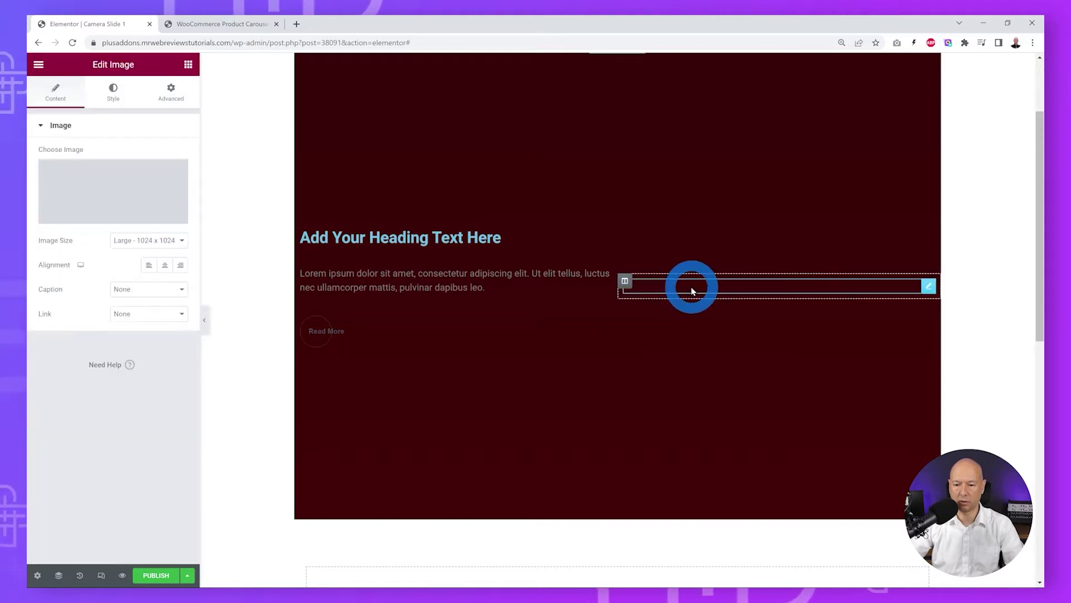
{"action": "left_click", "coordinate": [127, 198]}
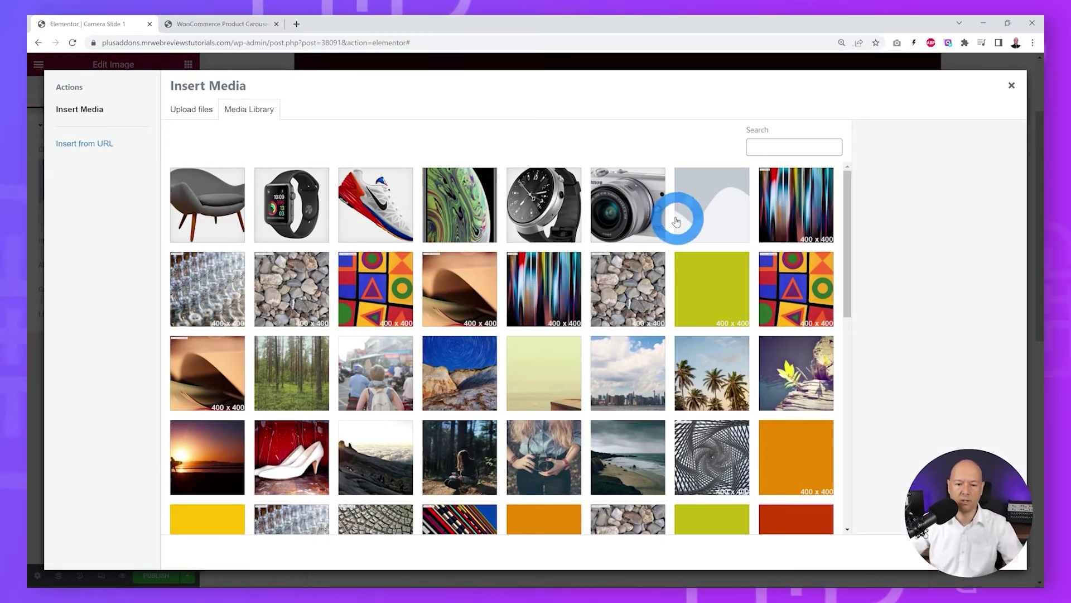
{"action": "left_click", "coordinate": [639, 218]}
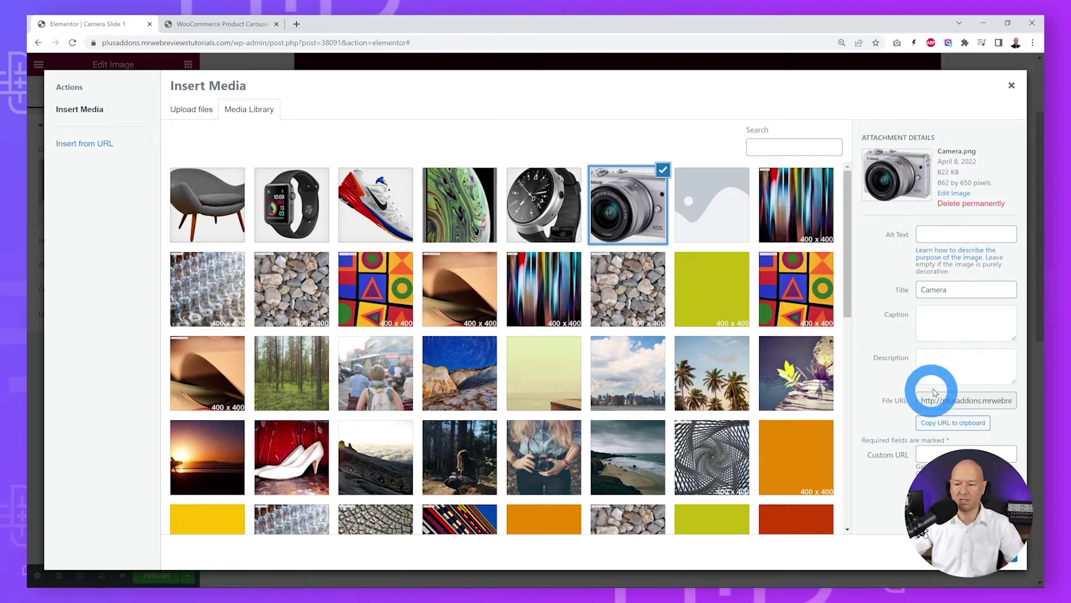
{"action": "left_click", "coordinate": [999, 555]}
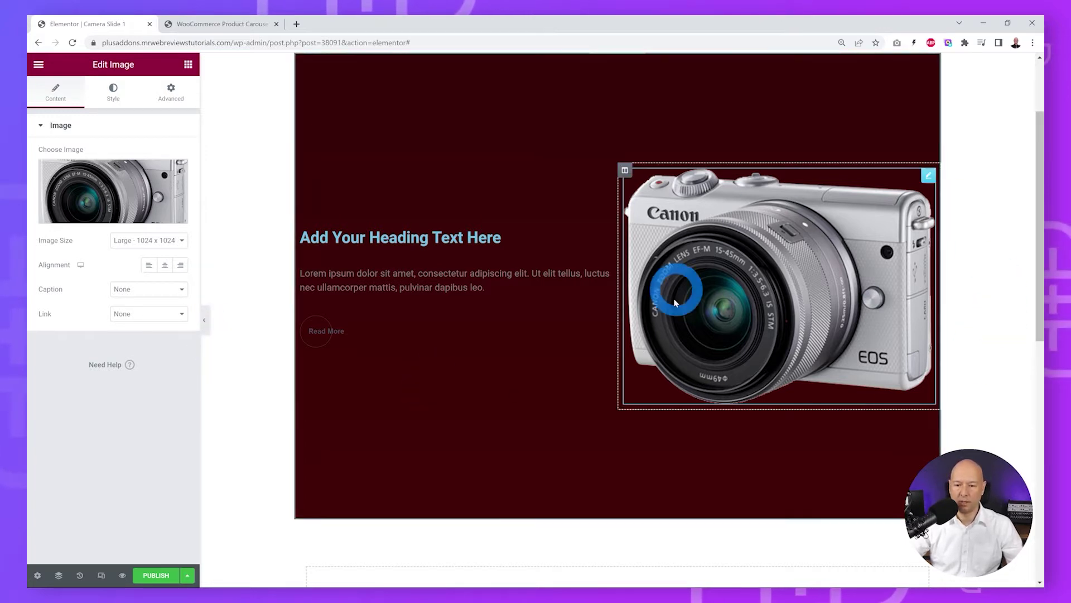
Set the camera image's width to 75%
{"action": "left_click", "coordinate": [113, 94]}
{"action": "left_click_drag", "start_coordinate": [38, 167], "coordinate": [124, 174]}
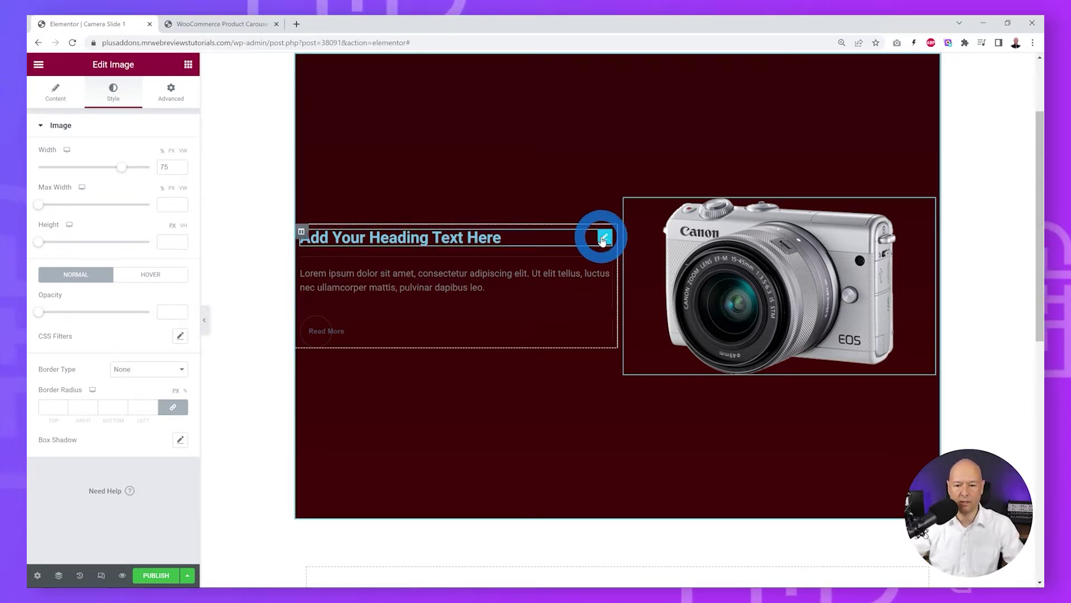
Change the heading text to "Best Camera N66A" and align it left
{"action": "left_click", "coordinate": [604, 238]}
{"action": "triple_click", "coordinate": [103, 182]}
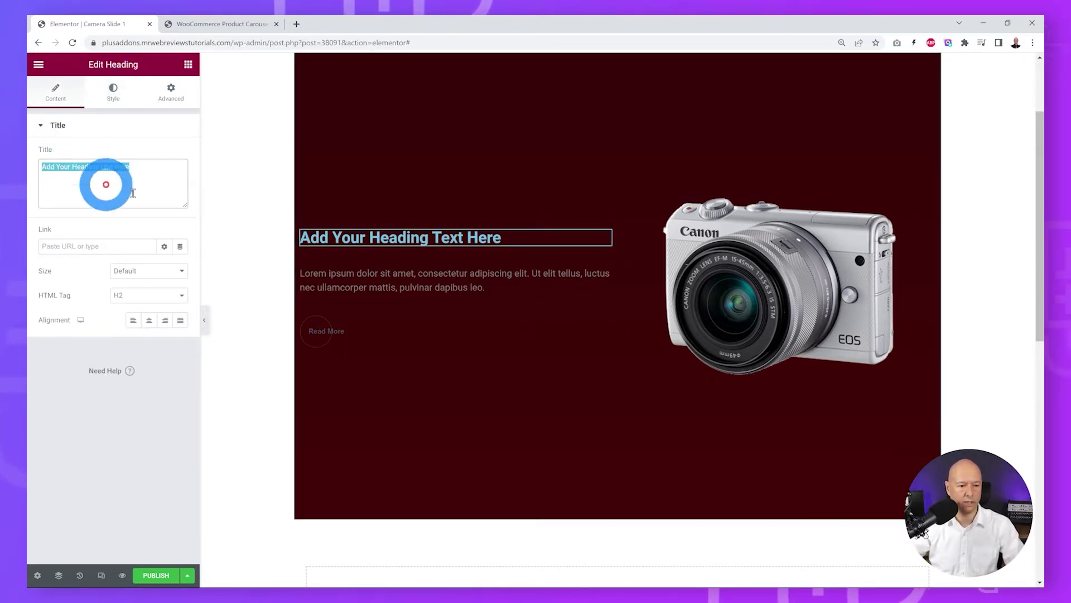
{"action": "type", "text": "Best Camera N66A"}
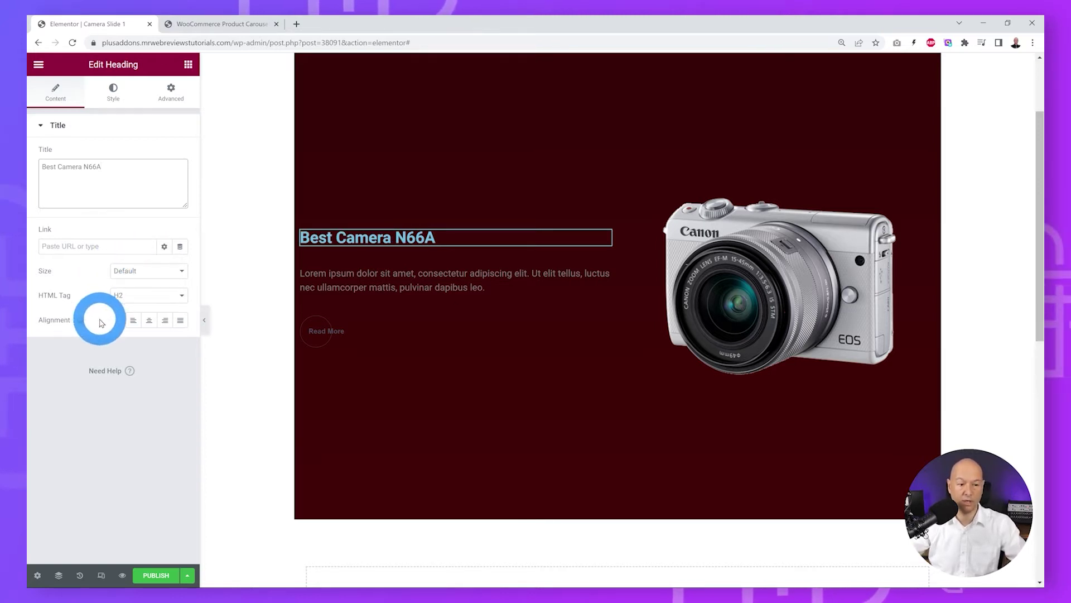
{"action": "left_click", "coordinate": [133, 321]}
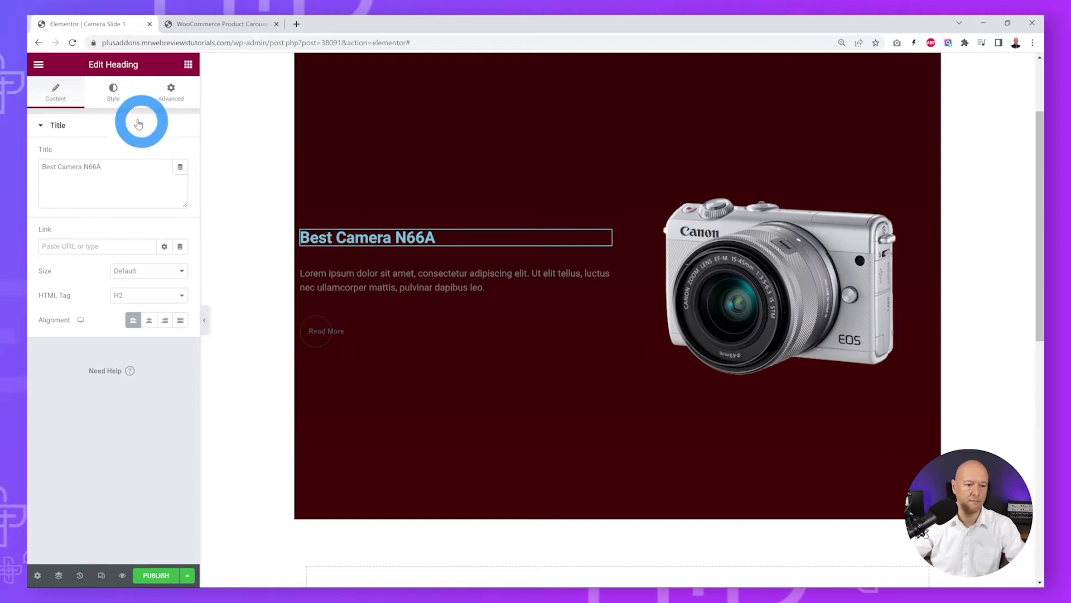
Set the heading's text color to white
{"action": "left_click", "coordinate": [113, 92]}
{"action": "left_click", "coordinate": [177, 156]}
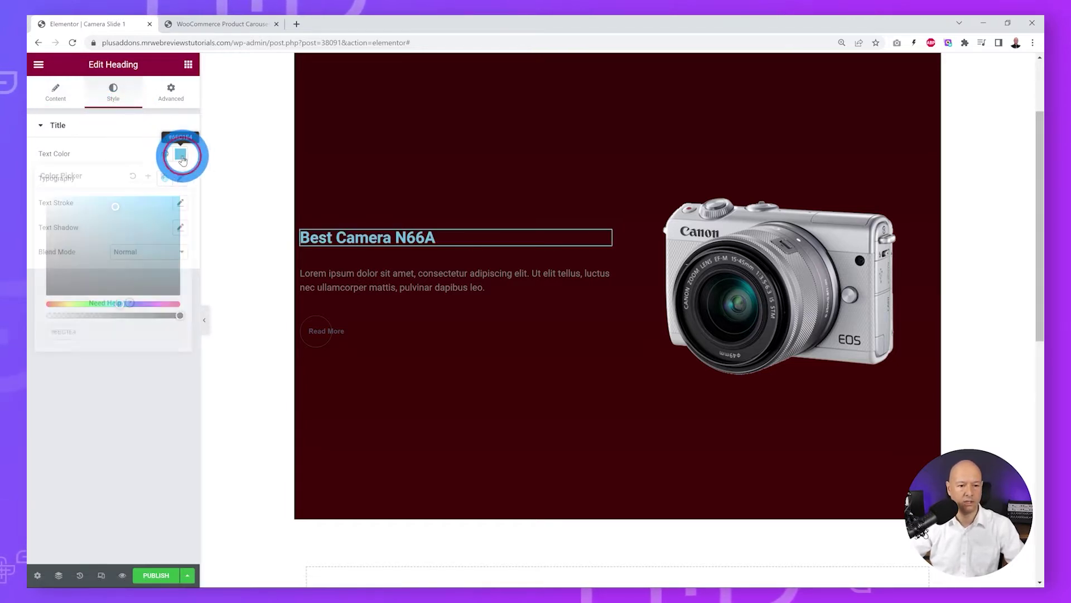
{"action": "left_click", "coordinate": [135, 184]}
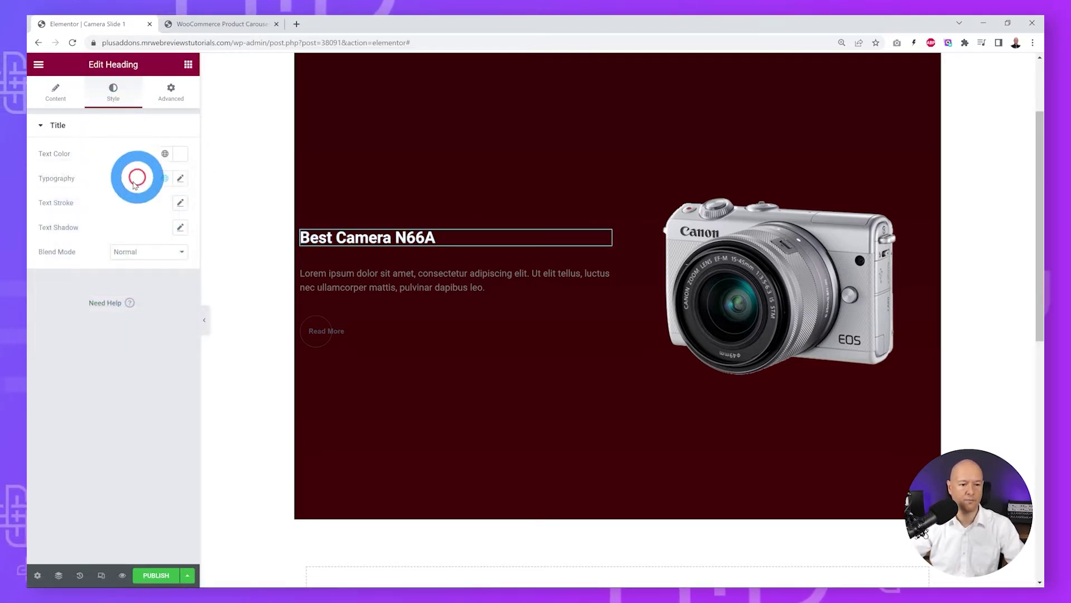
Set the heading's typography to the Poppins font family at a size of 64 px
{"action": "left_click", "coordinate": [181, 179]}
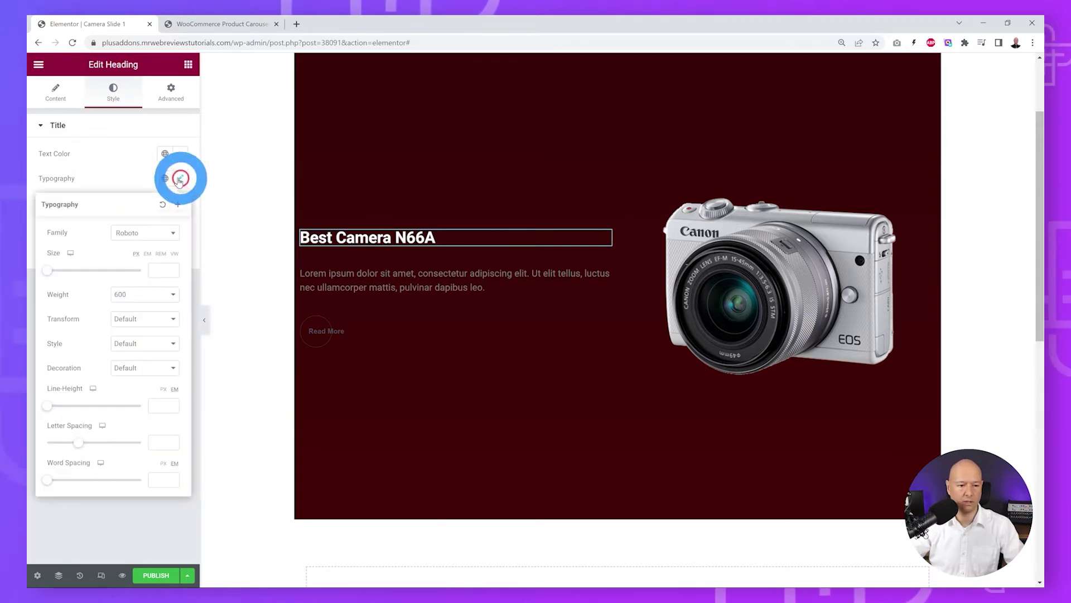
{"action": "left_click", "coordinate": [158, 239]}
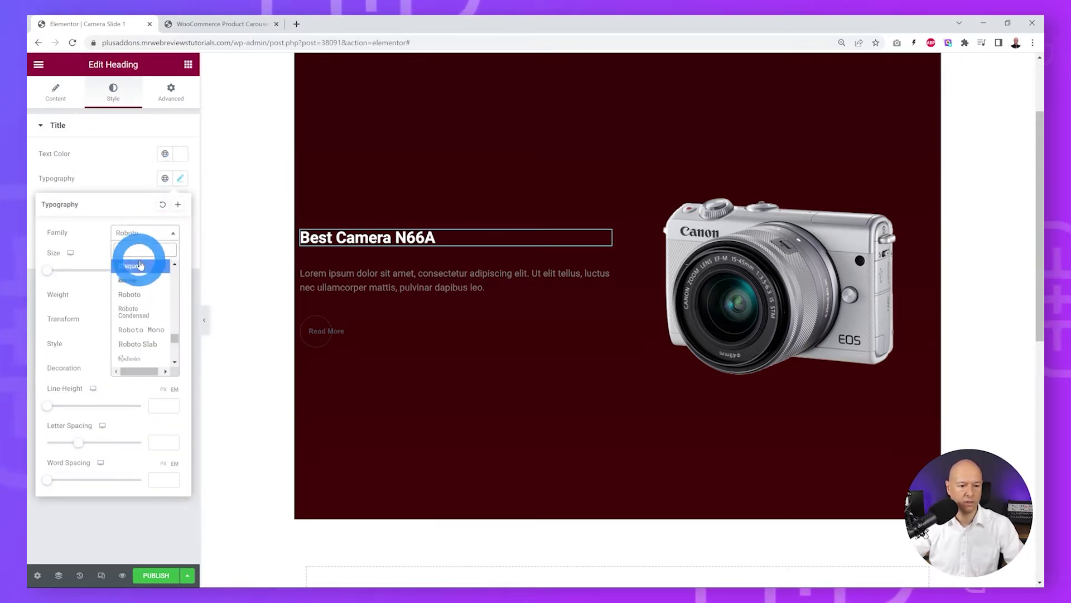
{"action": "type", "text": "popp"}
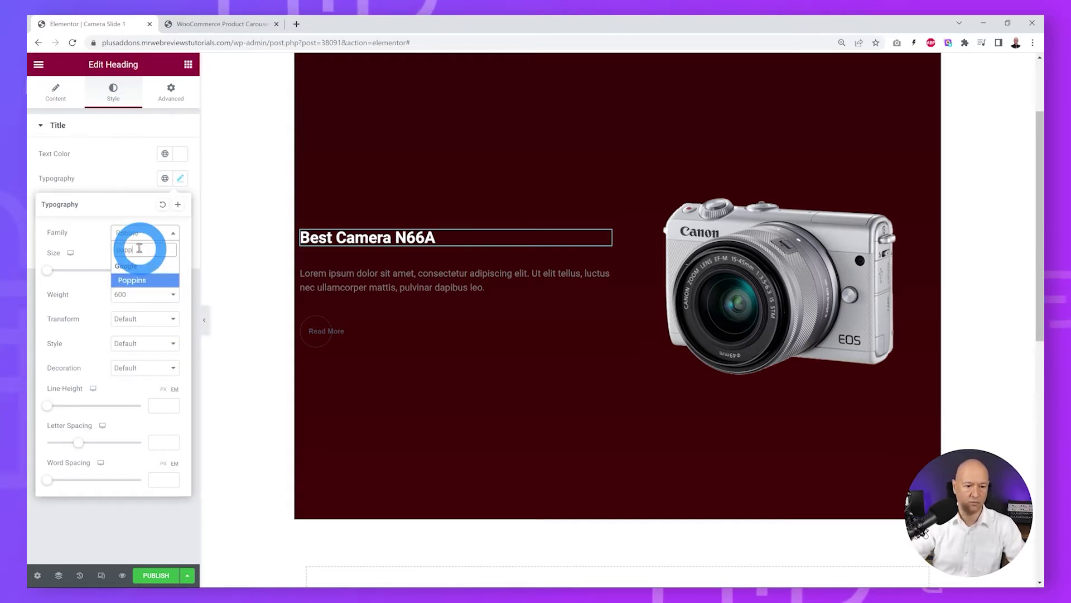
{"action": "left_click", "coordinate": [131, 280]}
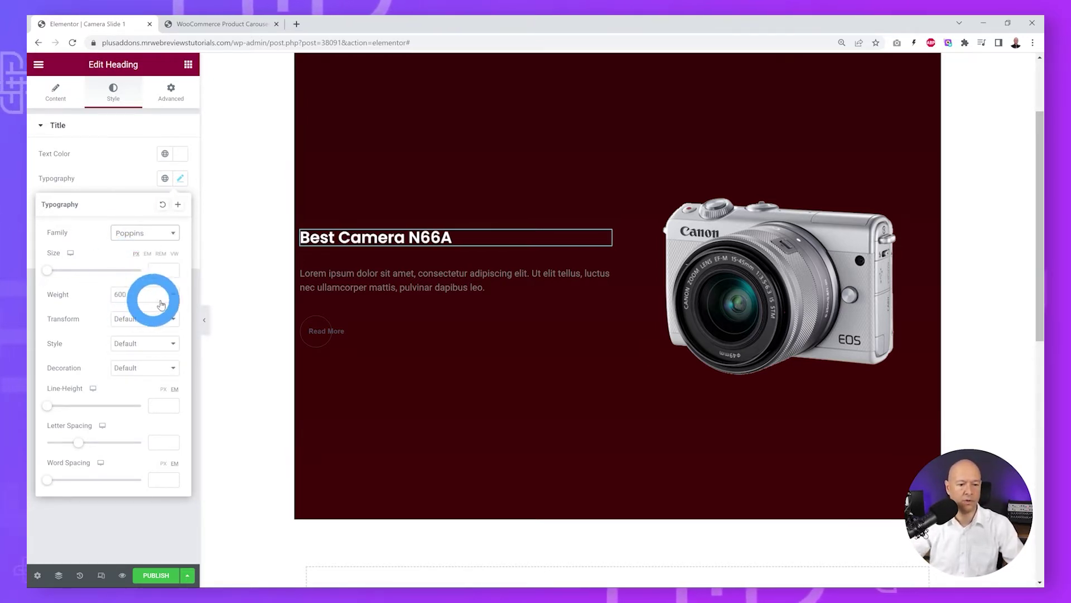
{"action": "left_click_drag", "start_coordinate": [47, 270], "coordinate": [77, 273]}
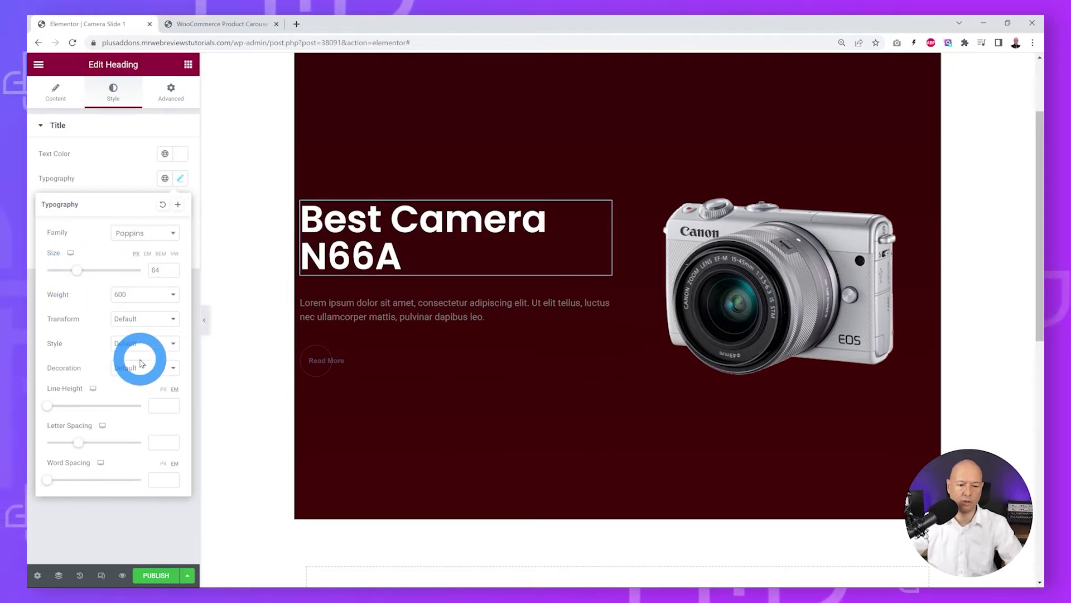
{"action": "left_click", "coordinate": [126, 179]}
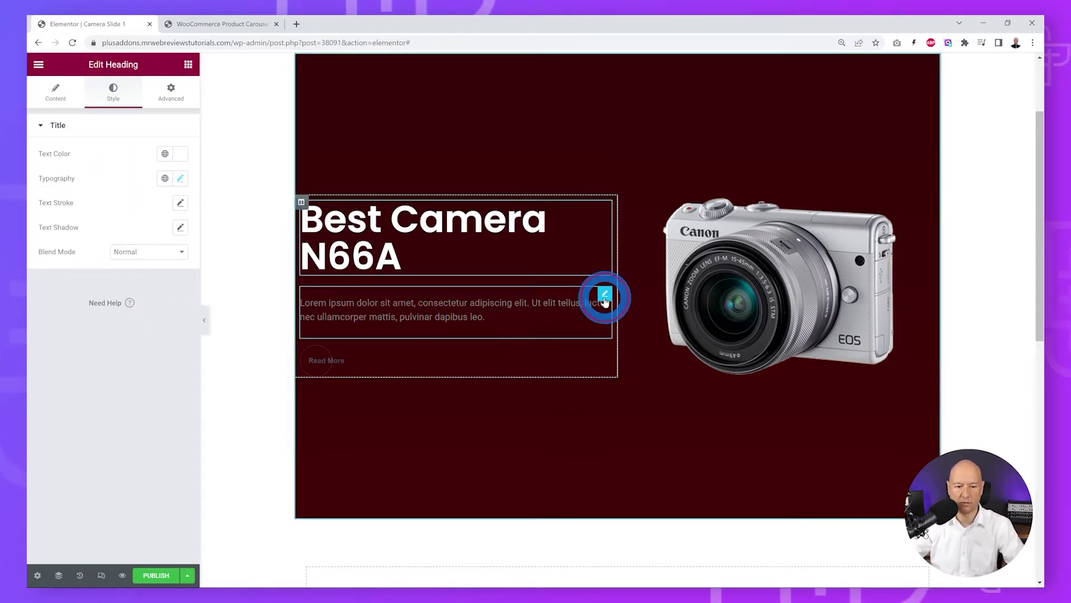
Lengthen the description below the heading by pasting a second copy of its Lorem ipsum text after the first
{"action": "left_click", "coordinate": [605, 295]}
{"action": "left_click_drag", "start_coordinate": [165, 265], "coordinate": [44, 223]}
{"action": "key", "text": "ctrl+c"}
{"action": "left_click", "coordinate": [120, 299]}
{"action": "key", "text": "ctrl+v"}
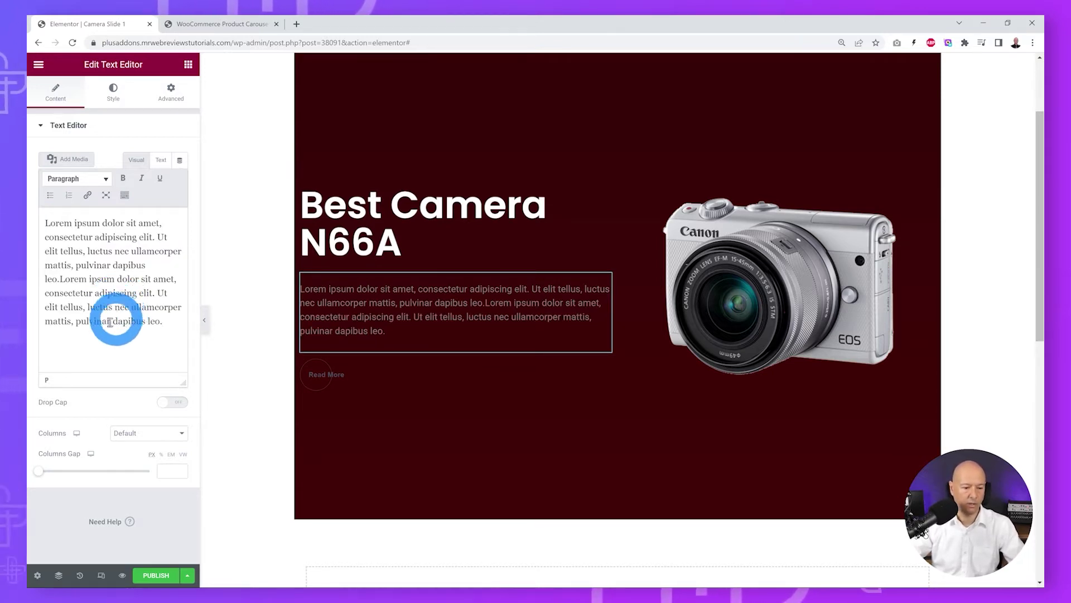
Set the description's text color to light grey #DEDEDE and align the text left
{"action": "left_click", "coordinate": [114, 91]}
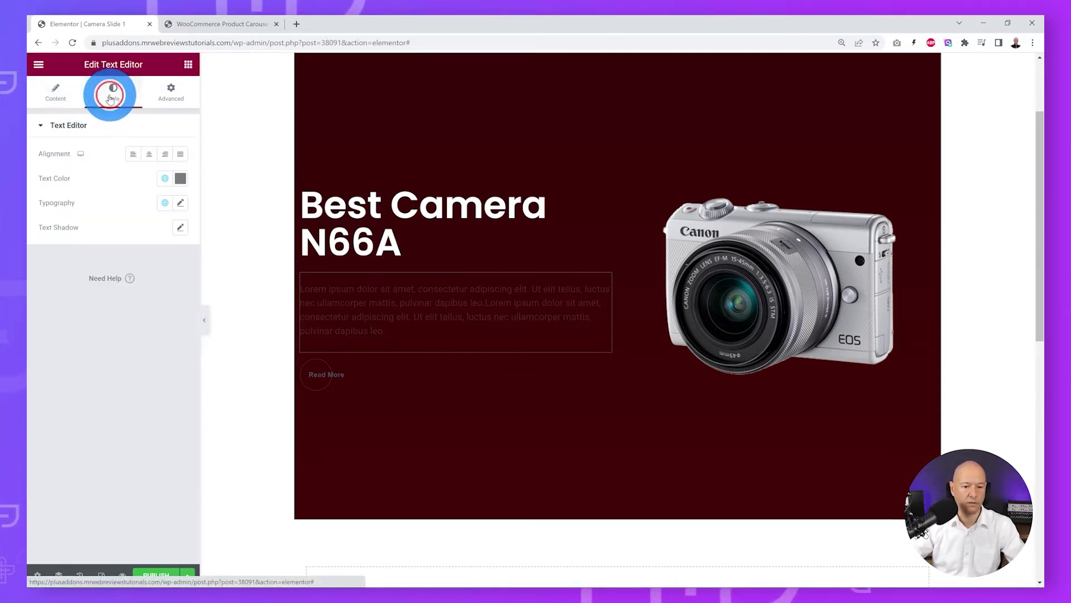
{"action": "left_click", "coordinate": [180, 178]}
{"action": "left_click_drag", "start_coordinate": [107, 275], "coordinate": [34, 242]}
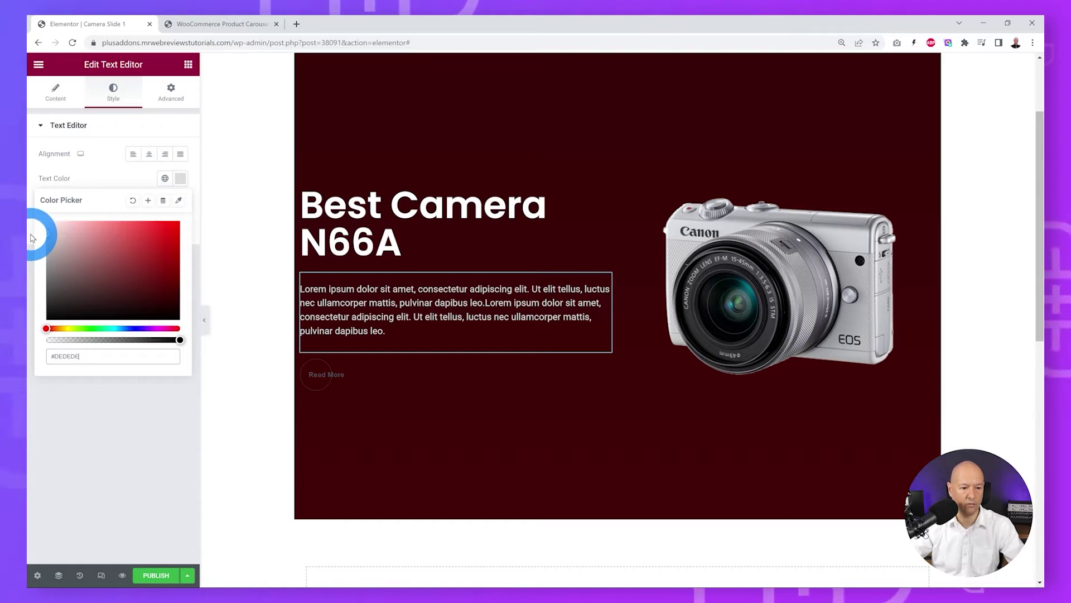
{"action": "left_click", "coordinate": [109, 177]}
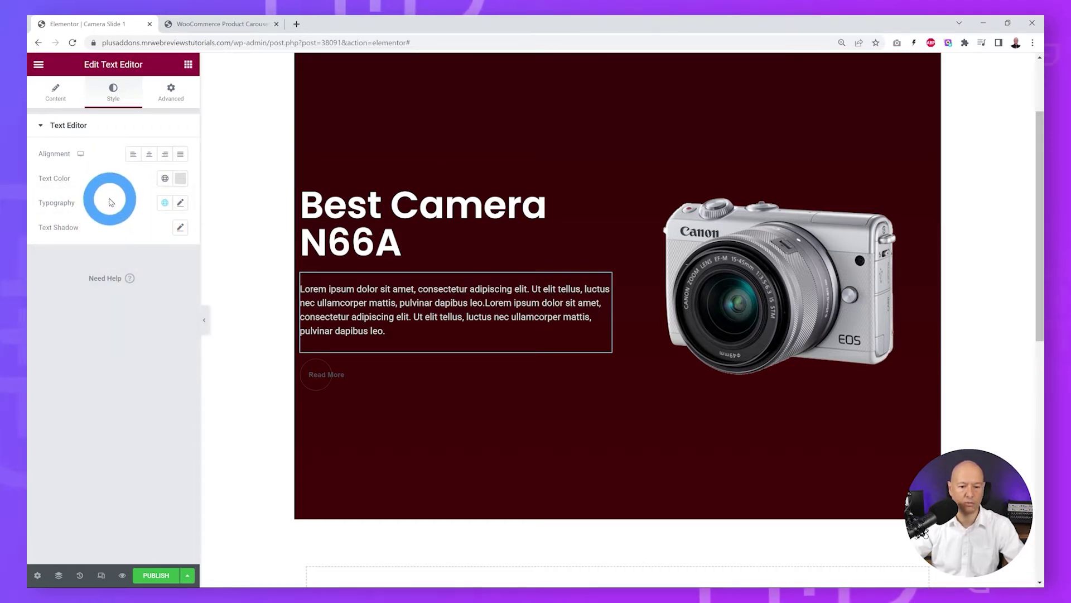
{"action": "left_click", "coordinate": [133, 152]}
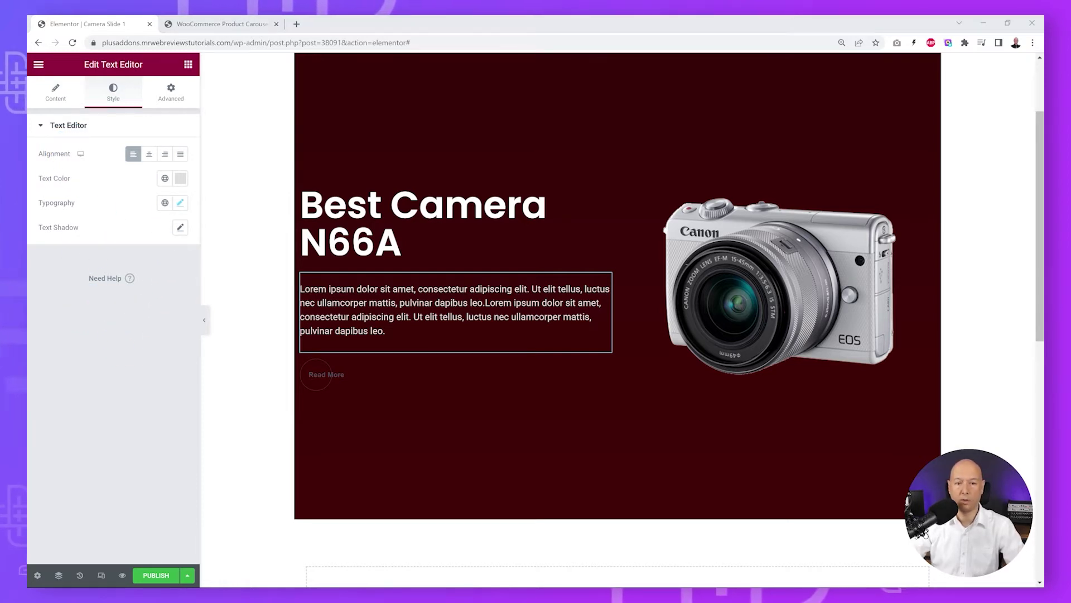
Configure the advanced button as a CTA Button in Style 2 with the button text "Buy Now"
{"action": "left_click", "coordinate": [605, 371]}
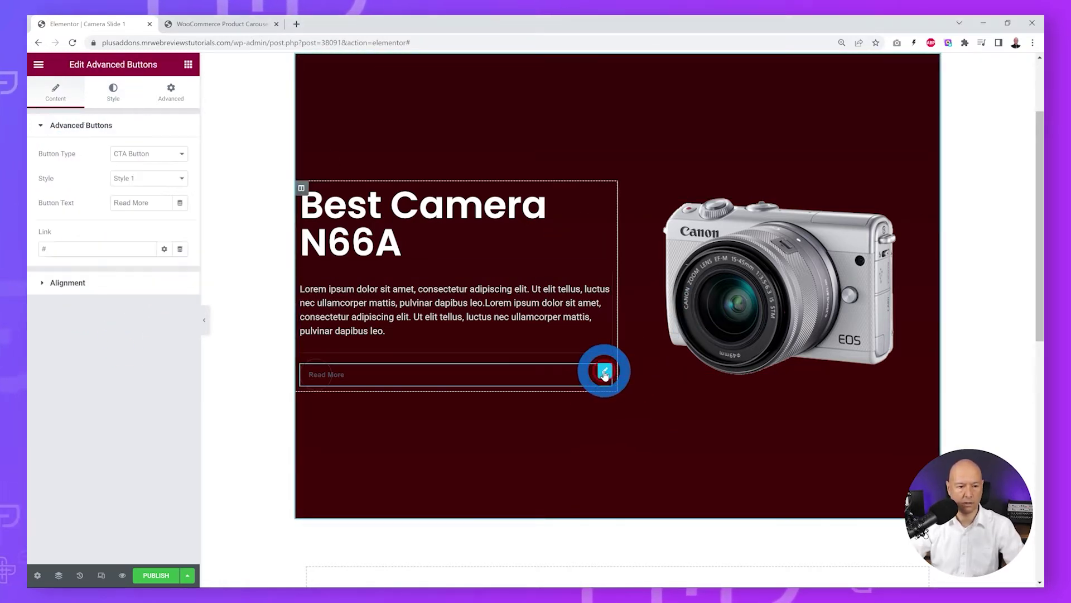
{"action": "left_click", "coordinate": [173, 159]}
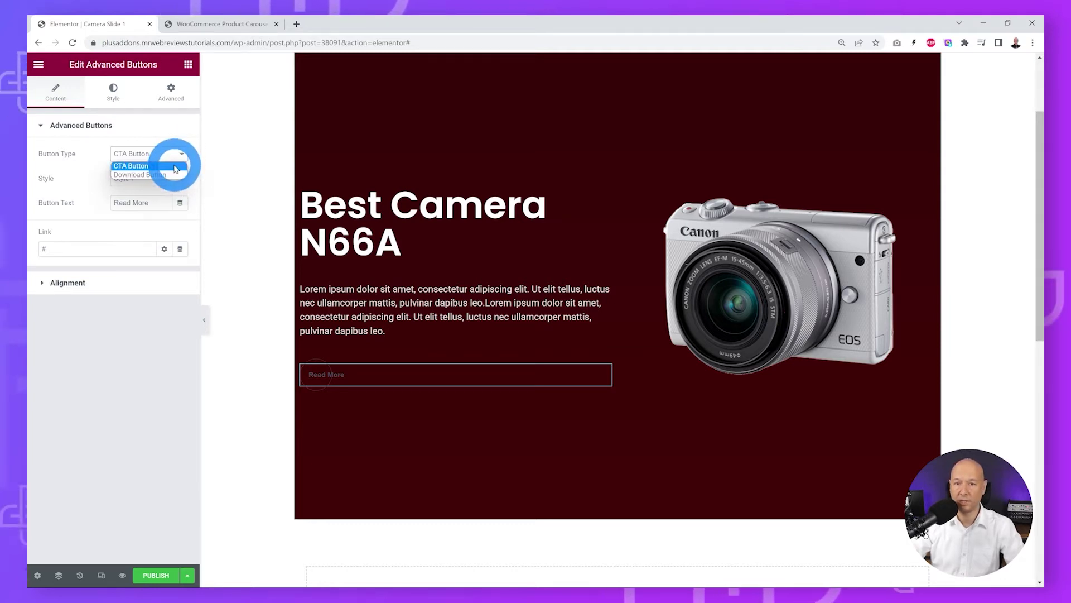
{"action": "left_click", "coordinate": [174, 166]}
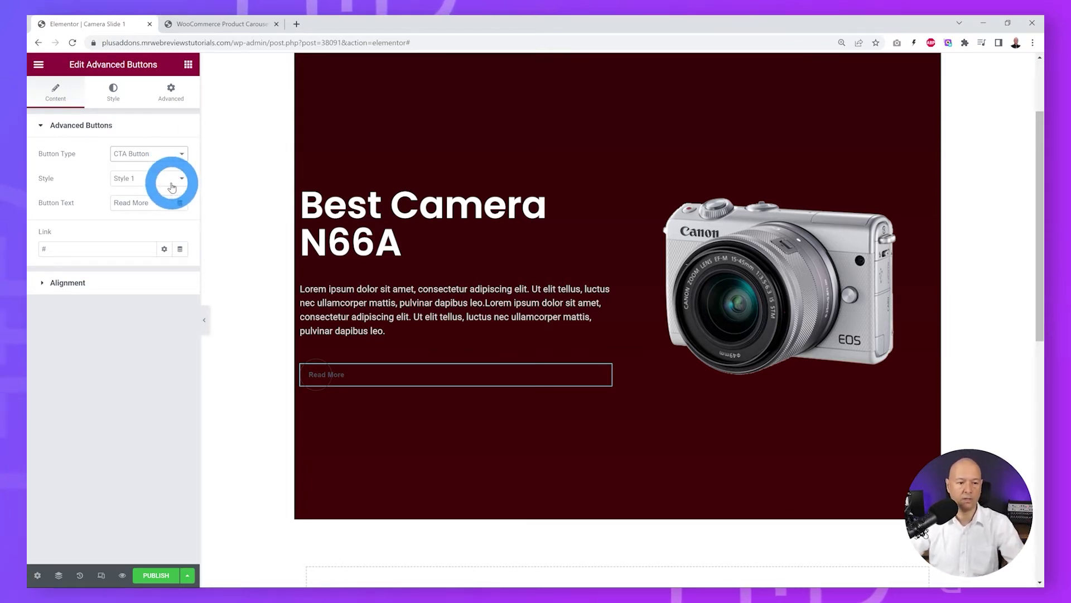
{"action": "left_click", "coordinate": [183, 184]}
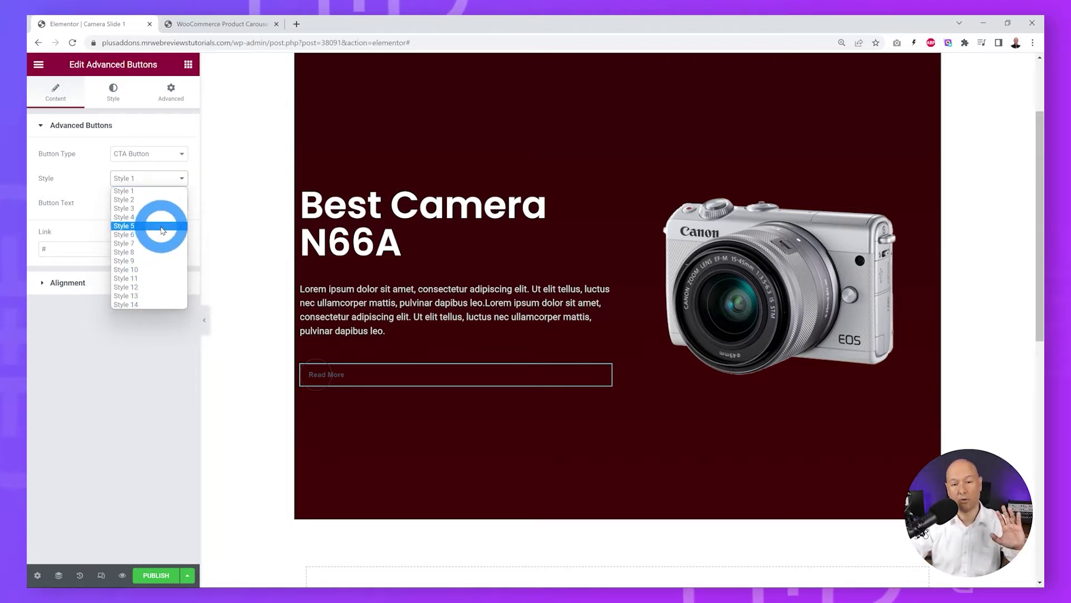
{"action": "left_click", "coordinate": [144, 200]}
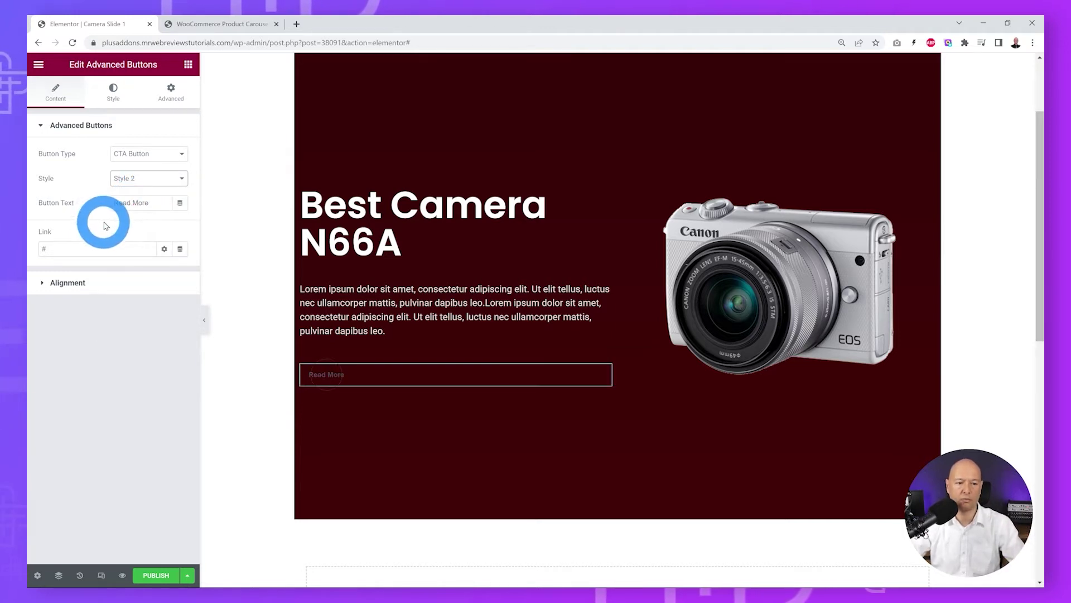
{"action": "left_click_drag", "start_coordinate": [154, 203], "coordinate": [76, 205]}
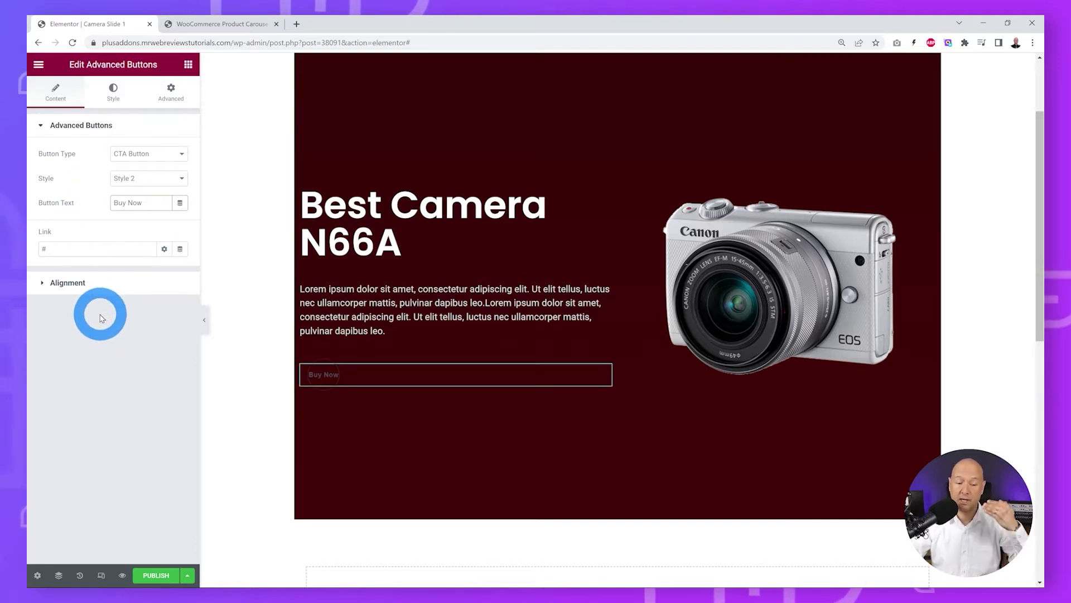
{"action": "left_click", "coordinate": [49, 261]}
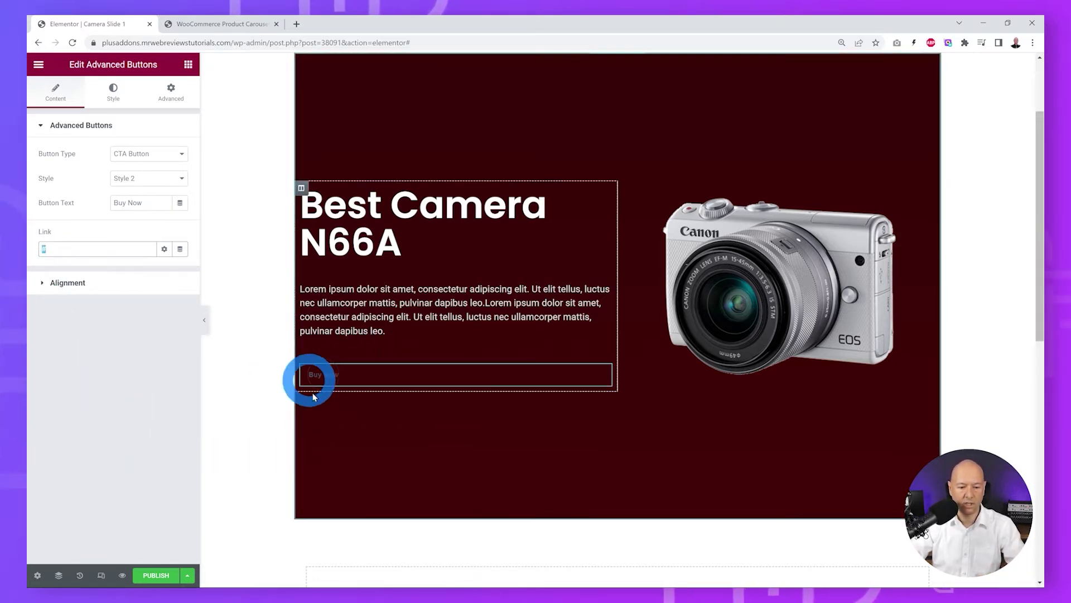
Set the button's typography to the Poppins font family at a size of about 29 px
{"action": "left_click", "coordinate": [111, 96]}
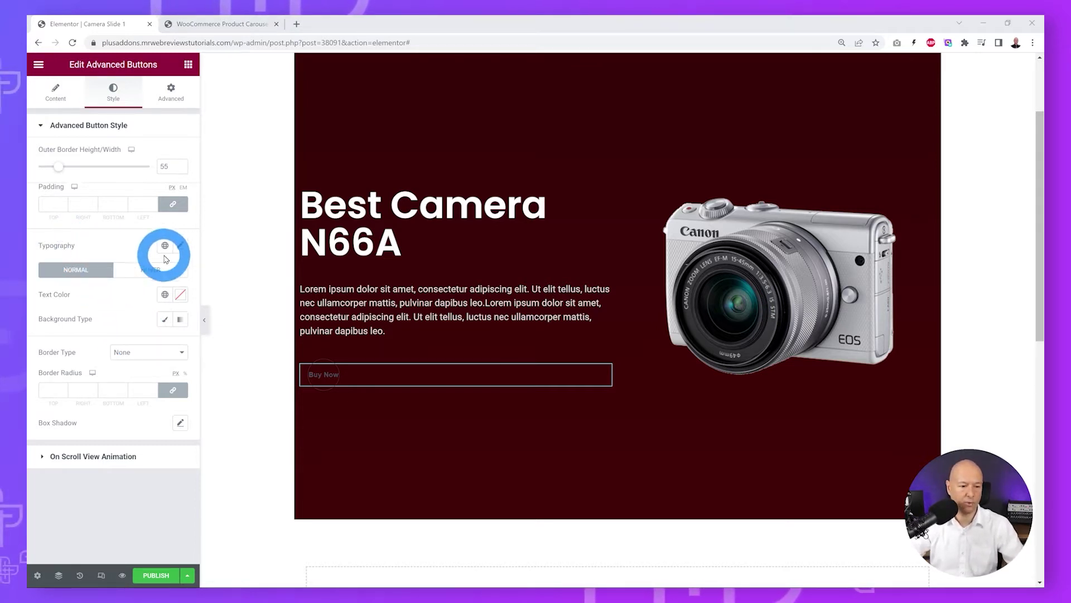
{"action": "left_click", "coordinate": [180, 247]}
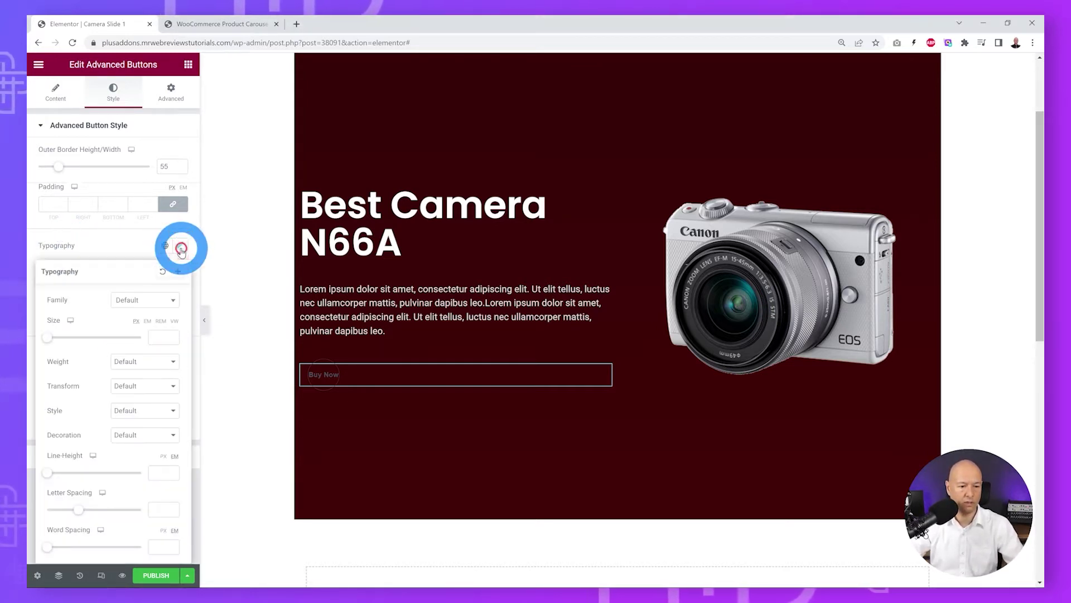
{"action": "left_click", "coordinate": [159, 306]}
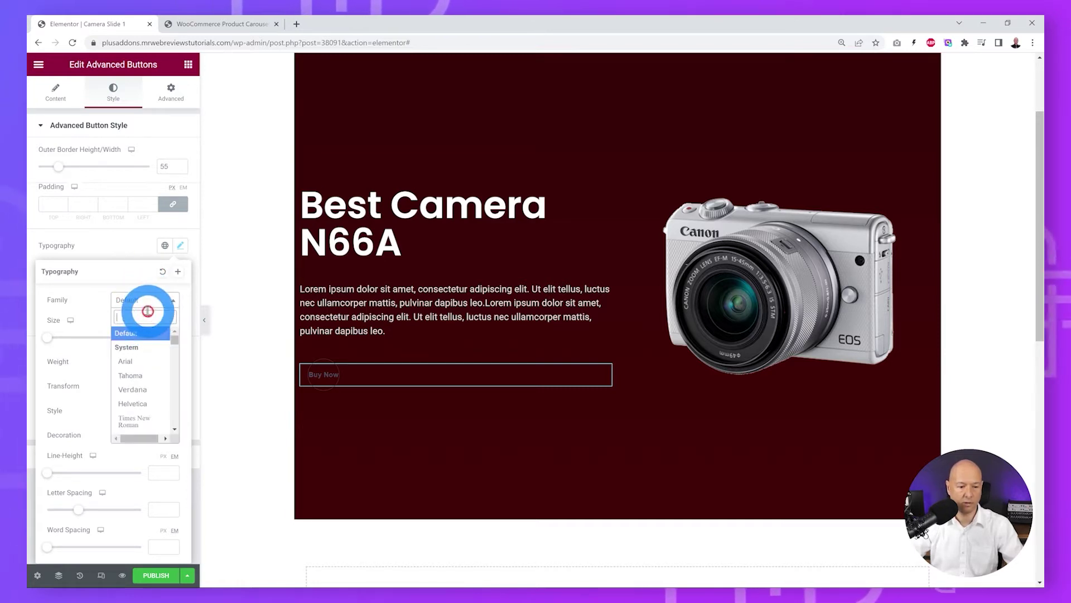
{"action": "type", "text": "popp"}
{"action": "left_click", "coordinate": [145, 346]}
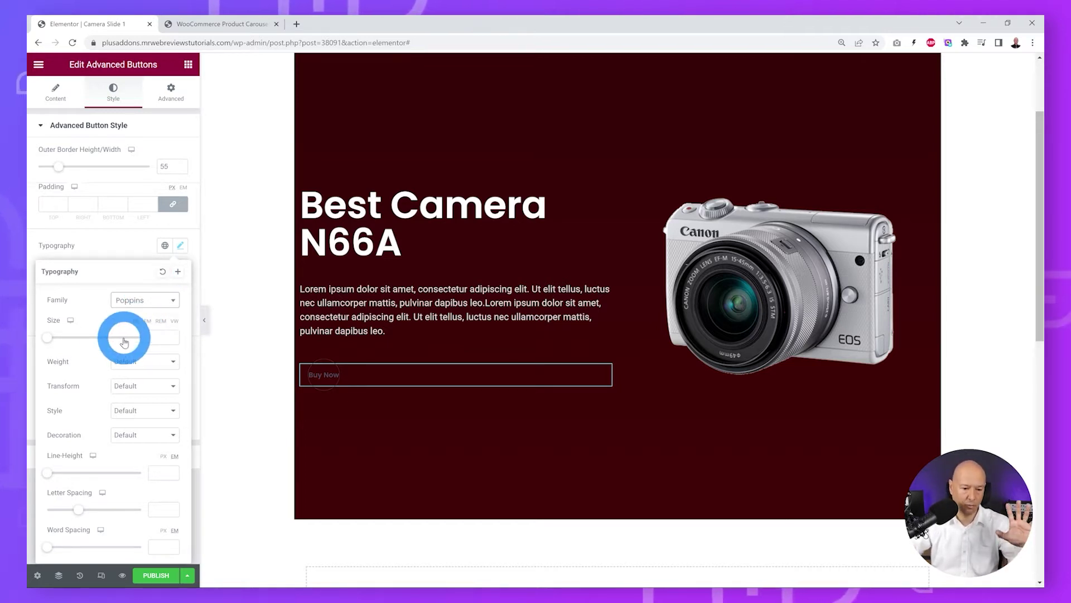
{"action": "left_click_drag", "start_coordinate": [54, 341], "coordinate": [60, 337]}
{"action": "left_click", "coordinate": [189, 332]}
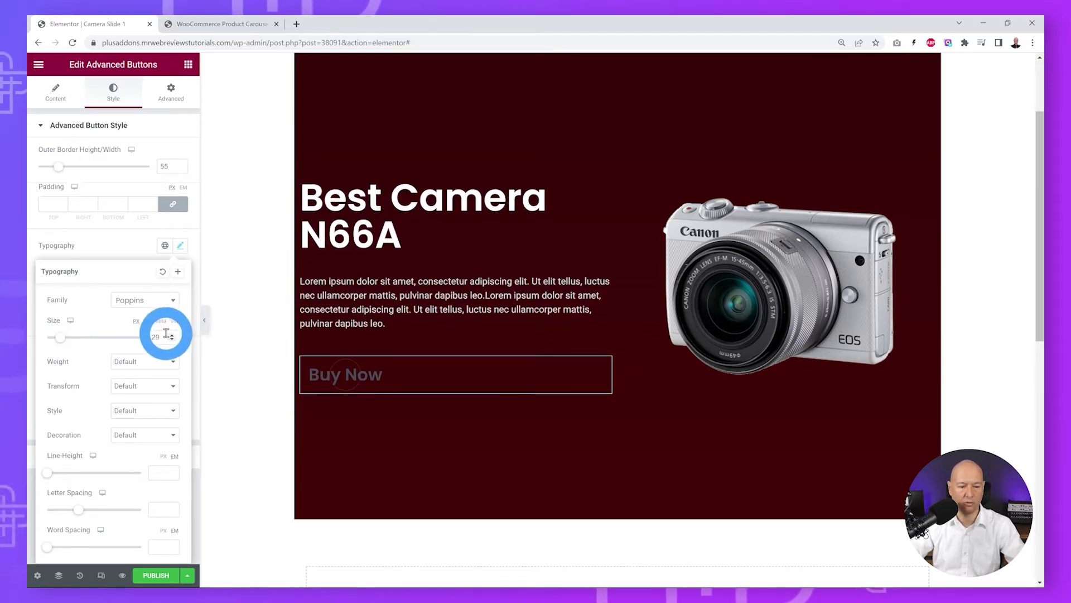
{"action": "left_click", "coordinate": [172, 337]}
{"action": "left_click", "coordinate": [142, 224]}
{"action": "left_click", "coordinate": [125, 281]}
{"action": "left_click", "coordinate": [111, 321]}
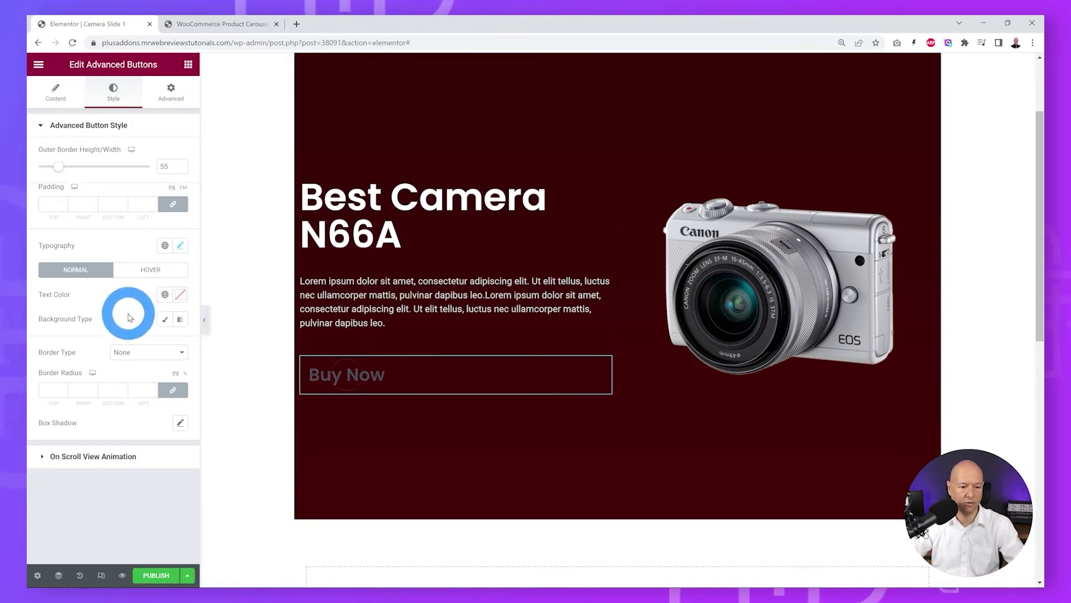
Set the button's normal text color to white
{"action": "left_click", "coordinate": [180, 296]}
{"action": "left_click_drag", "start_coordinate": [64, 338], "coordinate": [36, 328]}
{"action": "left_click", "coordinate": [118, 296]}
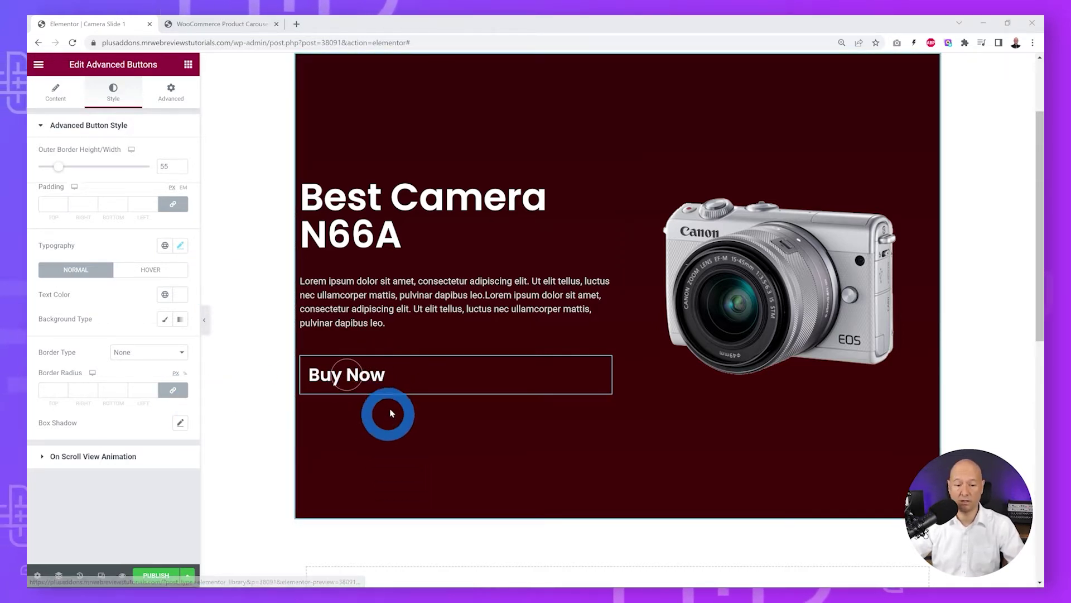
Publish the Camera Slide 1 section, exit the editor and open the list of saved templates
{"action": "left_click", "coordinate": [156, 574]}
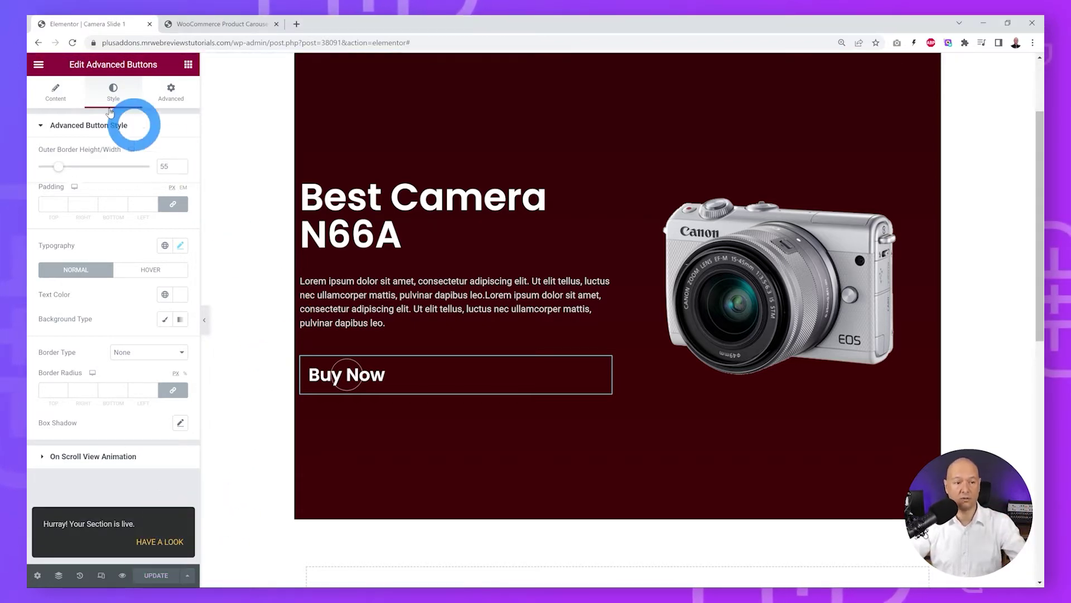
{"action": "left_click", "coordinate": [40, 65]}
{"action": "left_click", "coordinate": [116, 267]}
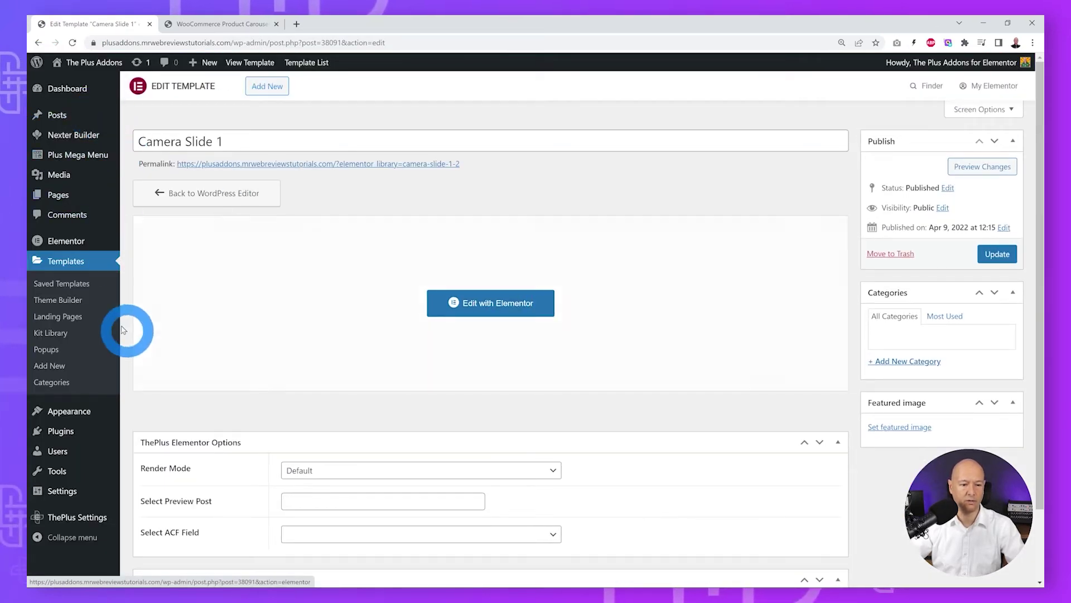
{"action": "left_click", "coordinate": [70, 283]}
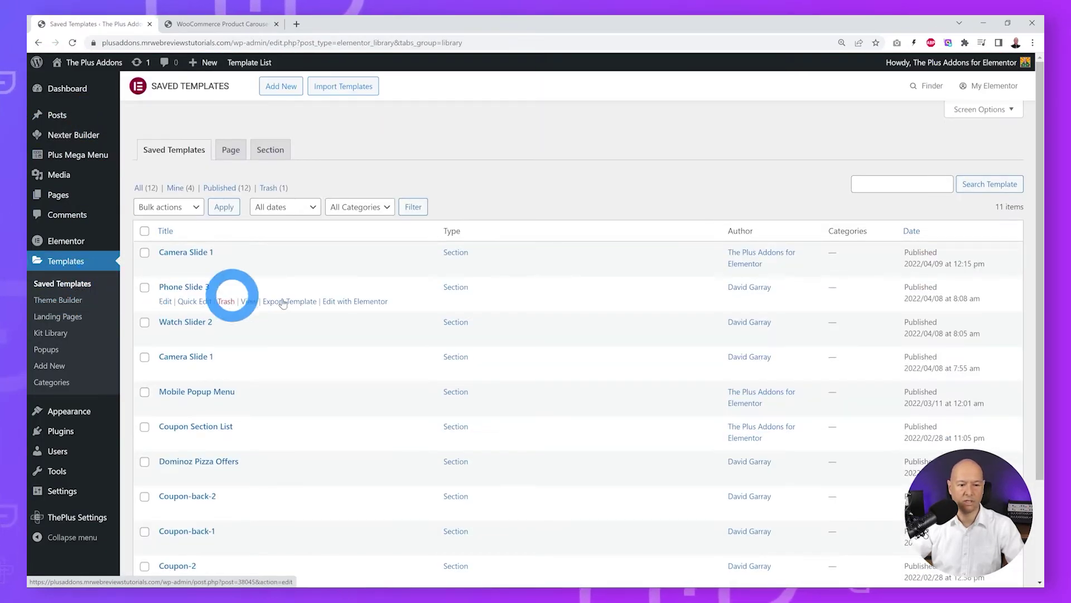
{"action": "mouse_move", "coordinate": [244, 268]}
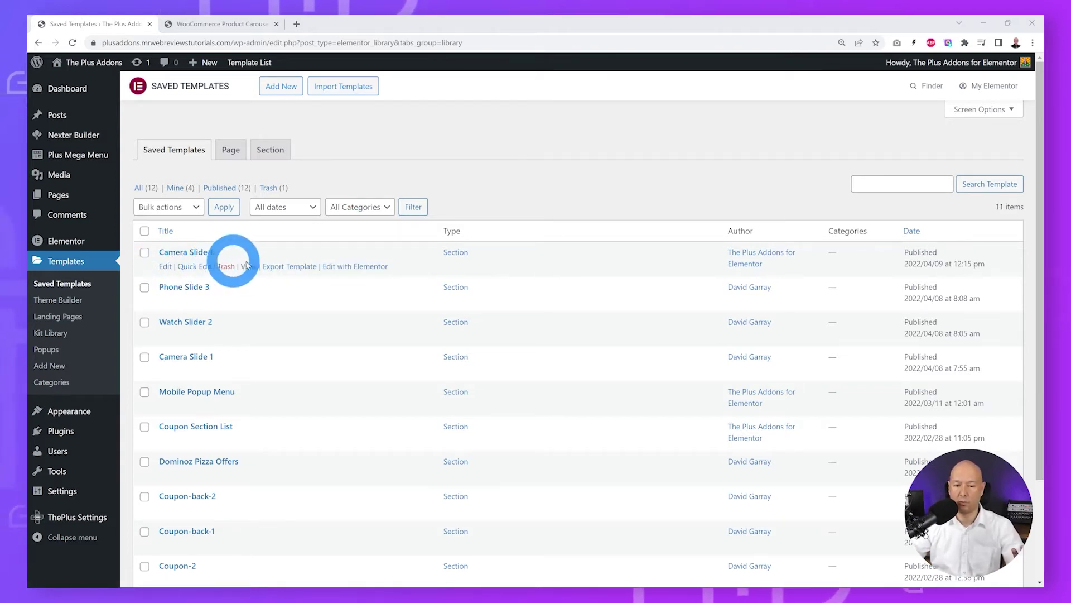
Create and publish a new page titled "Woocommerce Product Carousel"
{"action": "left_click", "coordinate": [292, 264]}
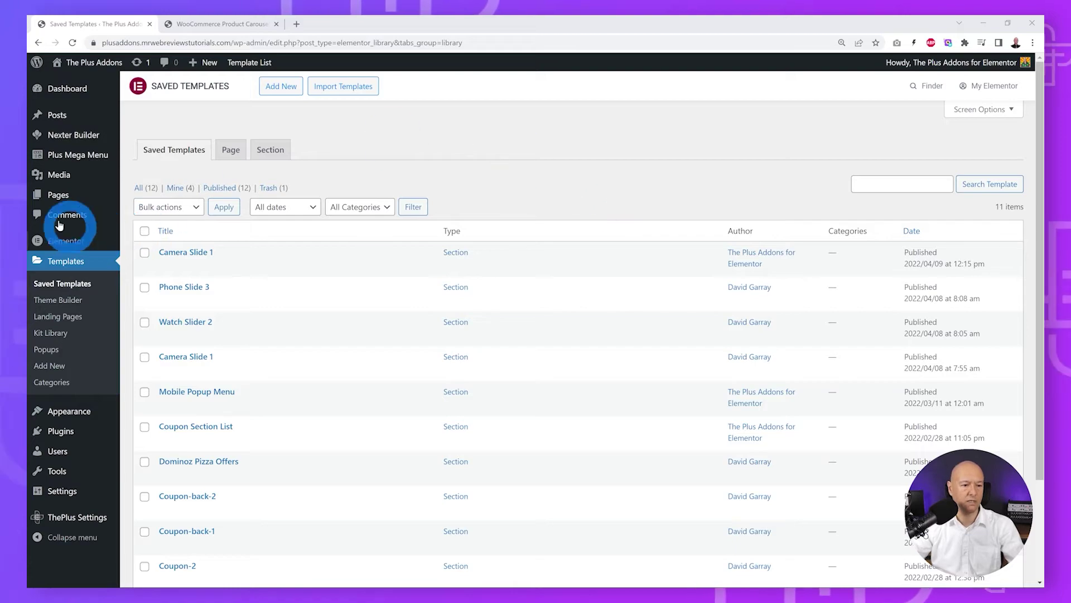
{"action": "mouse_move", "coordinate": [65, 194]}
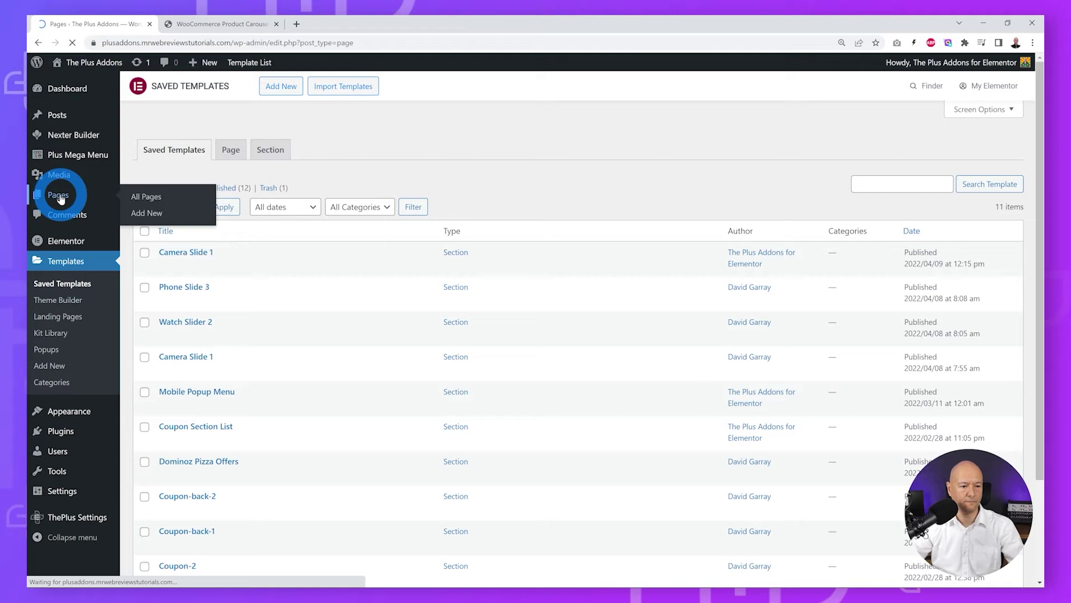
{"action": "left_click", "coordinate": [58, 194]}
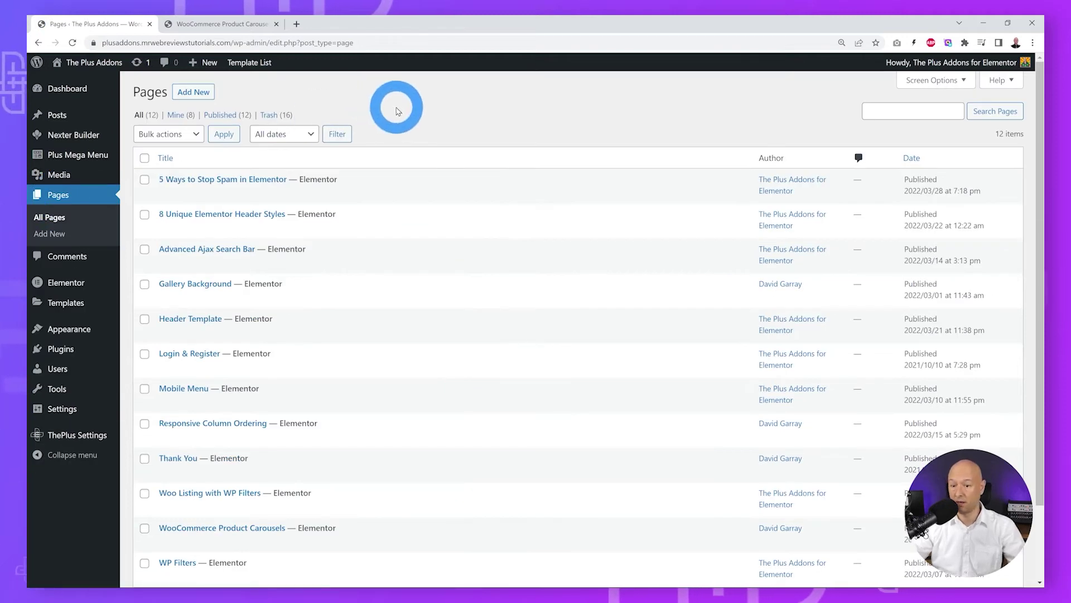
{"action": "left_click", "coordinate": [196, 92]}
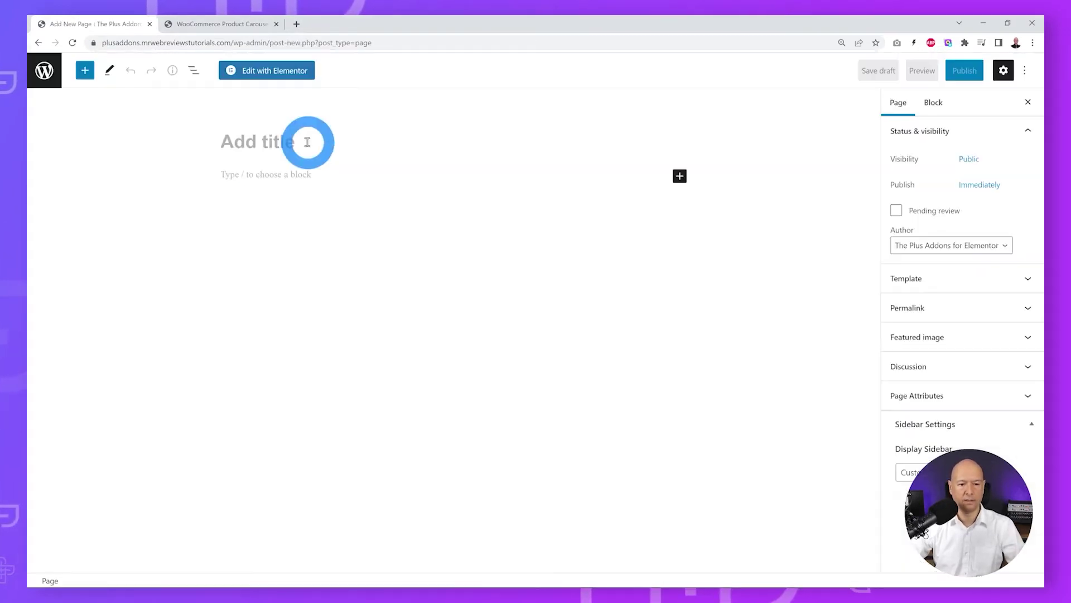
{"action": "type", "text": "Woocommerce Product Carousel"}
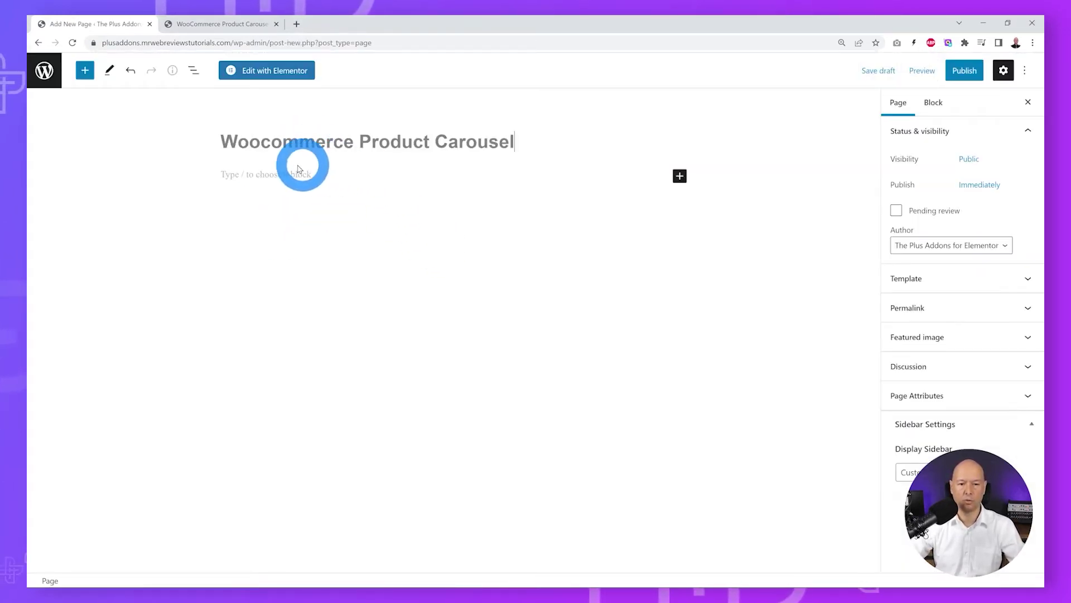
{"action": "left_click", "coordinate": [959, 69]}
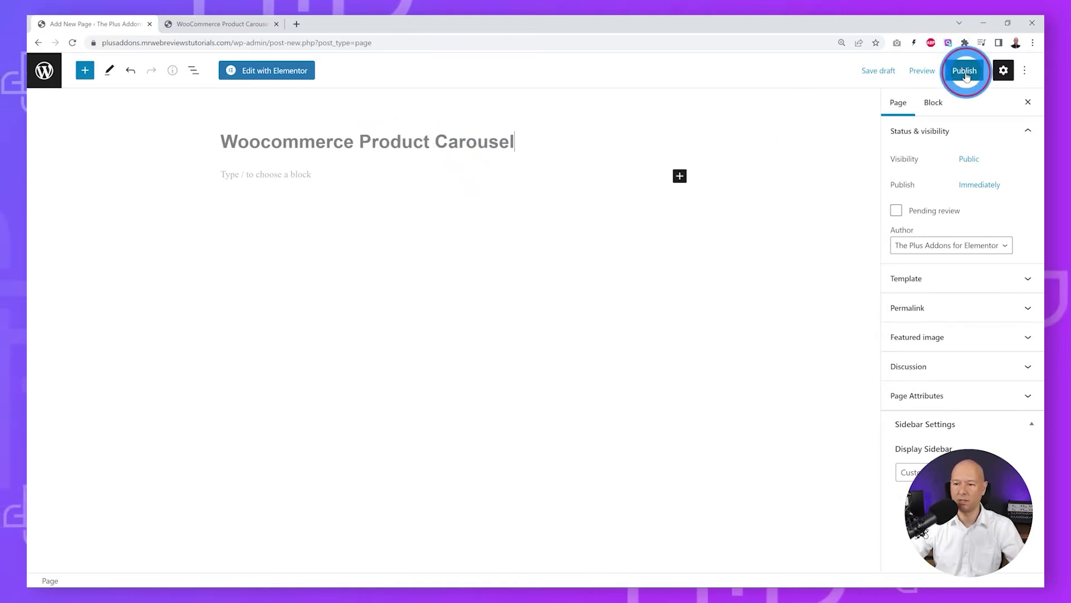
{"action": "left_click", "coordinate": [940, 79]}
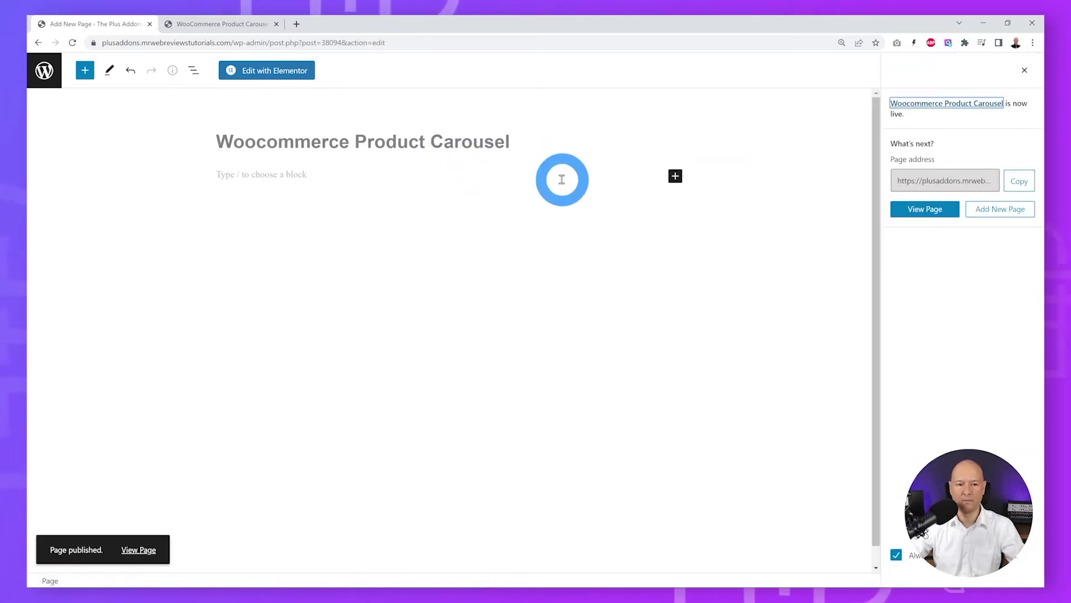
Open the new page for editing with Elementor and set its page layout to Elementor Canvas
{"action": "left_click", "coordinate": [298, 77]}
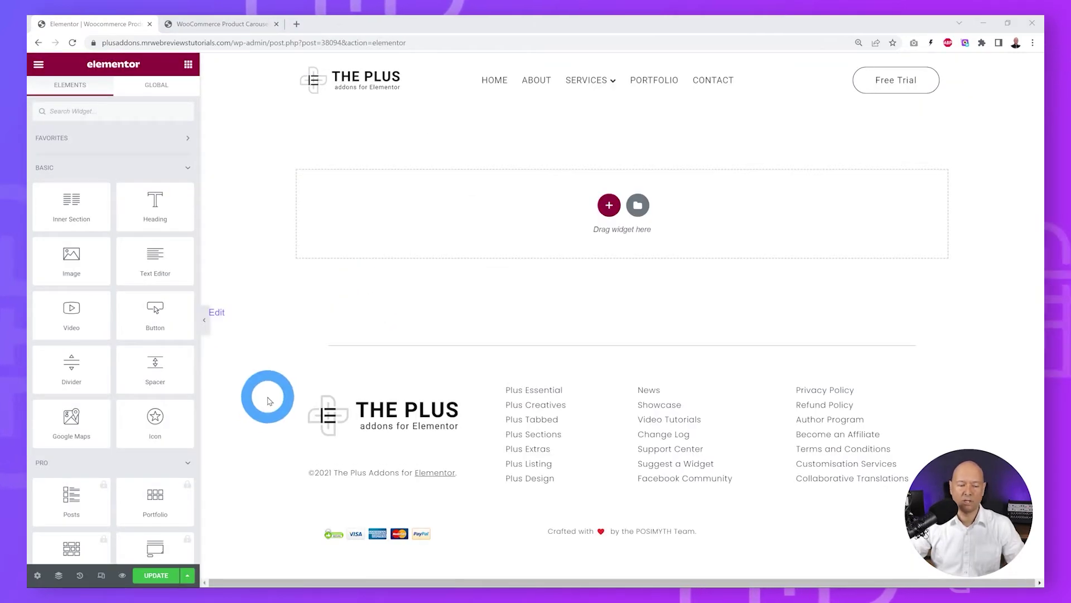
{"action": "left_click", "coordinate": [37, 576]}
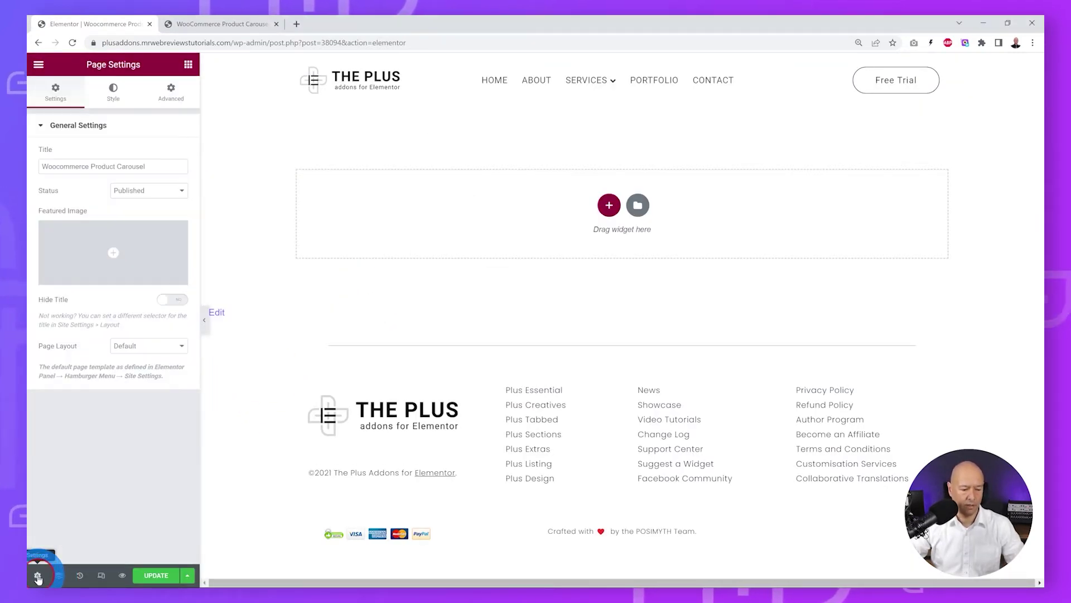
{"action": "left_click", "coordinate": [161, 350]}
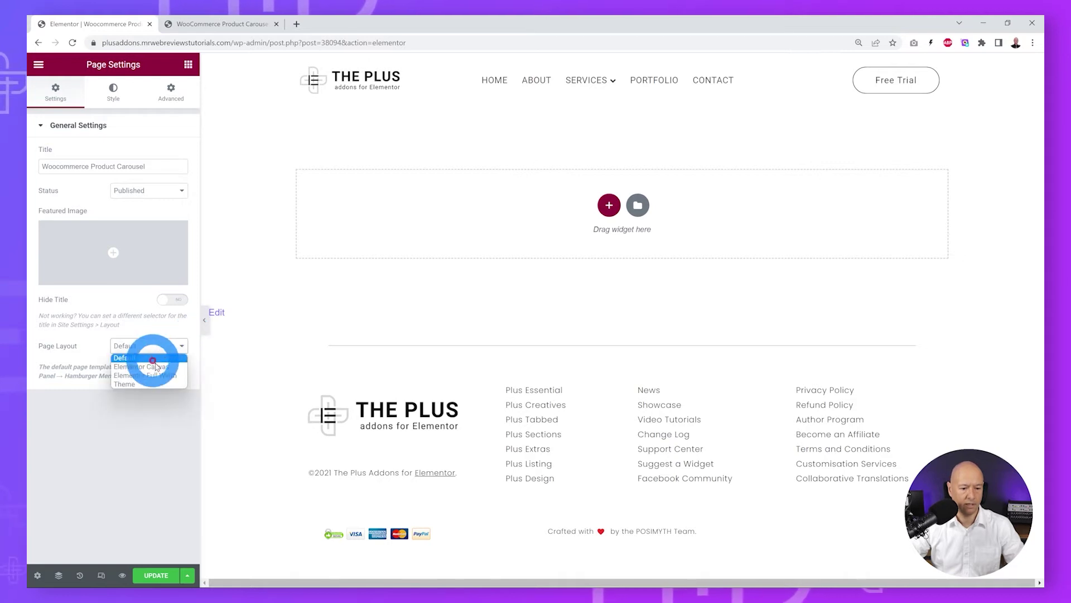
{"action": "left_click", "coordinate": [157, 366]}
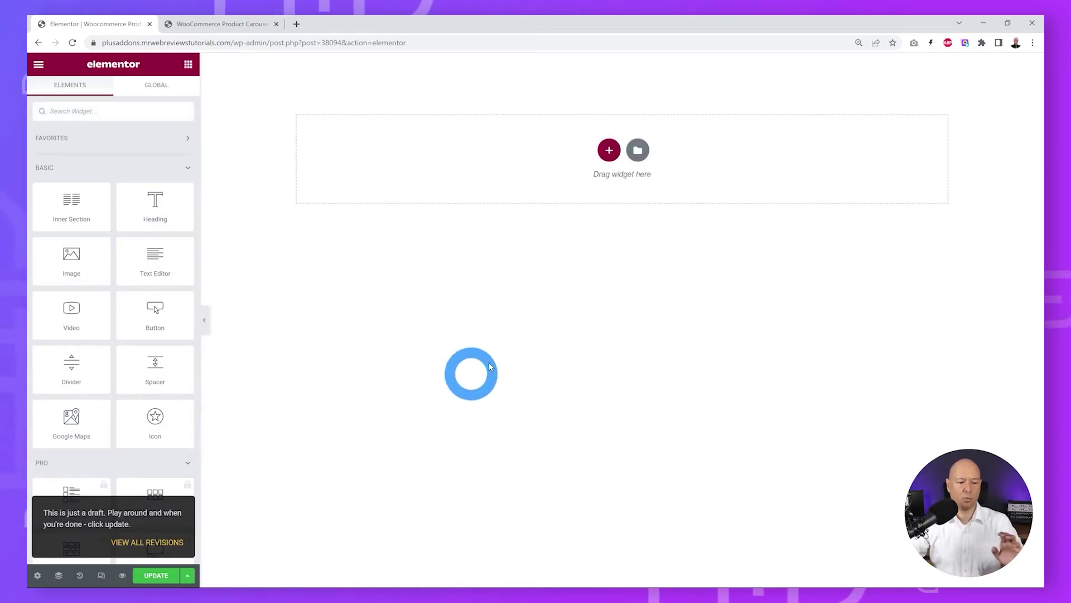
Add a single-column section with Full Width content and a columns gap of No Gap
{"action": "left_click", "coordinate": [608, 158]}
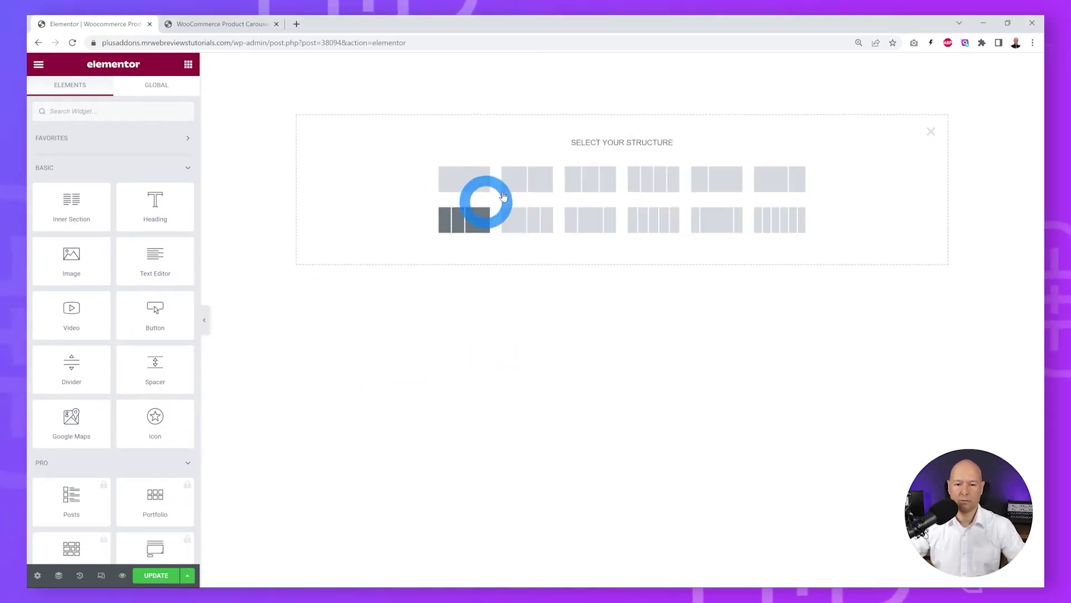
{"action": "left_click", "coordinate": [465, 183]}
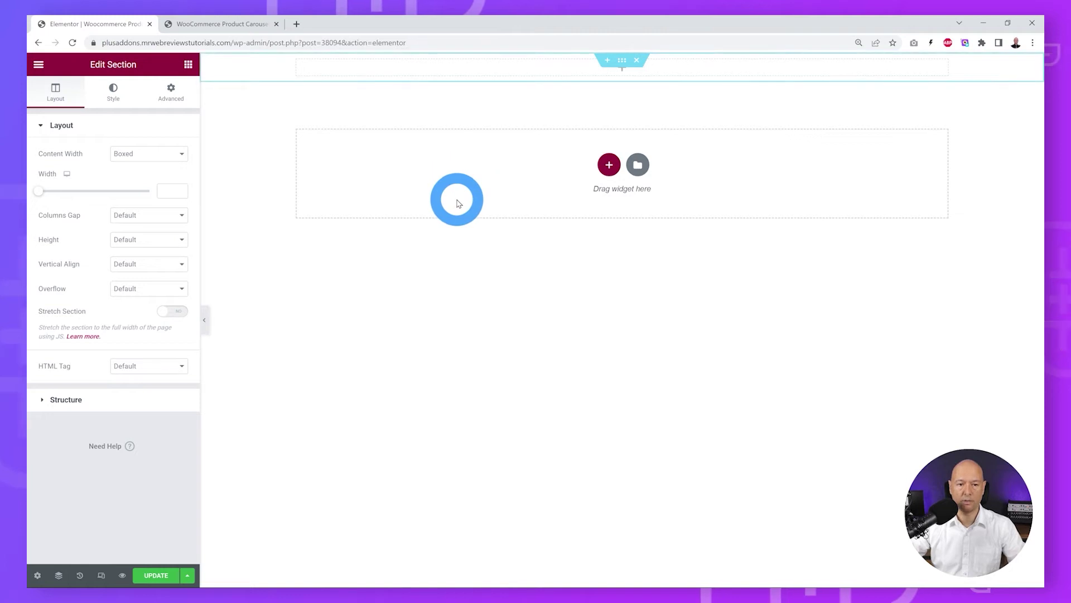
{"action": "left_click", "coordinate": [180, 160]}
{"action": "left_click", "coordinate": [163, 171]}
{"action": "left_click", "coordinate": [183, 181]}
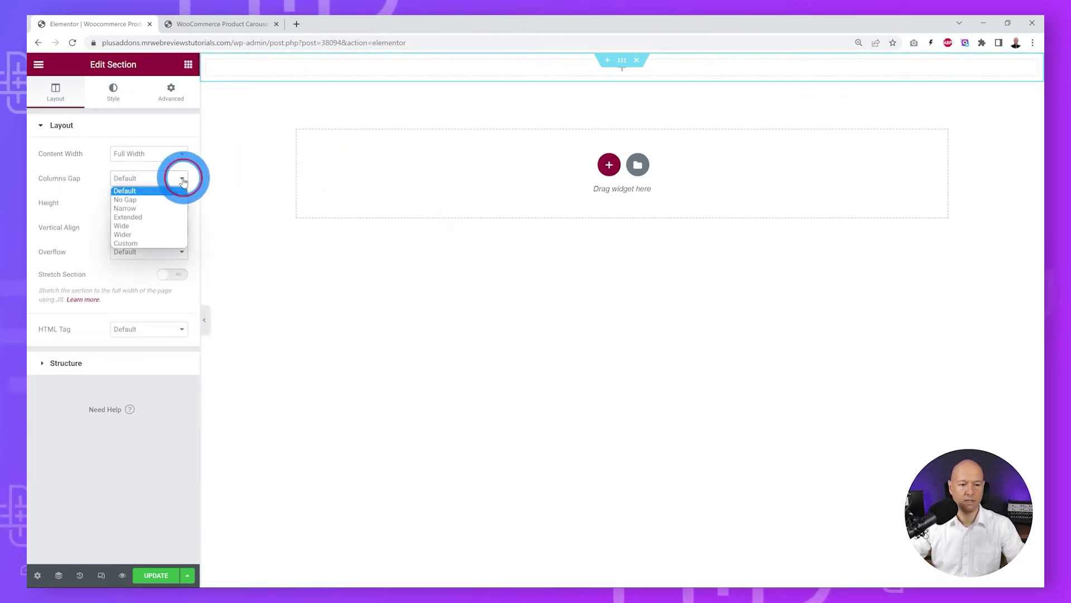
{"action": "left_click", "coordinate": [165, 203]}
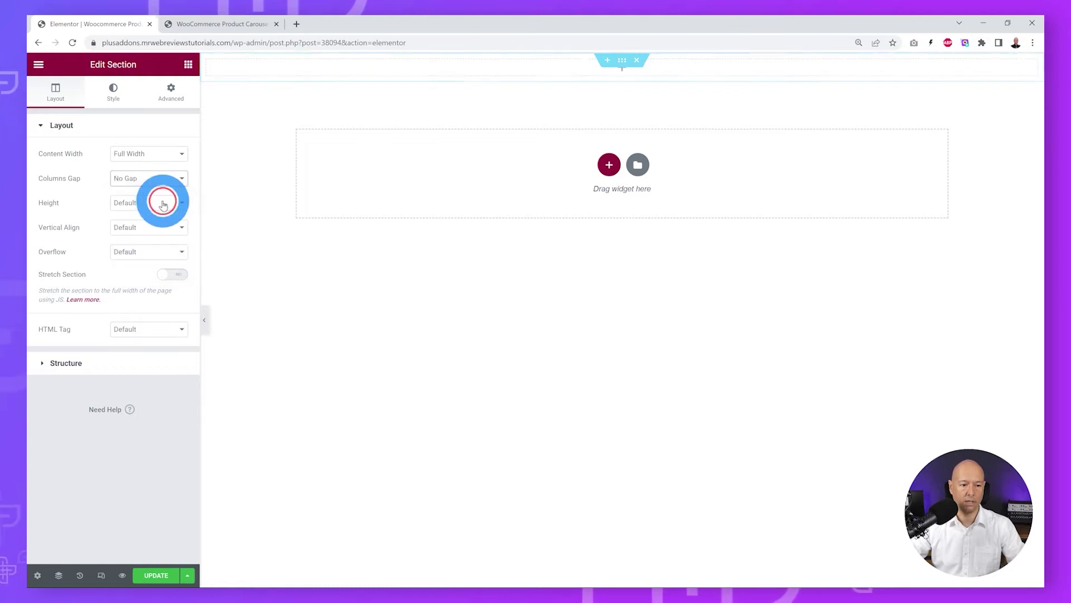
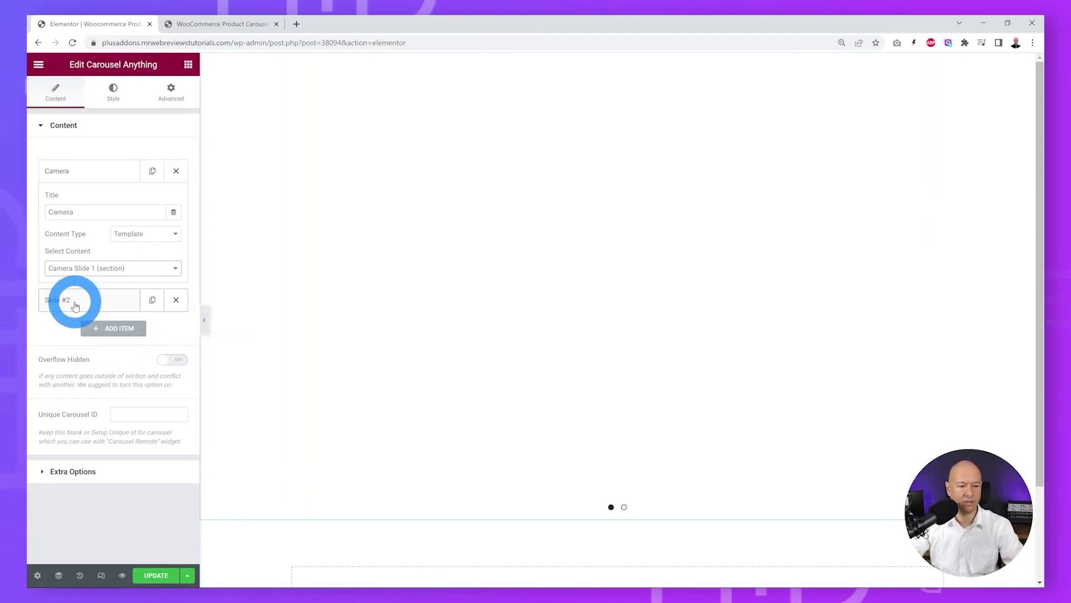
Title the carousel's second slide "Watch" and assign it the Watch Slider 2 section template
{"action": "left_click", "coordinate": [75, 306]}
{"action": "left_click", "coordinate": [124, 235]}
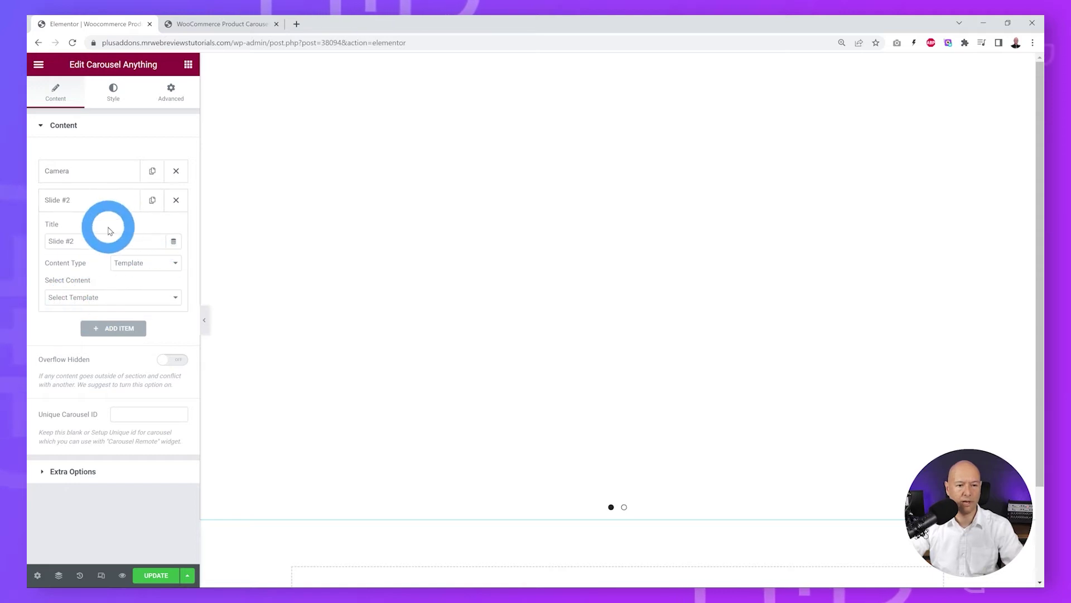
{"action": "key", "text": "ctrl+a"}
{"action": "type", "text": "Watch"}
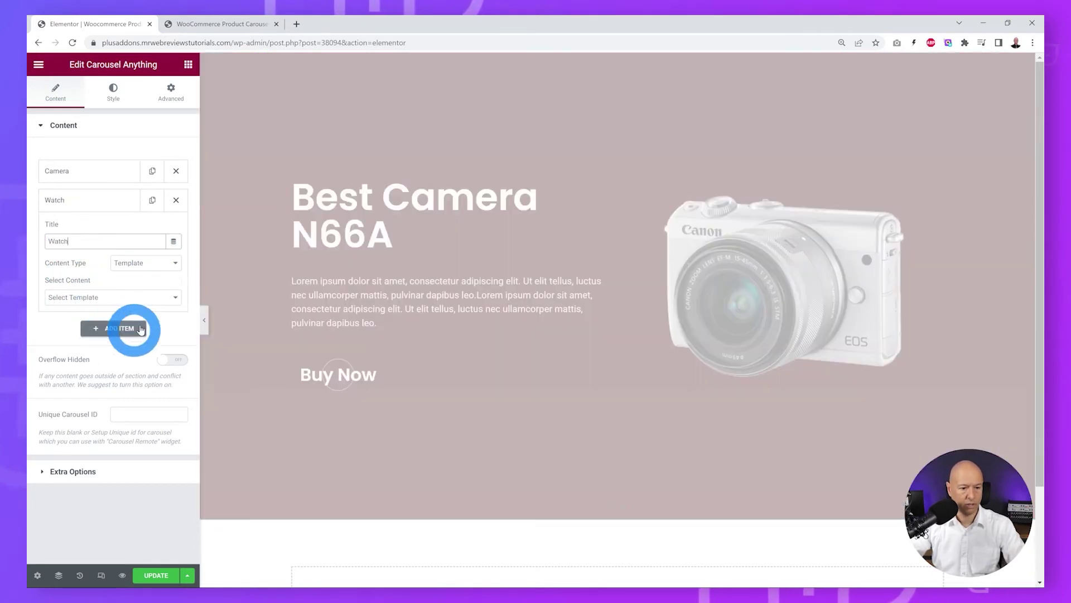
{"action": "left_click", "coordinate": [177, 270]}
{"action": "left_click", "coordinate": [179, 270]}
{"action": "left_click_drag", "start_coordinate": [166, 307], "coordinate": [140, 392]}
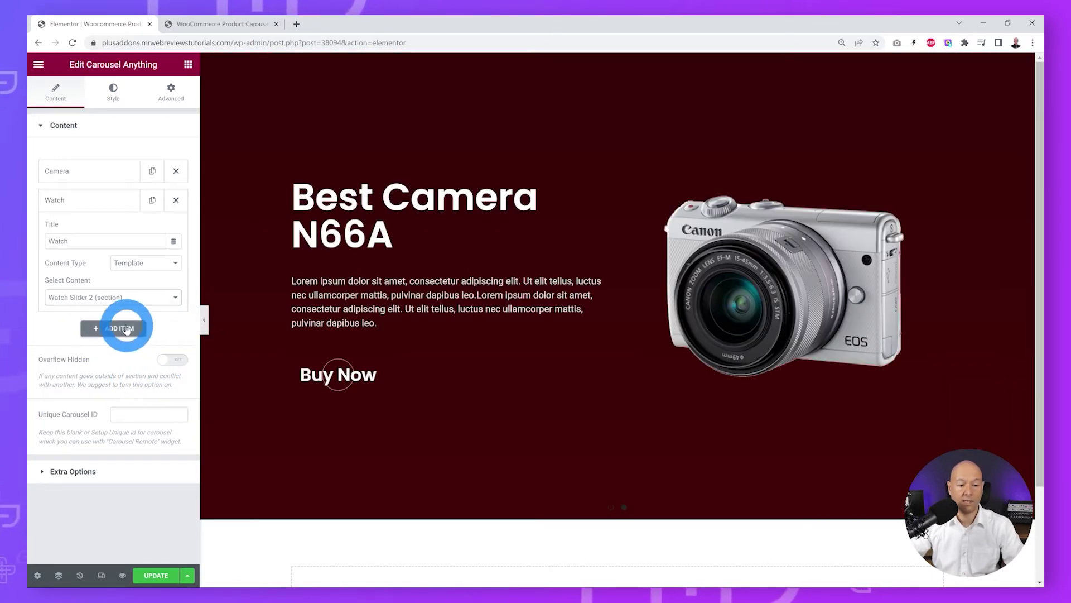
Add a third carousel slide titled "Mobile Phone" with the Phone Slide 3 section template as its content
{"action": "left_click", "coordinate": [125, 330]}
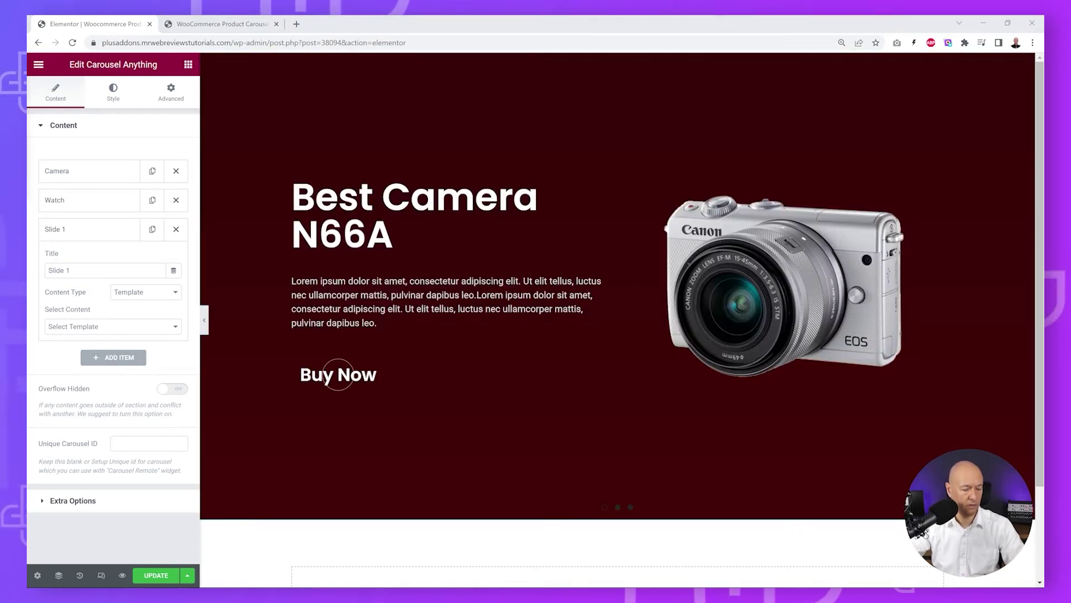
{"action": "double_click", "coordinate": [94, 277]}
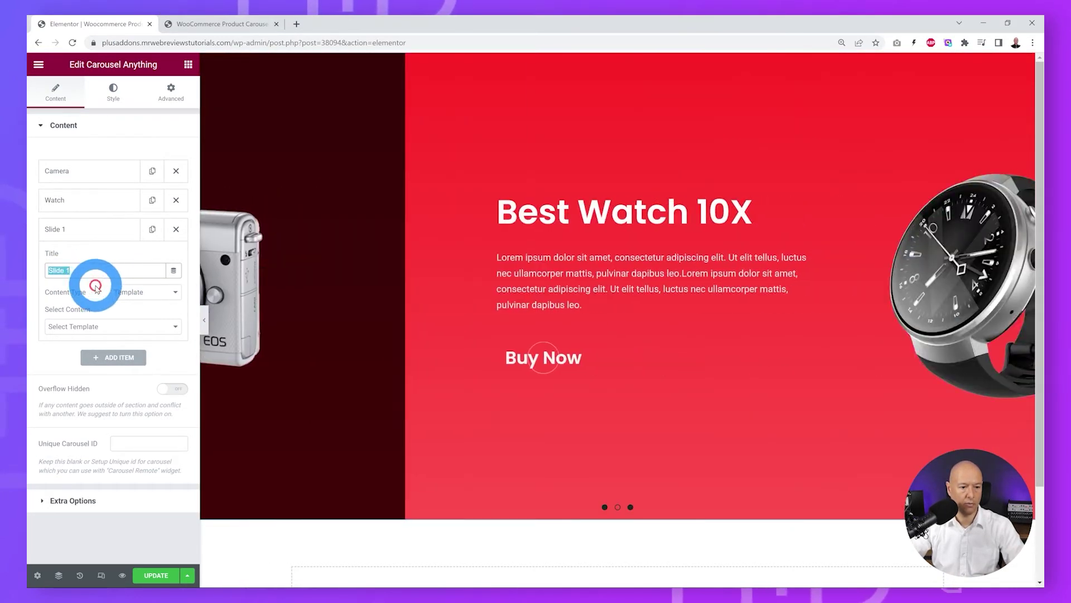
{"action": "type", "text": "Mobile Phone"}
{"action": "left_click", "coordinate": [166, 371]}
{"action": "left_click", "coordinate": [173, 292]}
{"action": "left_click", "coordinate": [173, 293]}
{"action": "left_click", "coordinate": [167, 329]}
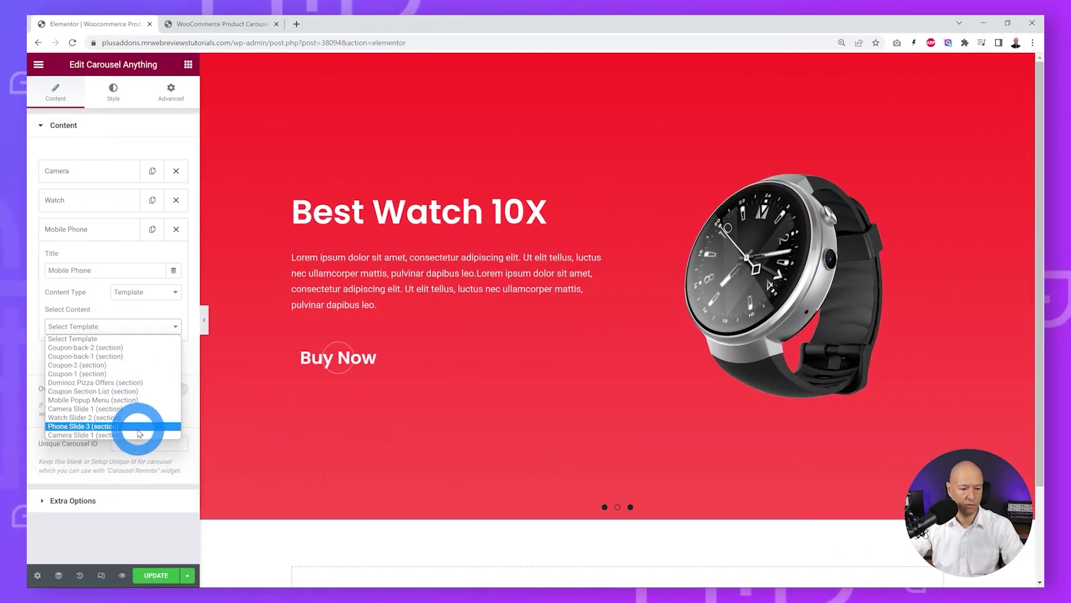
{"action": "left_click", "coordinate": [138, 428]}
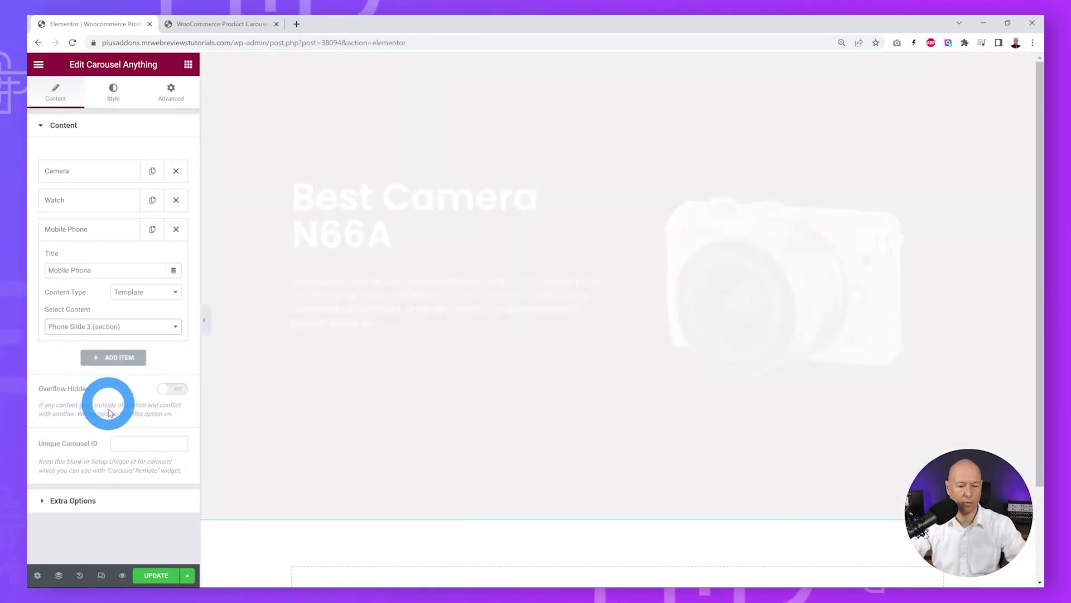
{"action": "left_click", "coordinate": [105, 473]}
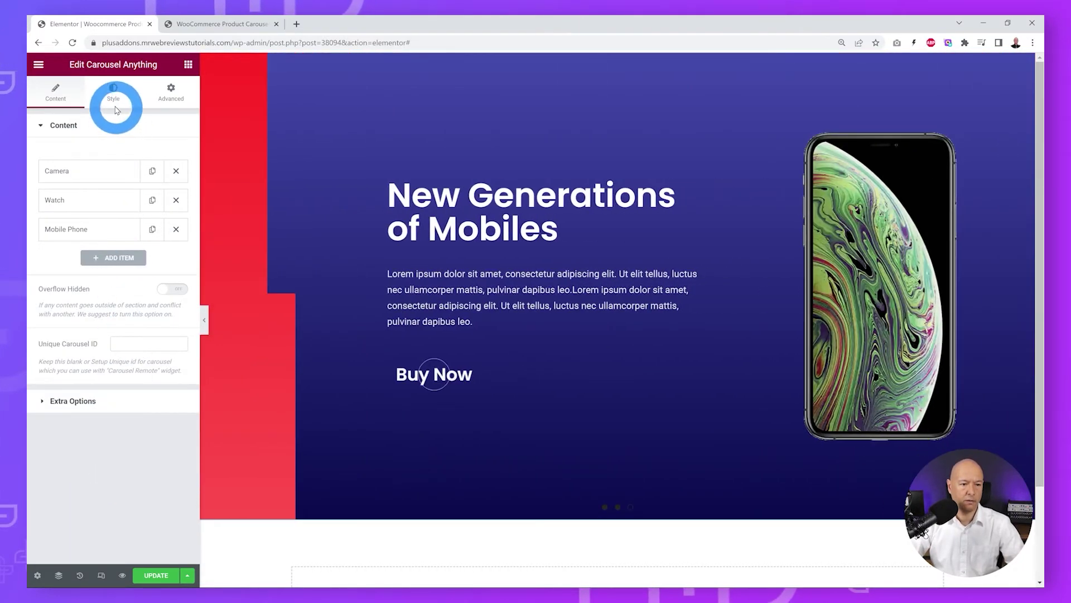
Turn off Autoplay and Show Dots in the carousel's style options
{"action": "left_click", "coordinate": [112, 92]}
{"action": "left_click", "coordinate": [120, 285]}
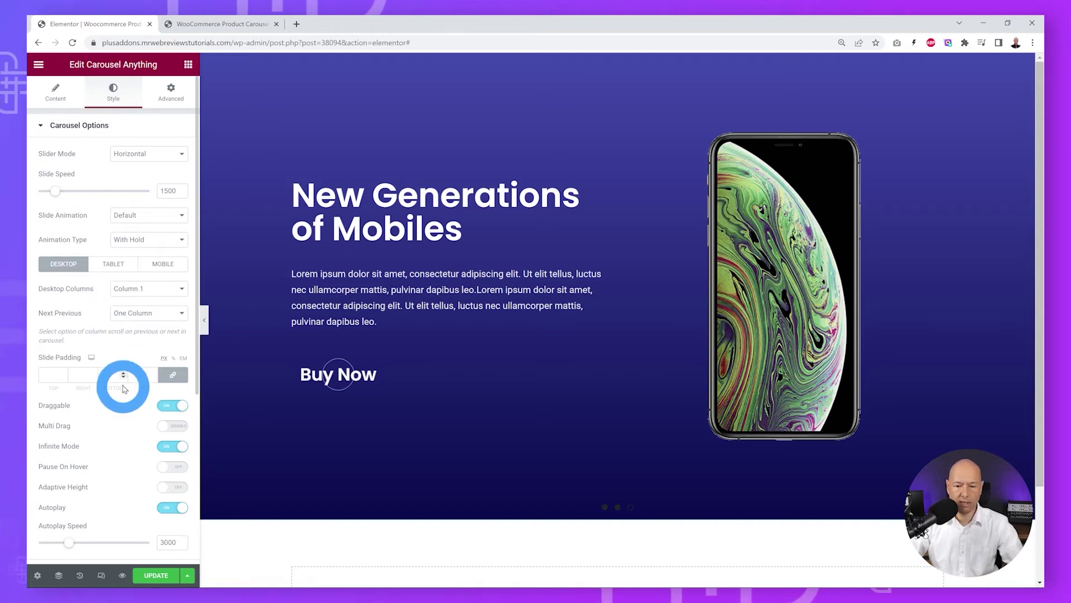
{"action": "left_click", "coordinate": [172, 507]}
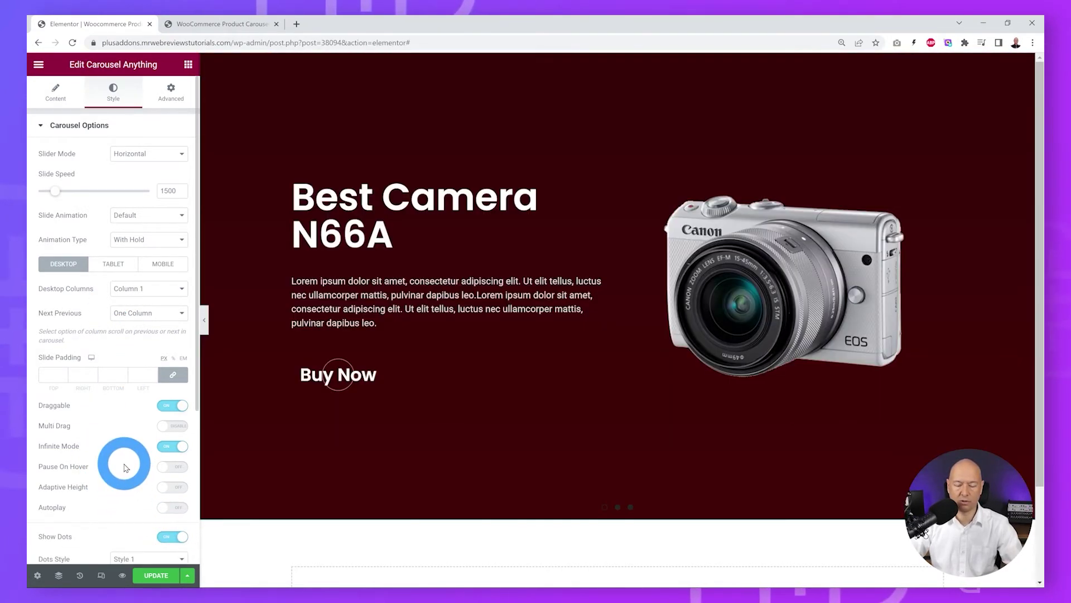
{"action": "scroll", "coordinate": [126, 467], "scroll_direction": "down", "scroll_amount": 4}
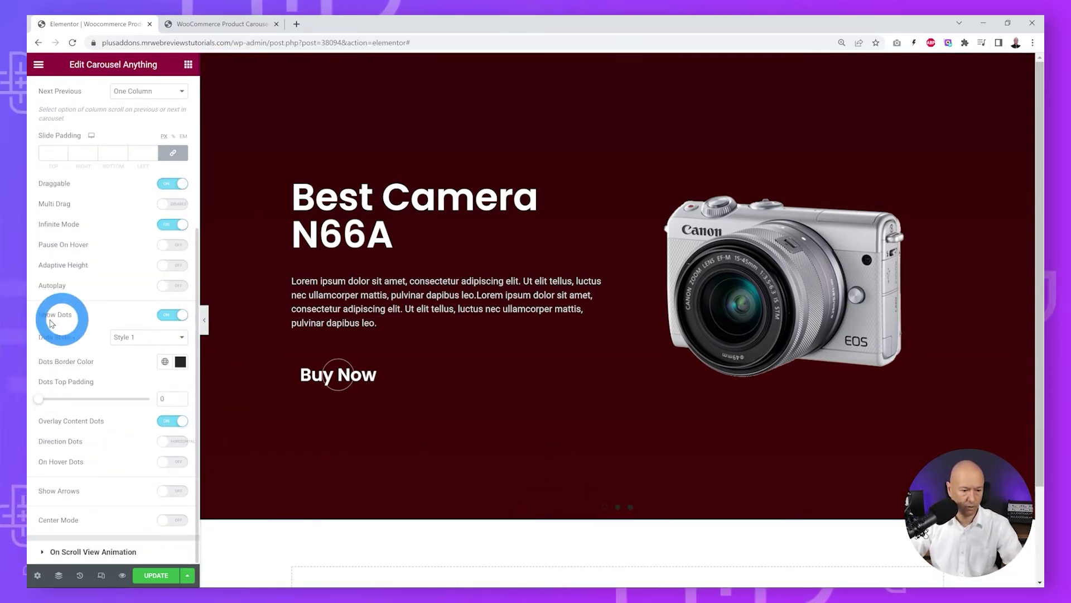
{"action": "left_click", "coordinate": [175, 319]}
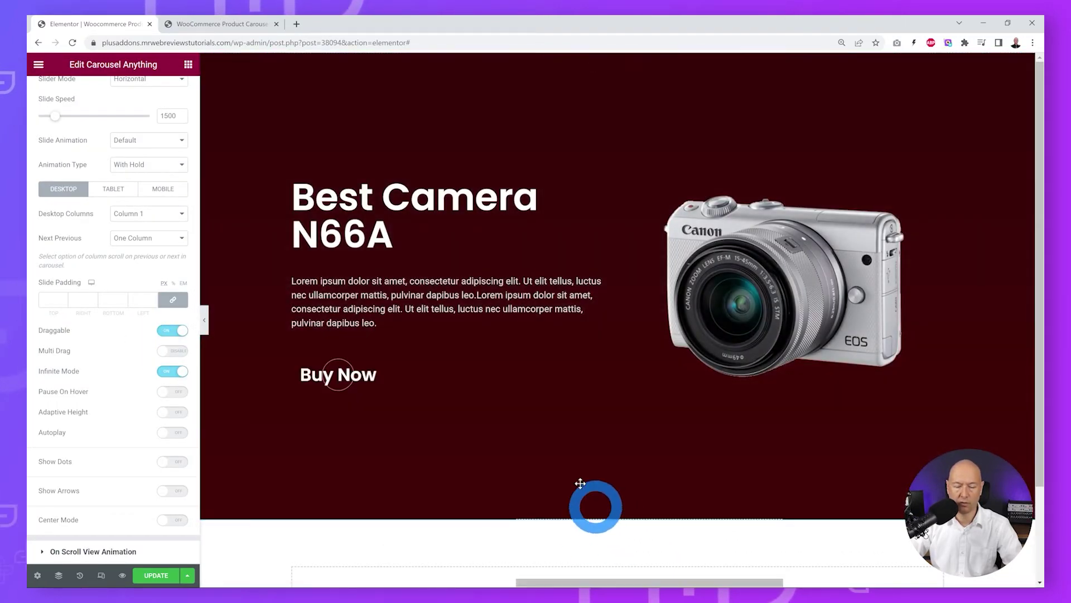
Examine the thumbnail navigation in the finished carousel preview and return to the content settings of the carousel being edited
{"action": "left_click", "coordinate": [239, 26]}
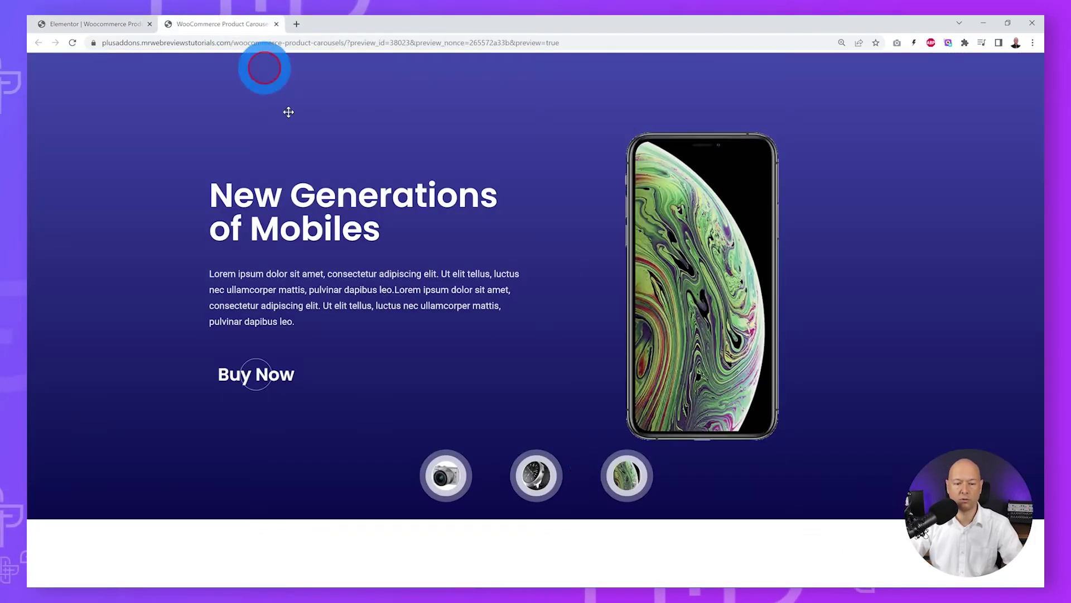
{"action": "left_click_drag", "start_coordinate": [349, 457], "coordinate": [588, 490]}
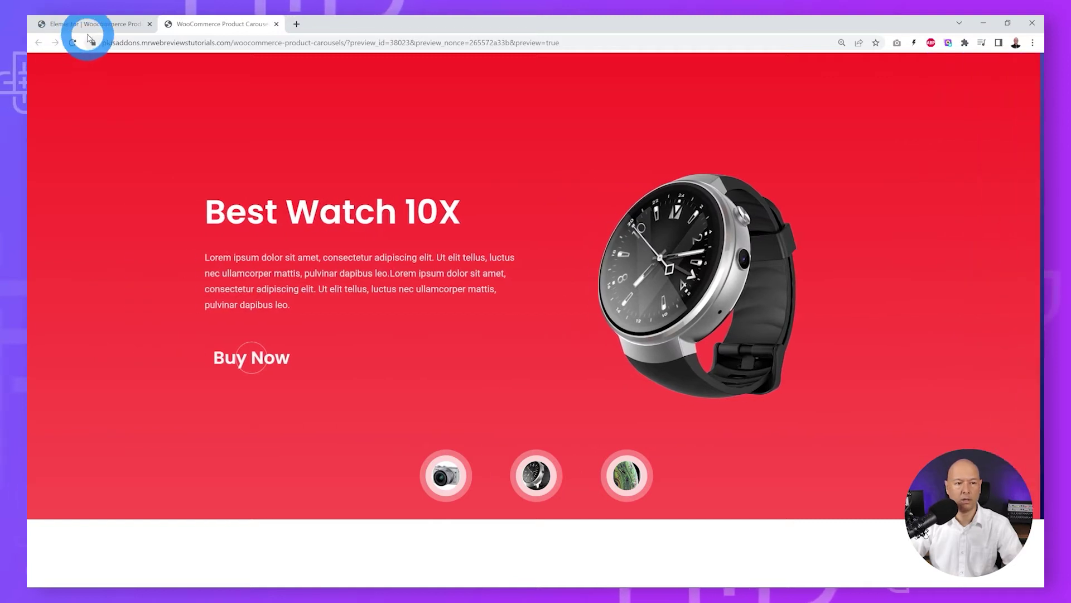
{"action": "left_click", "coordinate": [90, 27]}
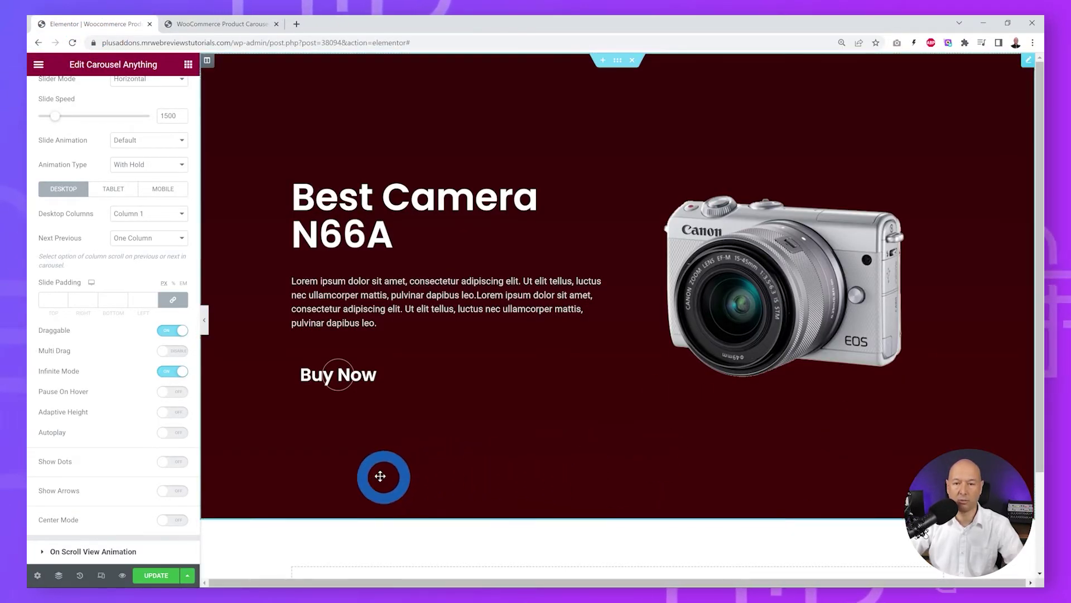
{"action": "scroll", "coordinate": [159, 271], "scroll_direction": "up", "scroll_amount": 5}
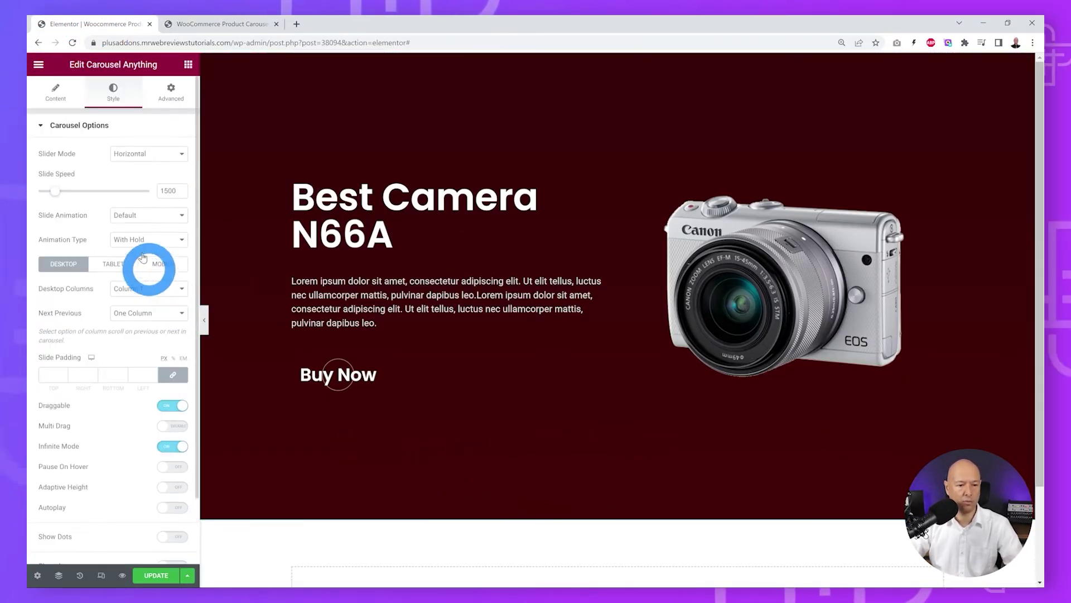
{"action": "left_click", "coordinate": [56, 92]}
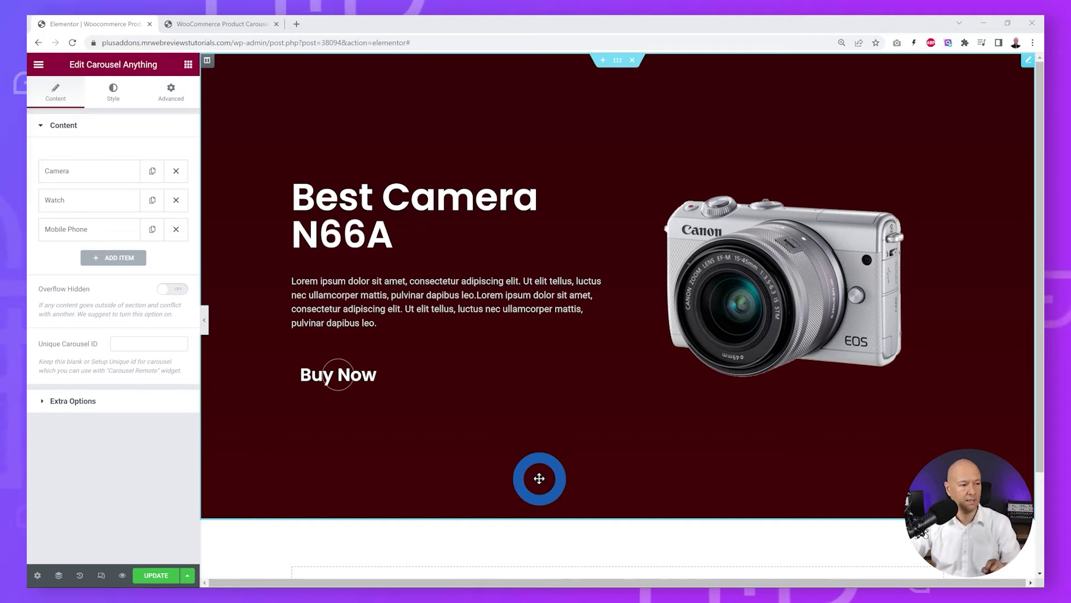
{"action": "left_click", "coordinate": [224, 25]}
{"action": "left_click", "coordinate": [515, 470]}
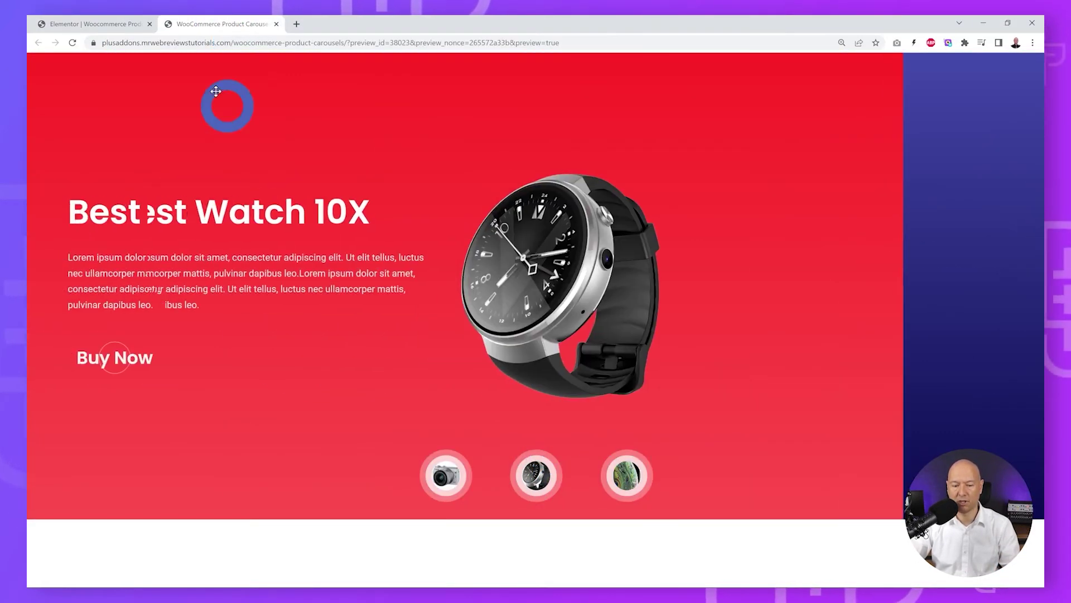
{"action": "left_click", "coordinate": [111, 25]}
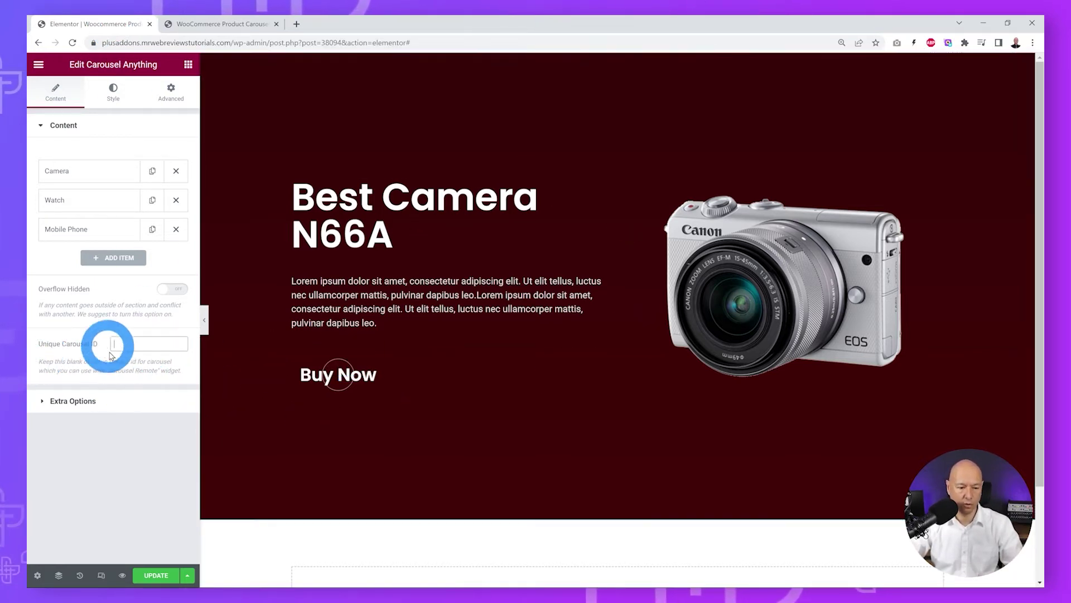
Set the carousel's Unique Carousel ID to "productslider"
{"action": "type", "text": "productslider"}
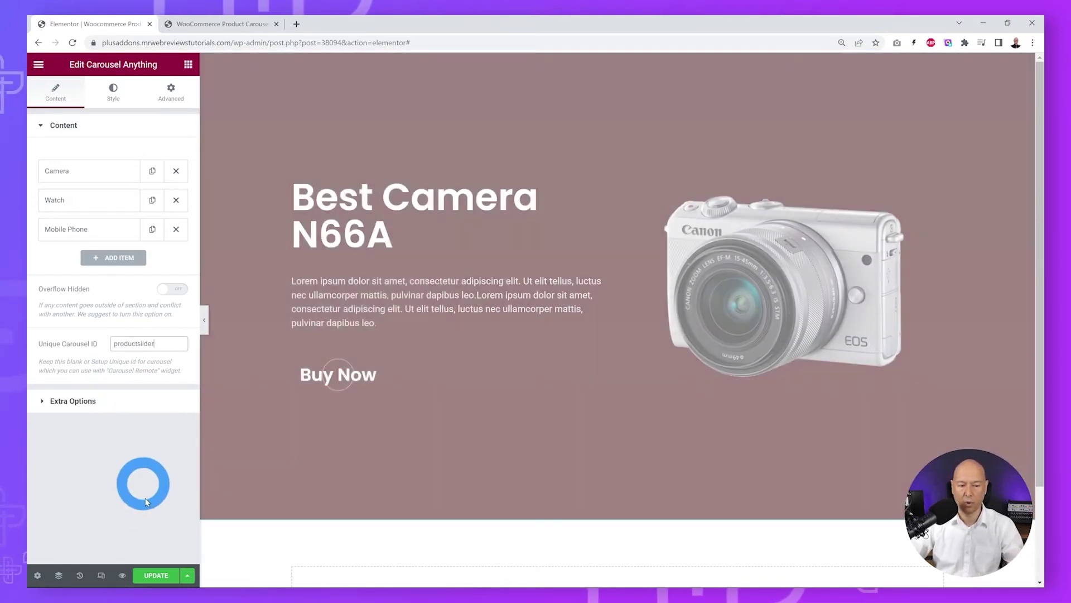
{"action": "left_click", "coordinate": [143, 505]}
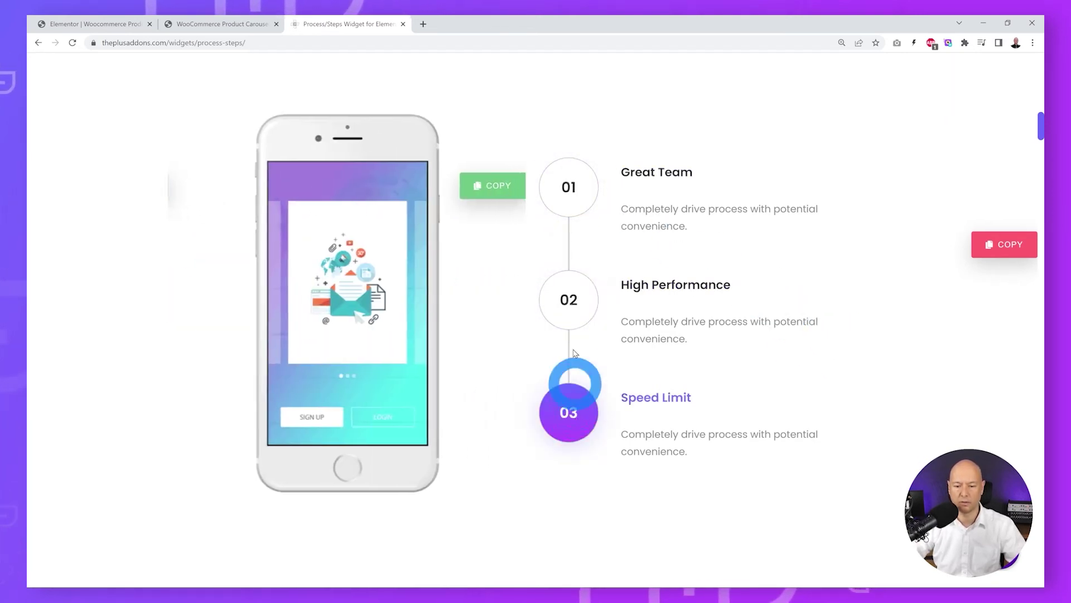
Examine the Process/Steps widget demo layouts and compare them with the thumbnail navigation in the finished carousel preview
{"action": "left_click", "coordinate": [597, 302]}
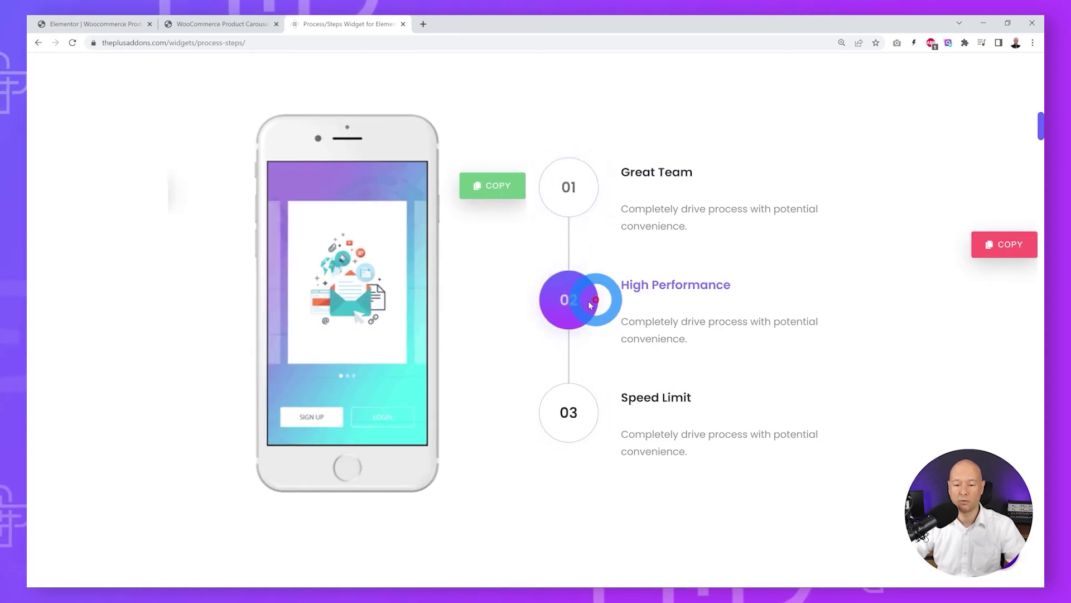
{"action": "scroll", "coordinate": [770, 332], "scroll_direction": "down", "scroll_amount": 8}
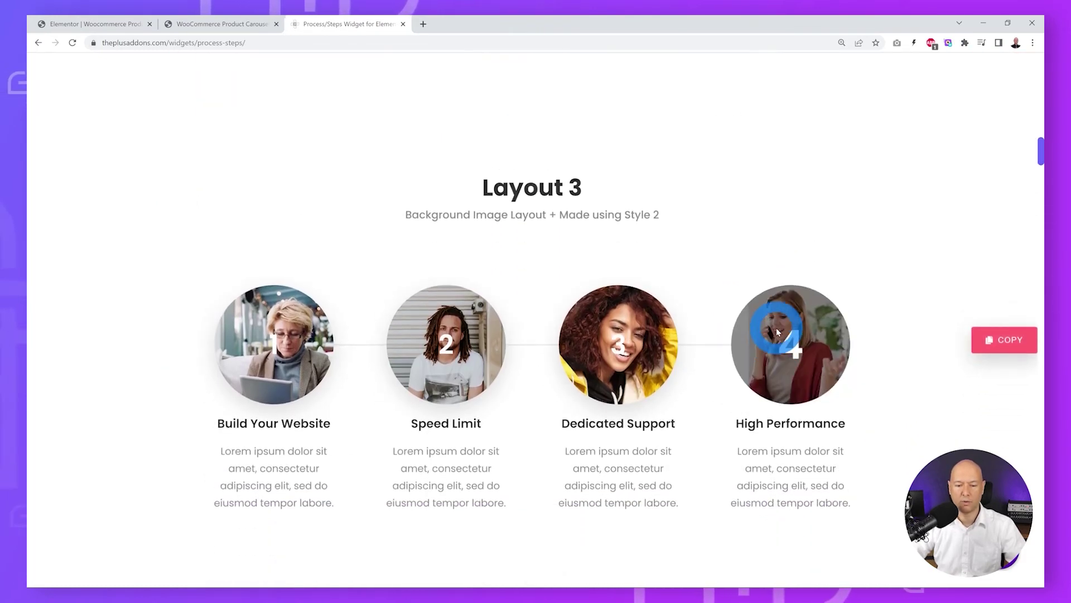
{"action": "scroll", "coordinate": [762, 334], "scroll_direction": "up", "scroll_amount": 6}
{"action": "scroll", "coordinate": [650, 334], "scroll_direction": "down", "scroll_amount": 5}
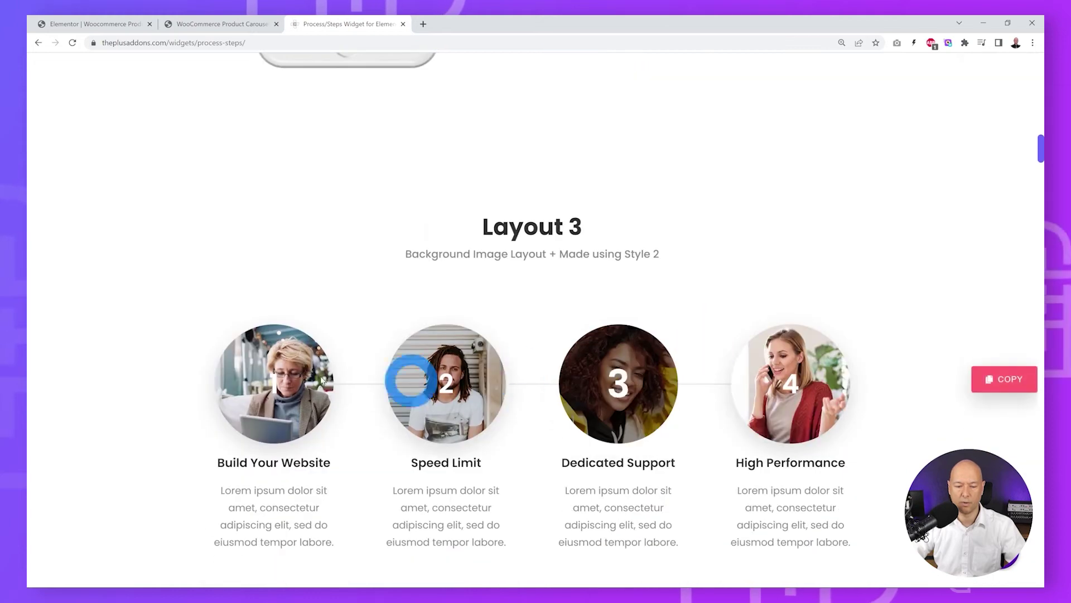
{"action": "left_click", "coordinate": [191, 24]}
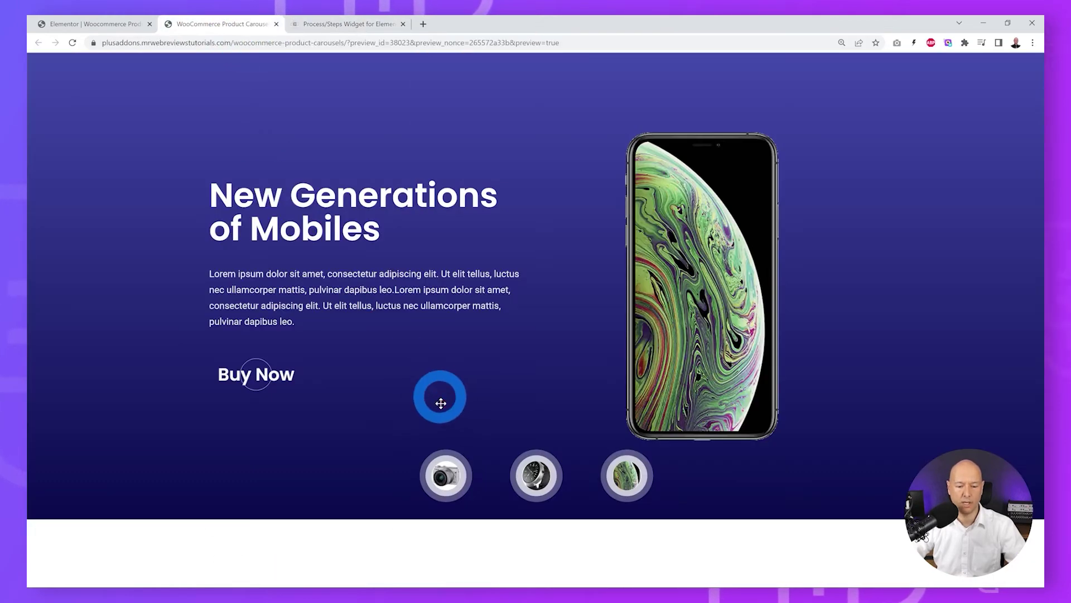
{"action": "left_click", "coordinate": [432, 485]}
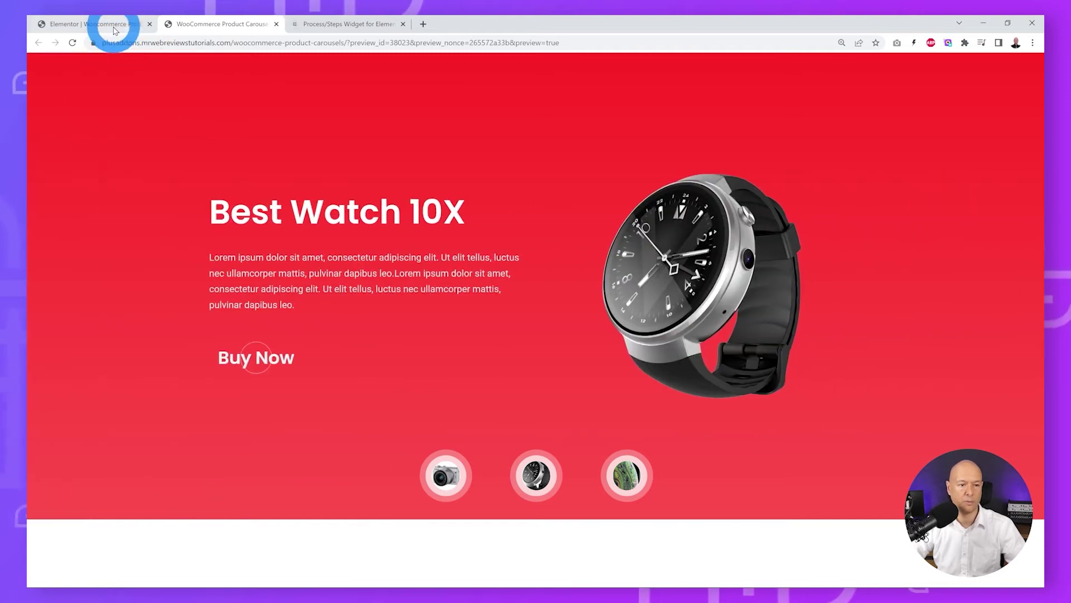
Add a Process/Steps widget to the page below the carousel in the Elementor editor and set its style to Horizontal
{"action": "left_click", "coordinate": [112, 24]}
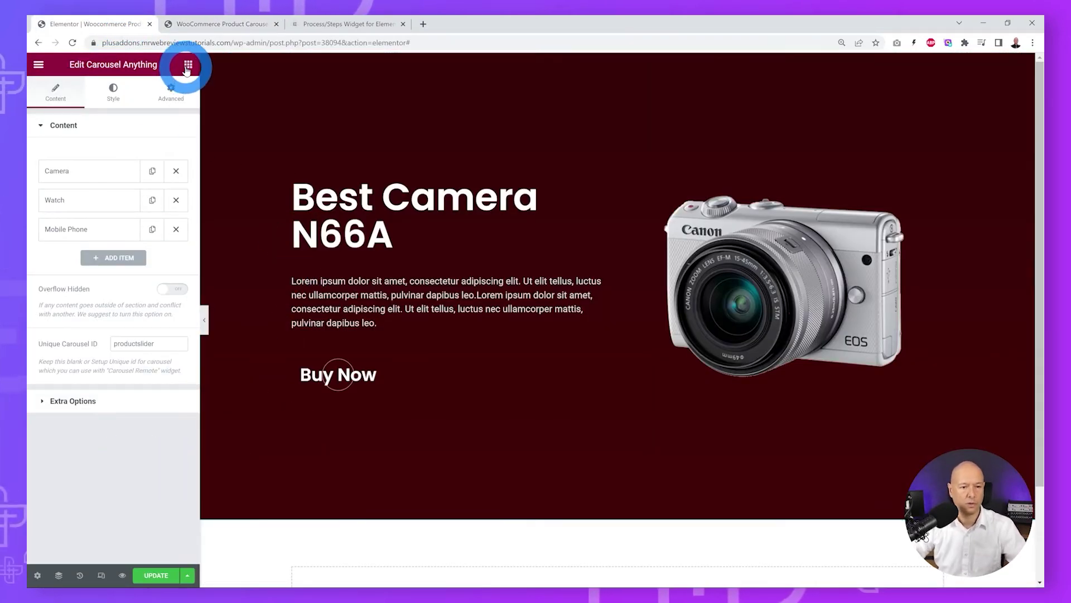
{"action": "left_click", "coordinate": [146, 126]}
{"action": "type", "text": "process"}
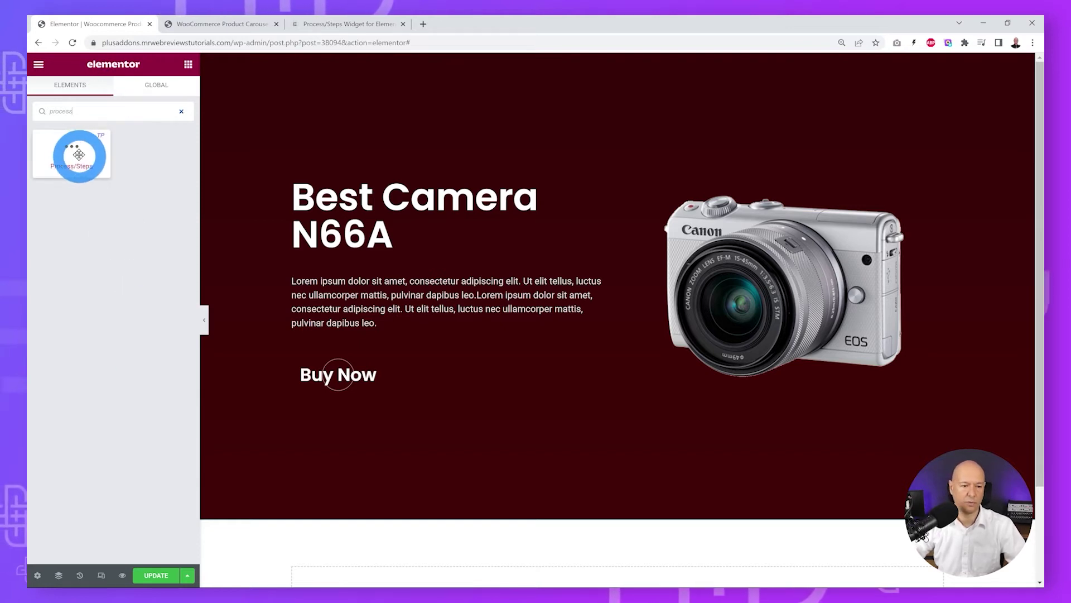
{"action": "left_click_drag", "start_coordinate": [77, 154], "coordinate": [633, 575]}
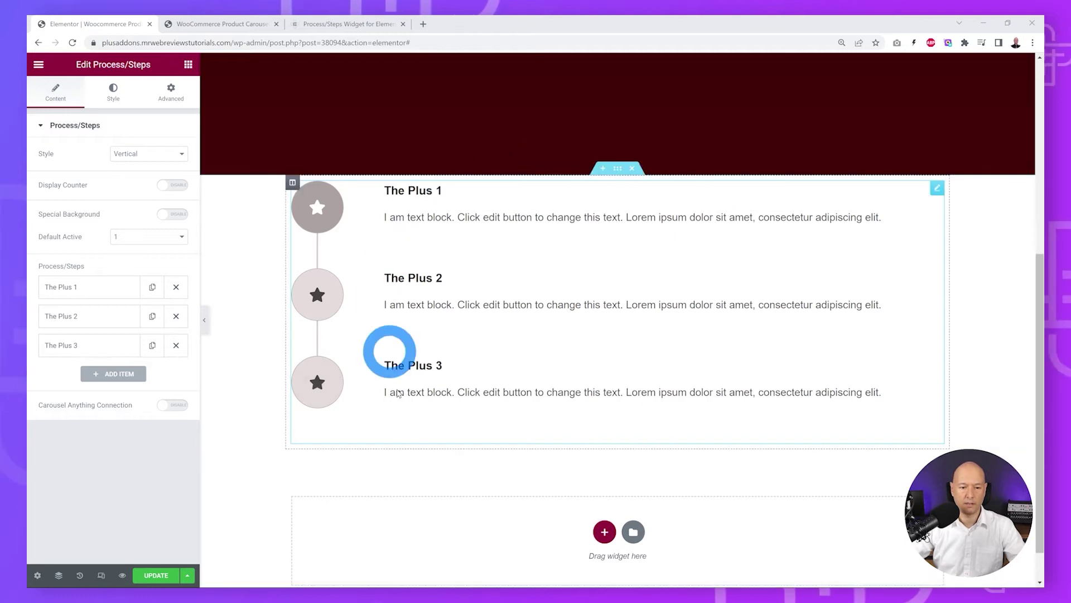
{"action": "left_click", "coordinate": [178, 157]}
{"action": "left_click", "coordinate": [163, 176]}
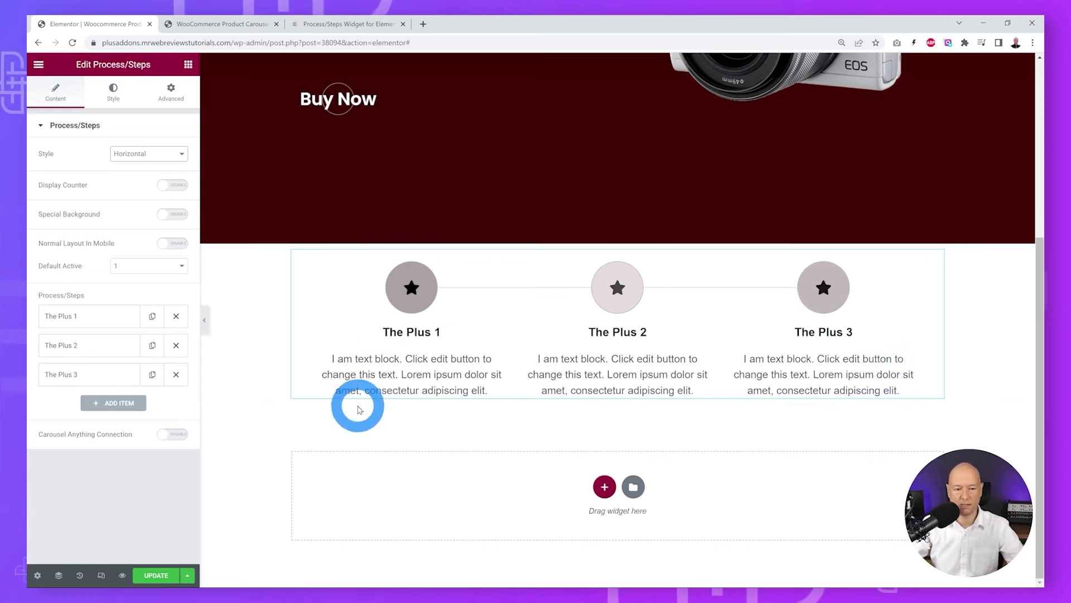
Clear the title and description of the first Process/Steps item, "The Plus 1"
{"action": "left_click", "coordinate": [54, 317]}
{"action": "scroll", "coordinate": [106, 324], "scroll_direction": "down", "scroll_amount": 2}
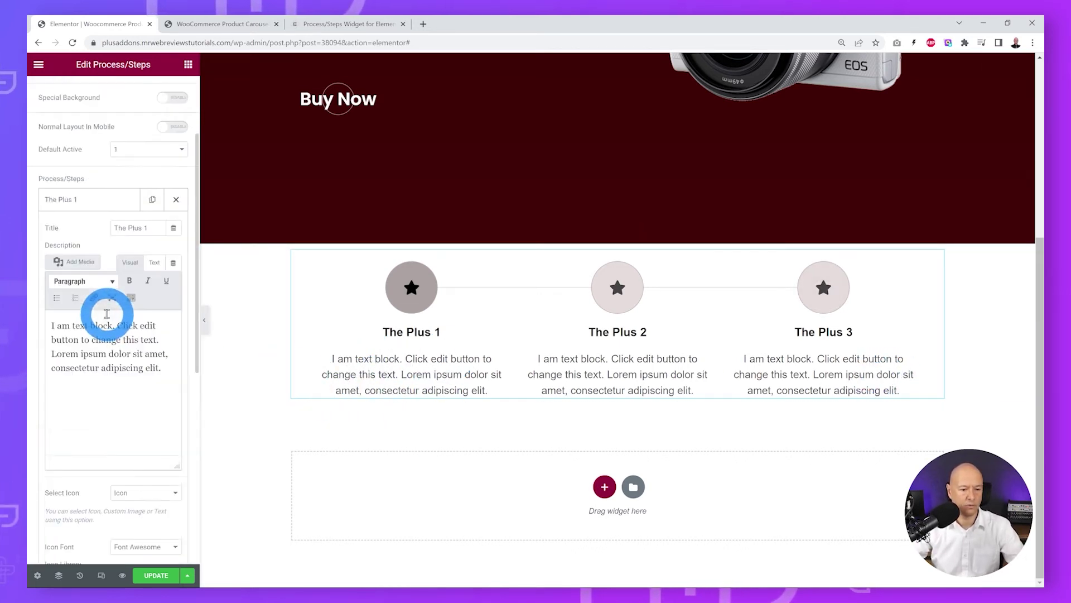
{"action": "key", "text": "BackSpace"}
{"action": "left_click_drag", "start_coordinate": [159, 371], "coordinate": [67, 320]}
{"action": "key", "text": "BackSpace"}
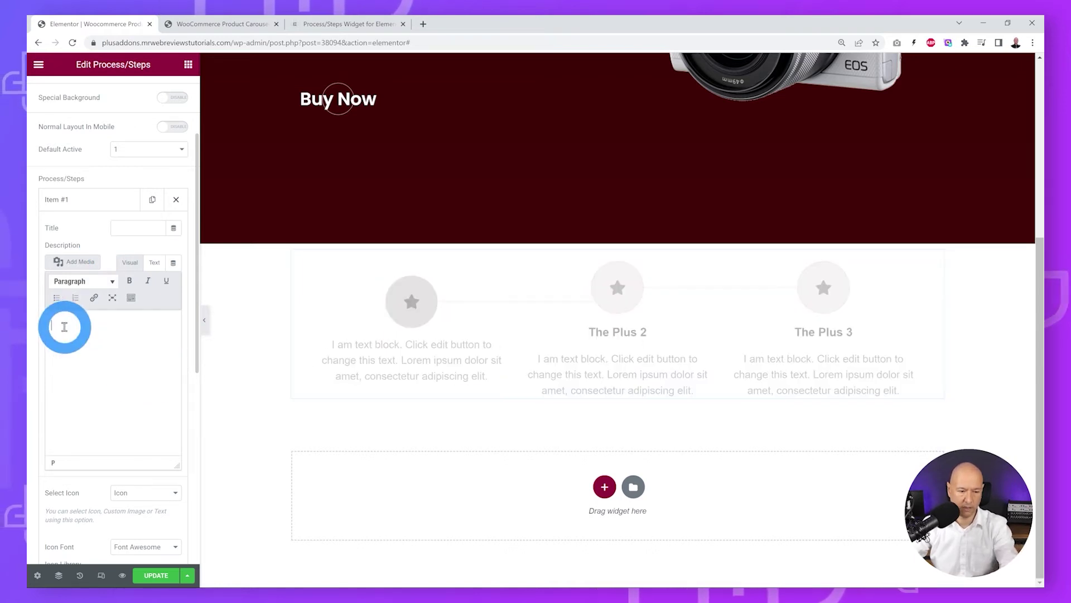
{"action": "left_click", "coordinate": [66, 210]}
Remove the title and description text from the second item, "The Plus 2"
{"action": "left_click", "coordinate": [63, 244]}
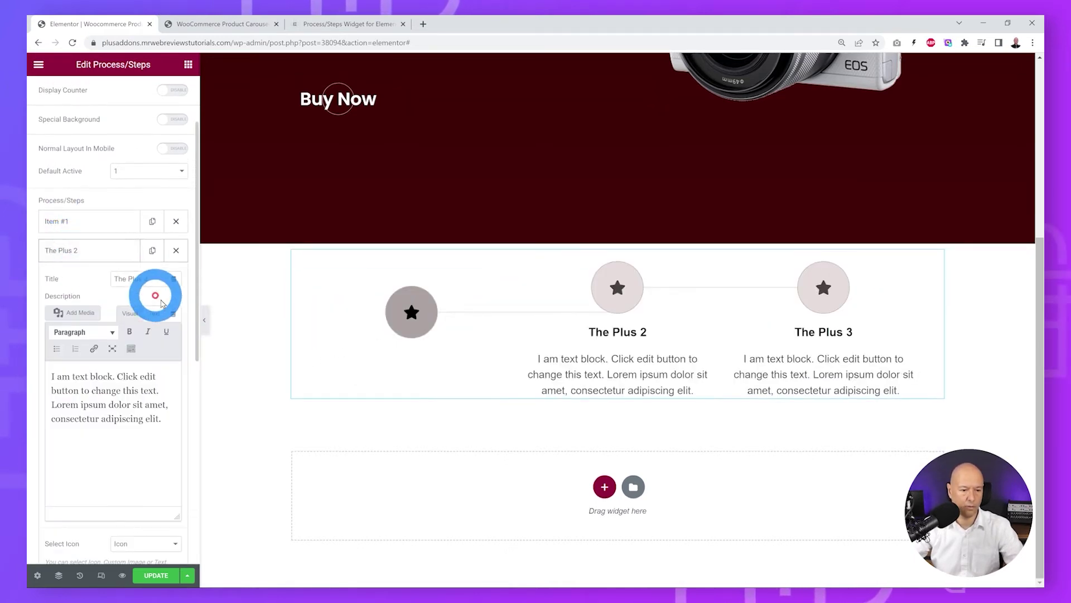
{"action": "triple_click", "coordinate": [158, 280]}
{"action": "key", "text": "BackSpace"}
{"action": "left_click_drag", "start_coordinate": [162, 418], "coordinate": [51, 376]}
{"action": "key", "text": "BackSpace"}
Empty the title and description of the third item, "The Plus 3"
{"action": "left_click", "coordinate": [63, 250]}
{"action": "left_click", "coordinate": [60, 375]}
{"action": "triple_click", "coordinate": [139, 403]}
{"action": "key", "text": "BackSpace"}
{"action": "key", "text": "ctrl+a"}
{"action": "key", "text": "BackSpace"}
{"action": "left_click", "coordinate": [62, 375]}
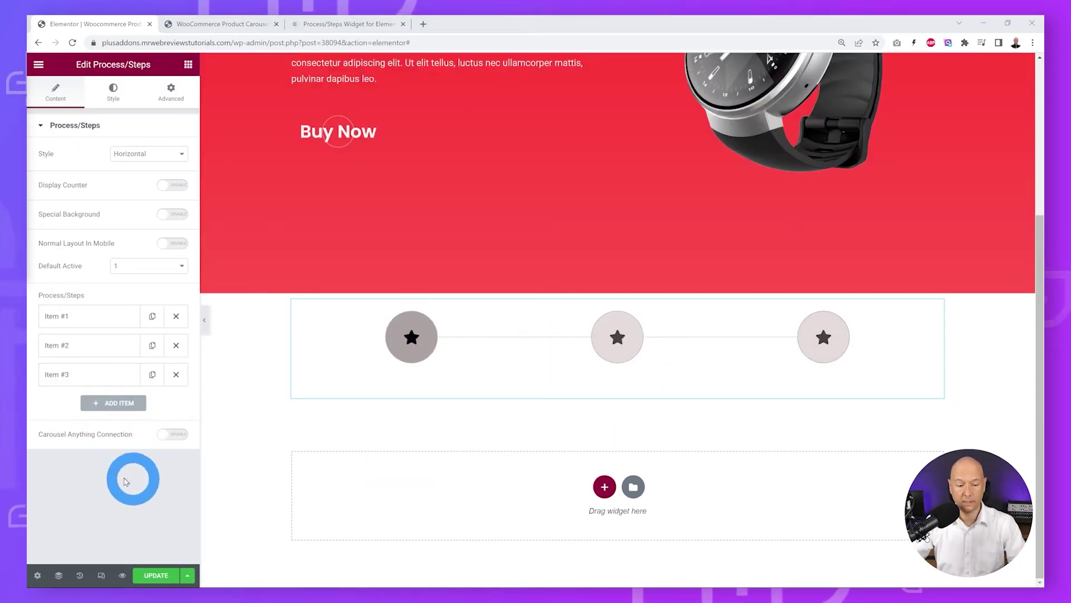
Enable Carousel Anything Connection on the steps widget with carousel ID "productslider" and Effect on set to Hover
{"action": "left_click", "coordinate": [176, 440]}
{"action": "left_click", "coordinate": [149, 456]}
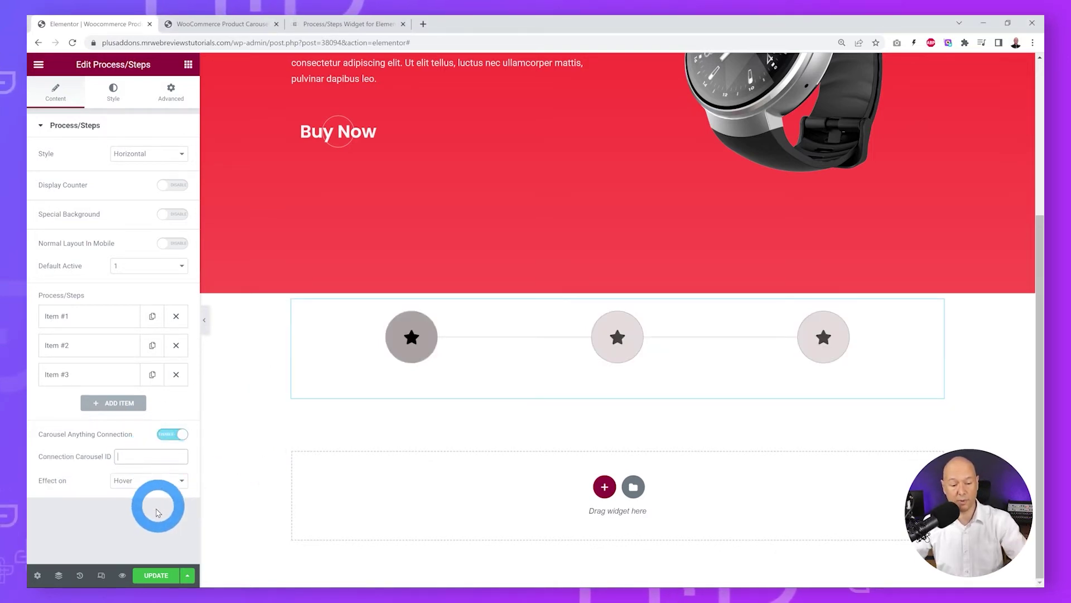
{"action": "type", "text": "productslider"}
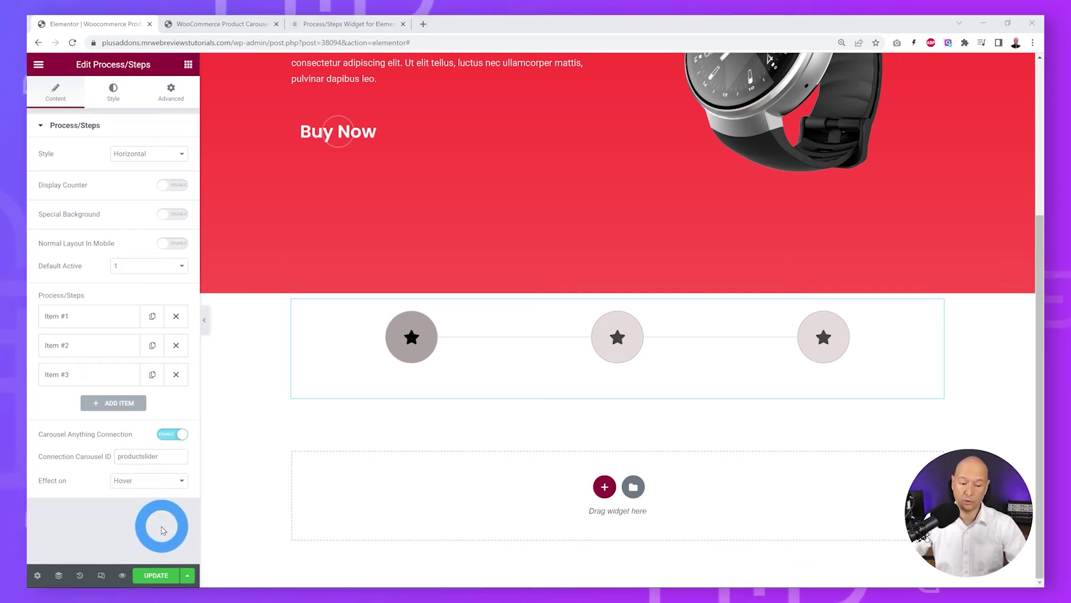
{"action": "left_click", "coordinate": [167, 482]}
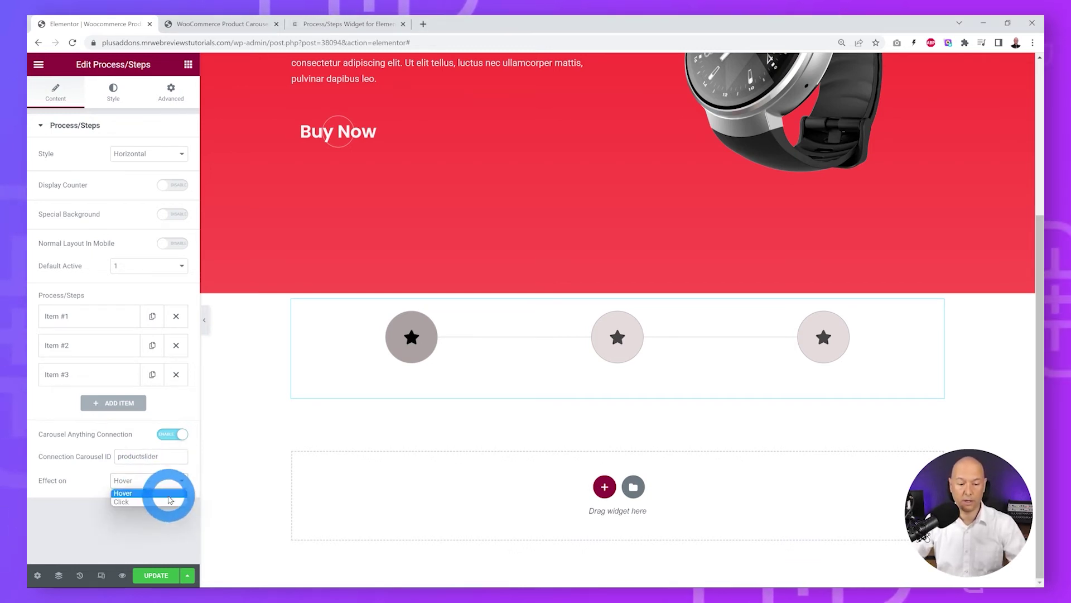
{"action": "left_click", "coordinate": [169, 494]}
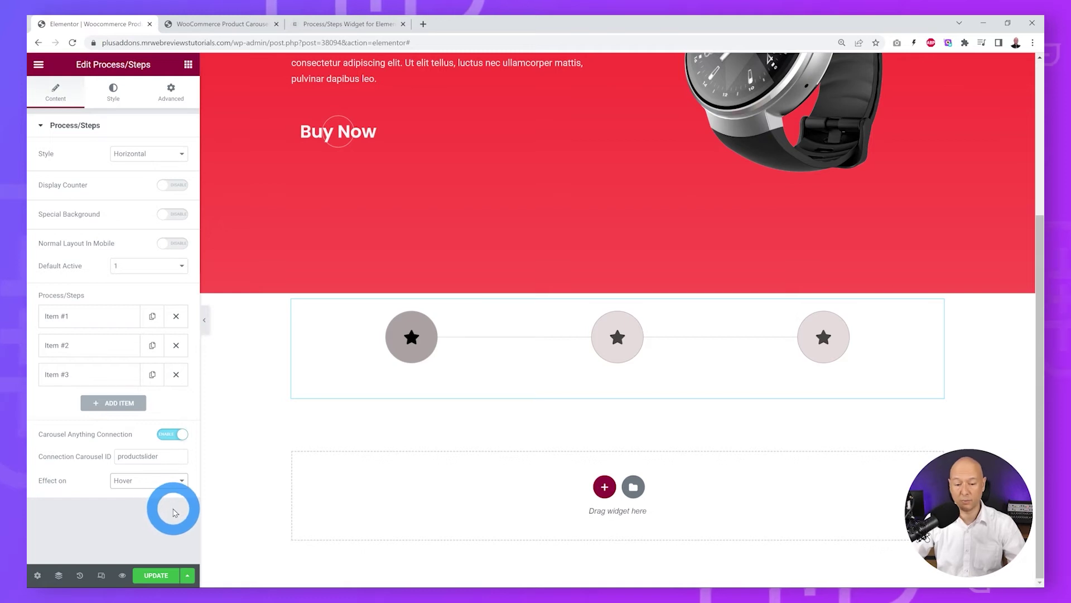
Test the link between the step icons and the carousel slides by pointing at the first and third icons
{"action": "mouse_move", "coordinate": [418, 347]}
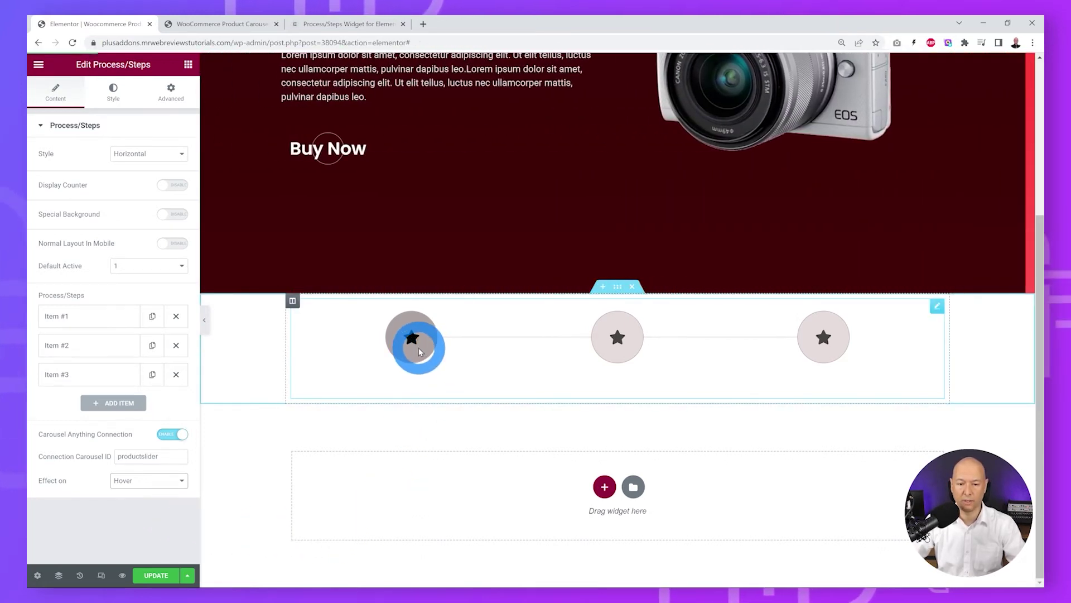
{"action": "mouse_move", "coordinate": [824, 346]}
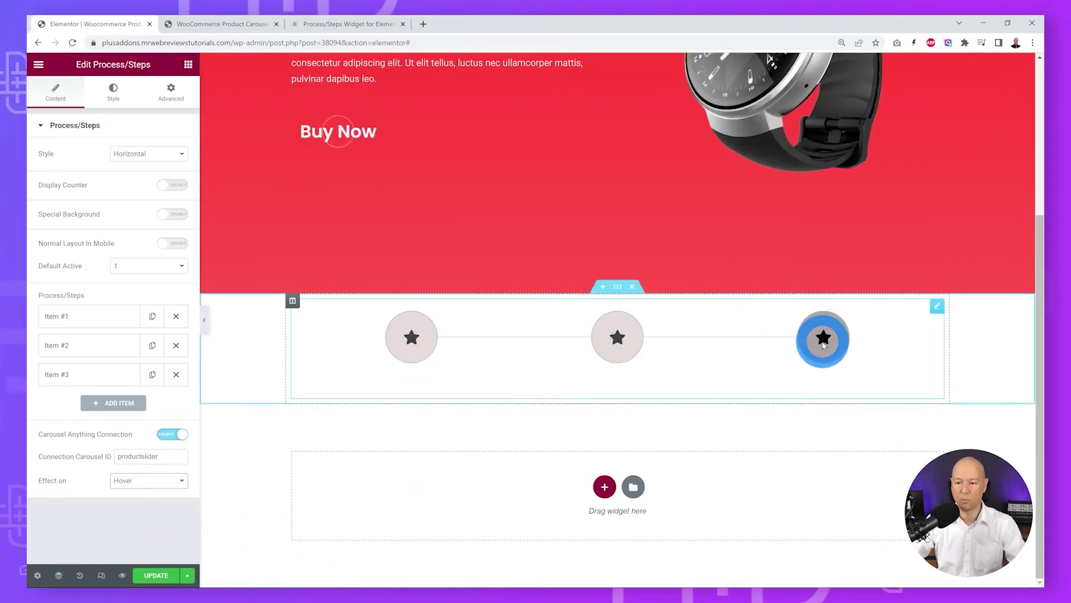
{"action": "scroll", "coordinate": [824, 368], "scroll_direction": "up", "scroll_amount": 3}
{"action": "scroll", "coordinate": [824, 371], "scroll_direction": "down", "scroll_amount": 1}
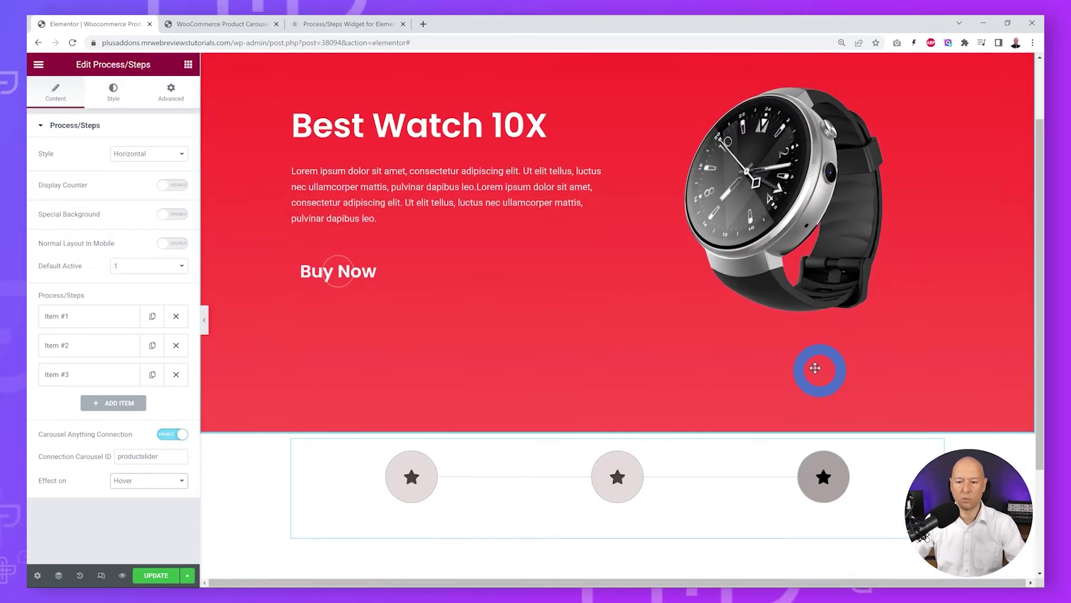
{"action": "mouse_move", "coordinate": [421, 449]}
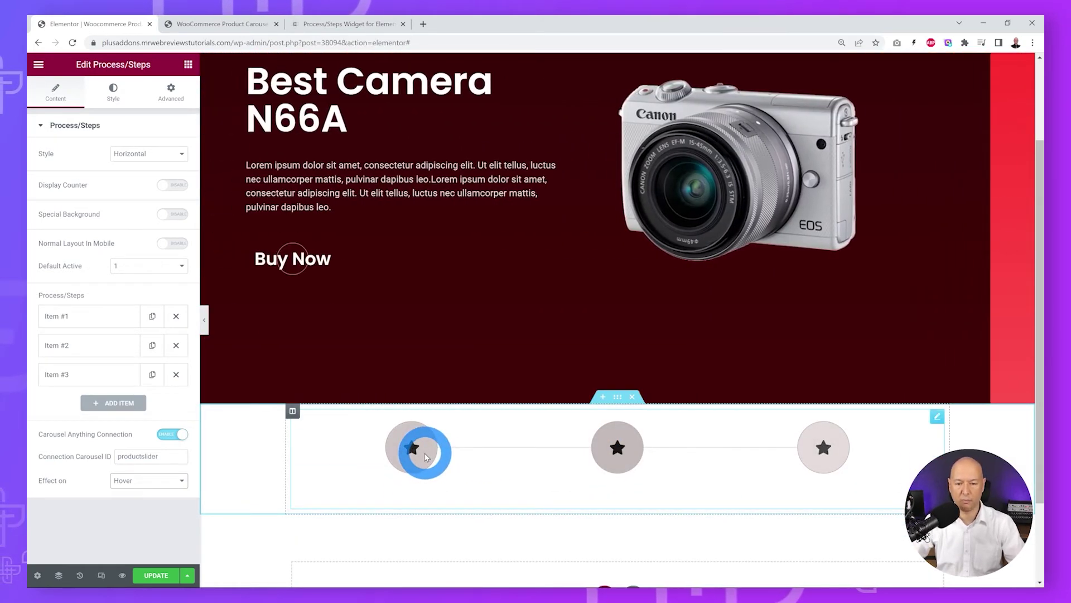
{"action": "mouse_move", "coordinate": [823, 457]}
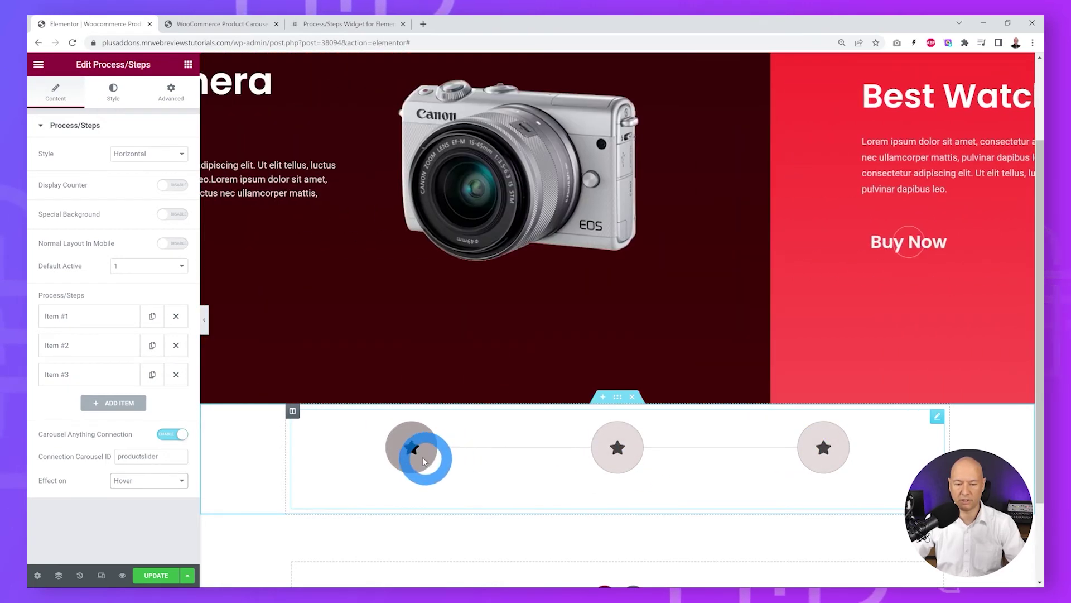
Change the first step item's icon type to Image and insert Camera.png from the media library
{"action": "left_click", "coordinate": [71, 318]}
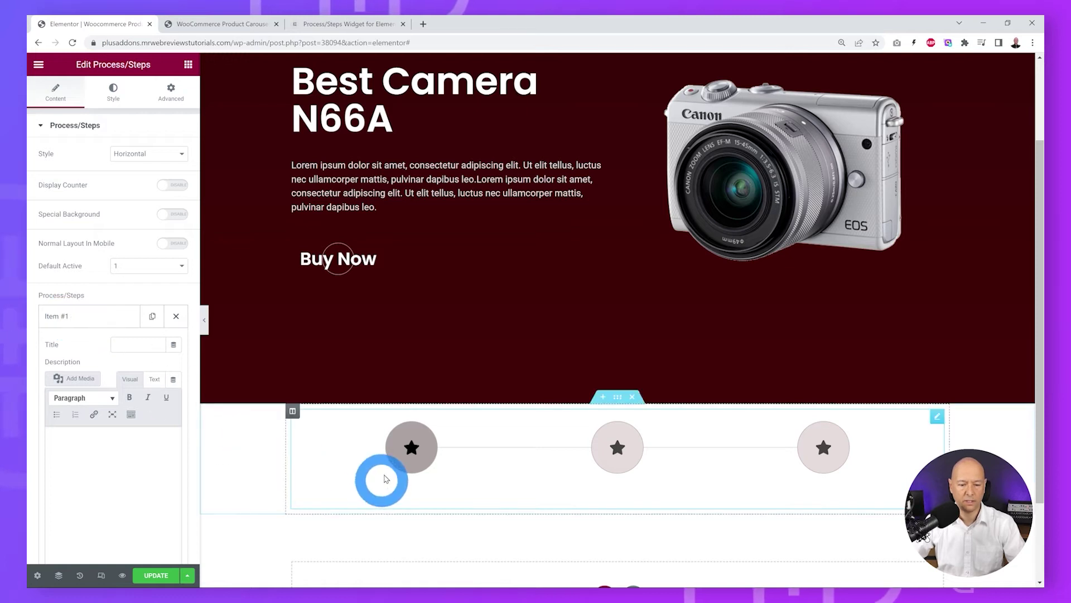
{"action": "scroll", "coordinate": [162, 422], "scroll_direction": "down", "scroll_amount": 2}
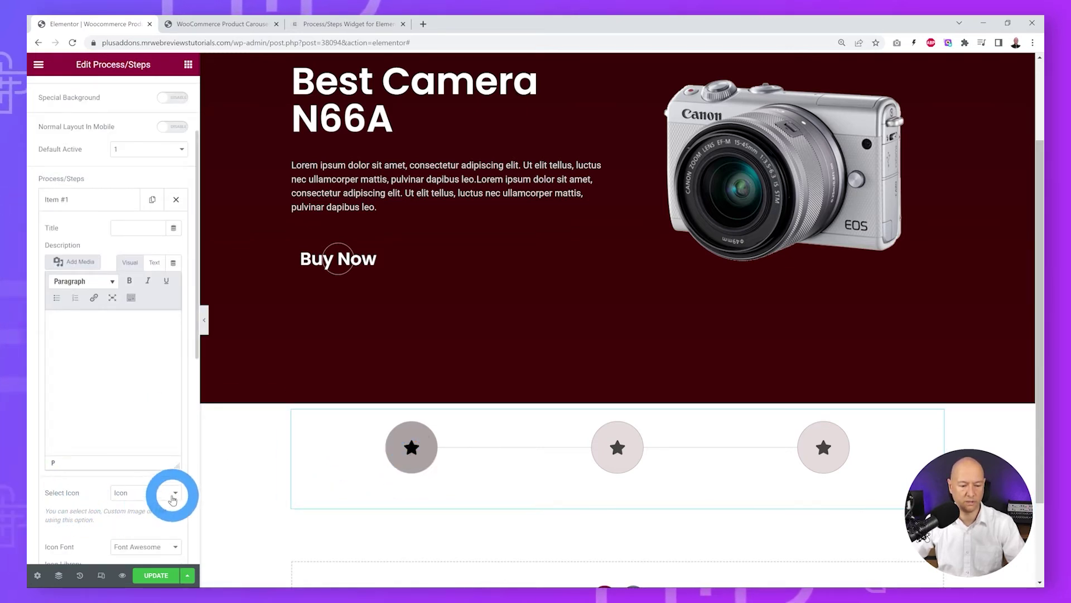
{"action": "left_click", "coordinate": [151, 525]}
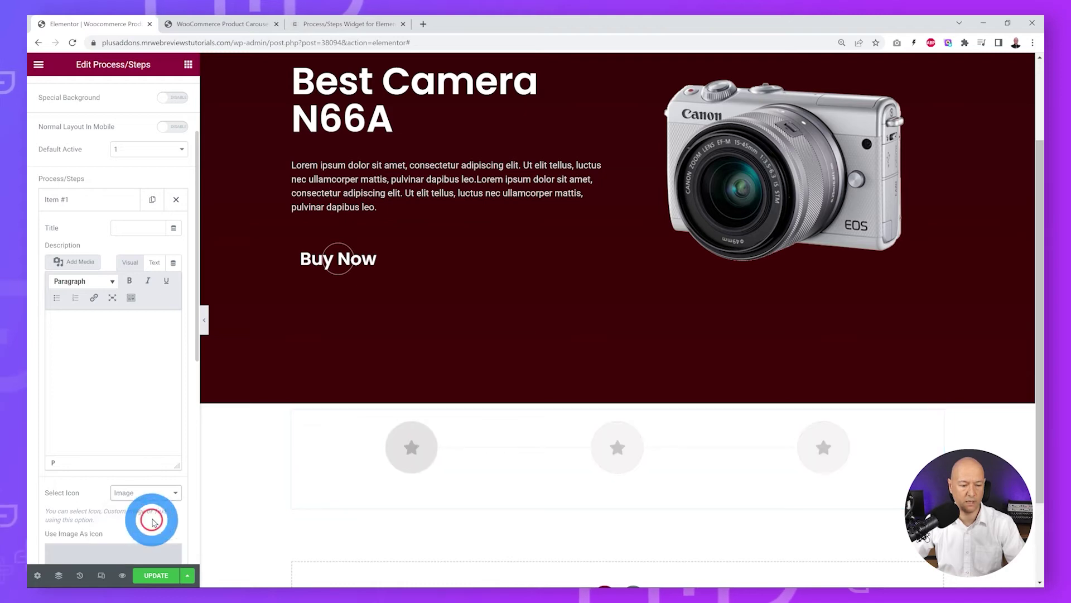
{"action": "scroll", "coordinate": [162, 502], "scroll_direction": "down", "scroll_amount": 6}
{"action": "left_click", "coordinate": [111, 208]}
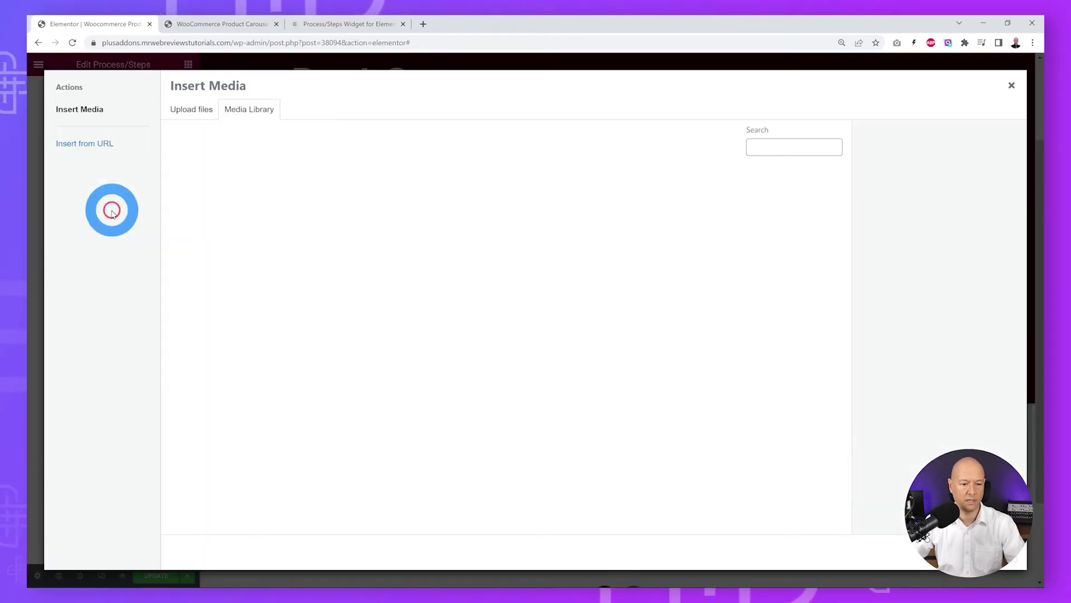
{"action": "left_click", "coordinate": [626, 209]}
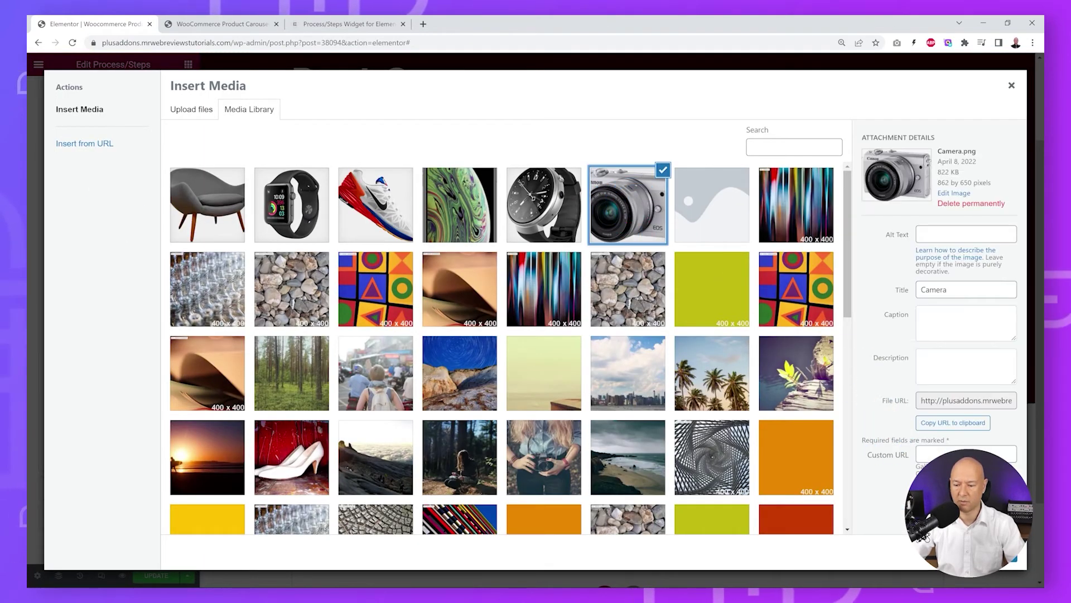
{"action": "left_click", "coordinate": [991, 552]}
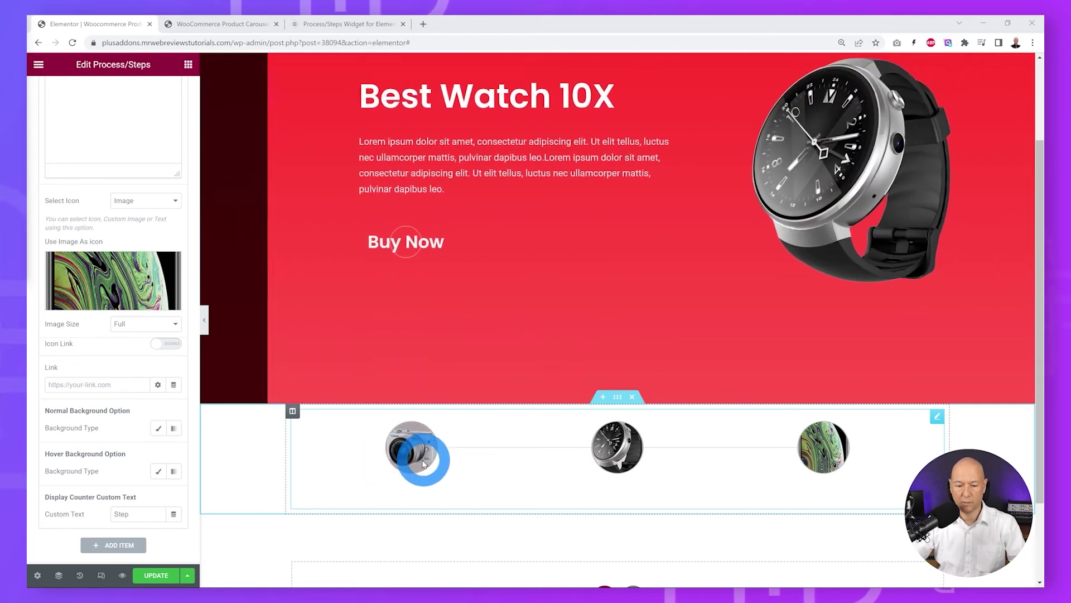
Unlink the Process/Steps widget's margin values in its advanced layout settings and set the top margin to 150 px
{"action": "left_click_drag", "start_coordinate": [419, 419], "coordinate": [428, 350]}
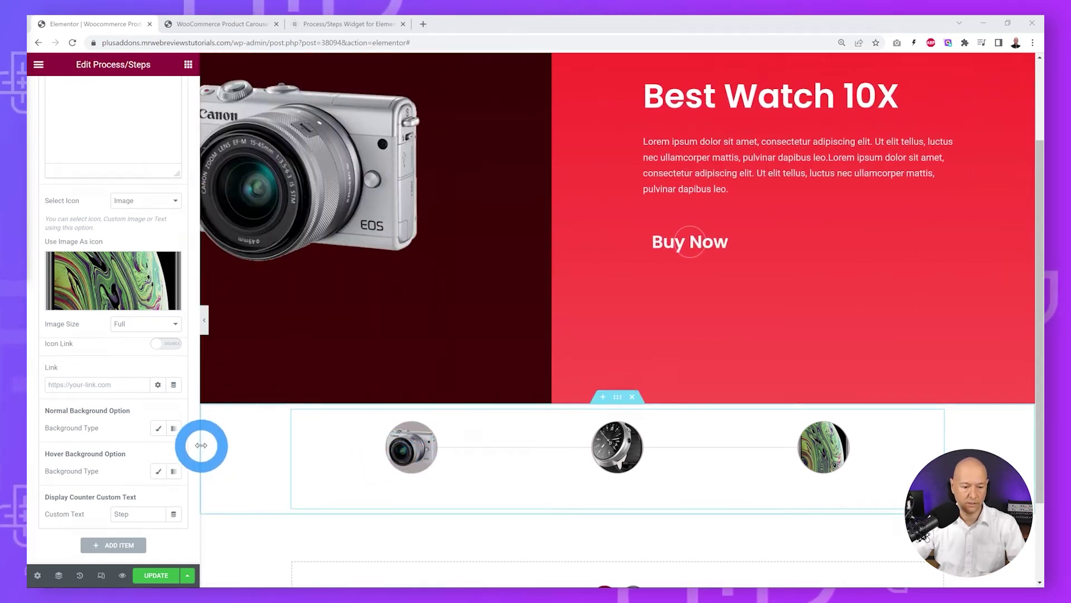
{"action": "left_click_drag", "start_coordinate": [196, 454], "coordinate": [172, 93]}
{"action": "left_click", "coordinate": [172, 93]}
{"action": "left_click", "coordinate": [55, 126]}
{"action": "left_click", "coordinate": [66, 162]}
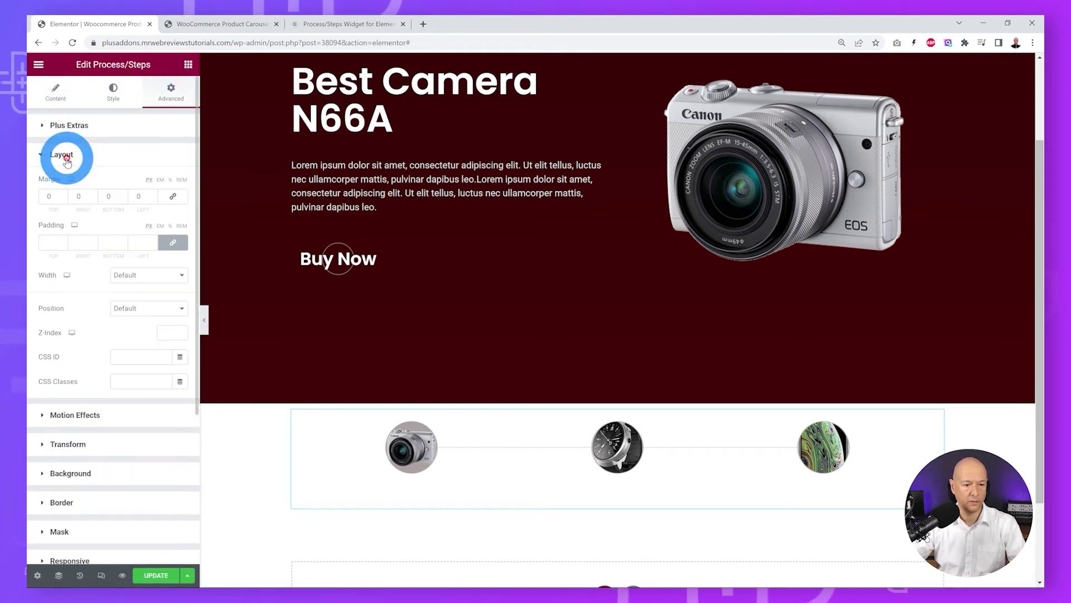
{"action": "left_click", "coordinate": [183, 202]}
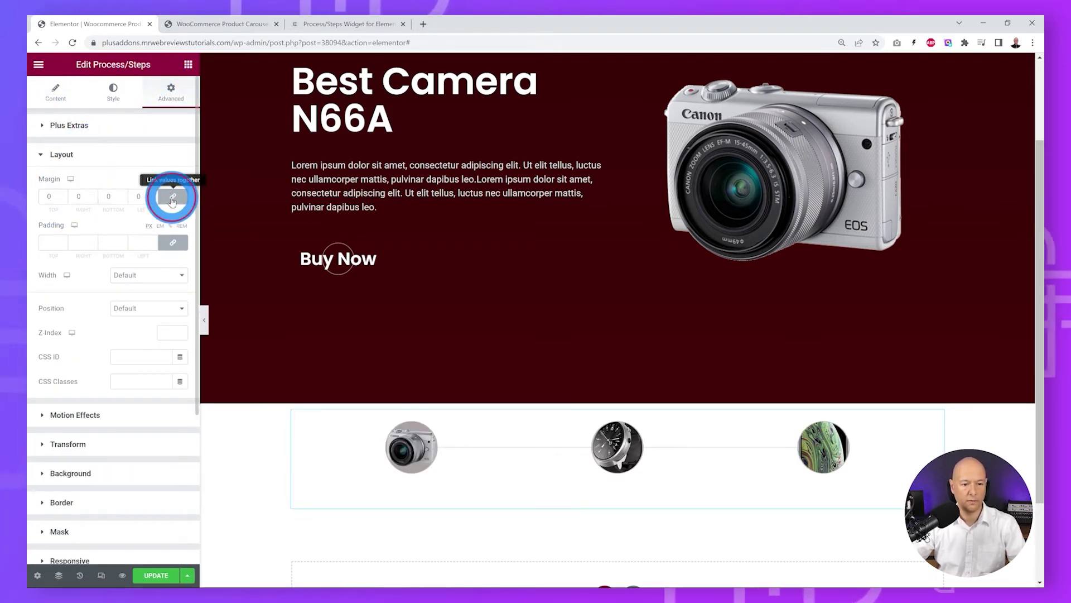
{"action": "left_click", "coordinate": [53, 197]}
{"action": "left_click", "coordinate": [83, 333]}
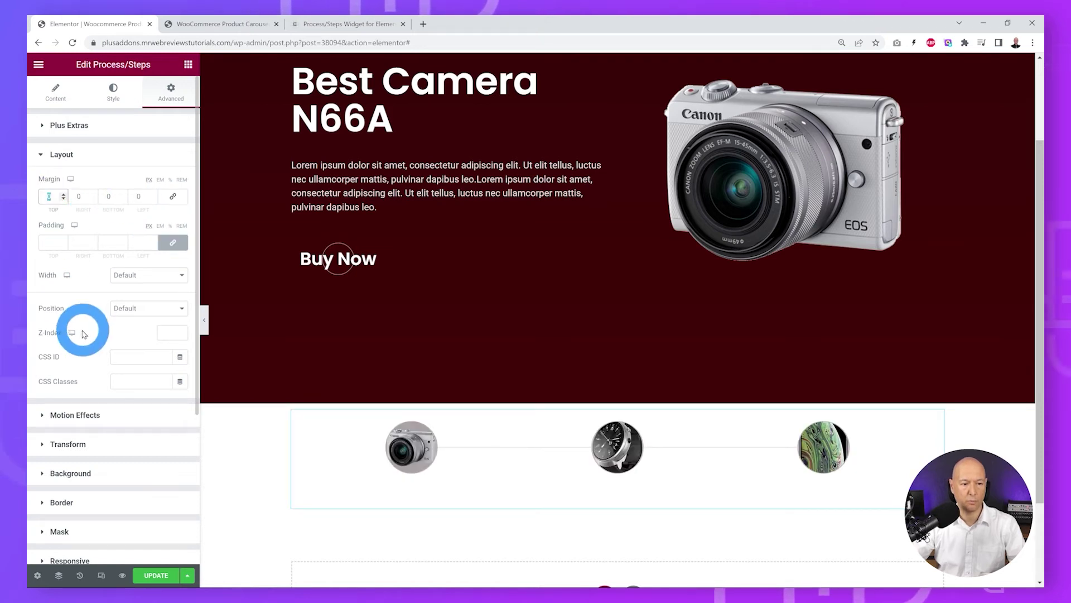
{"action": "type", "text": "150"}
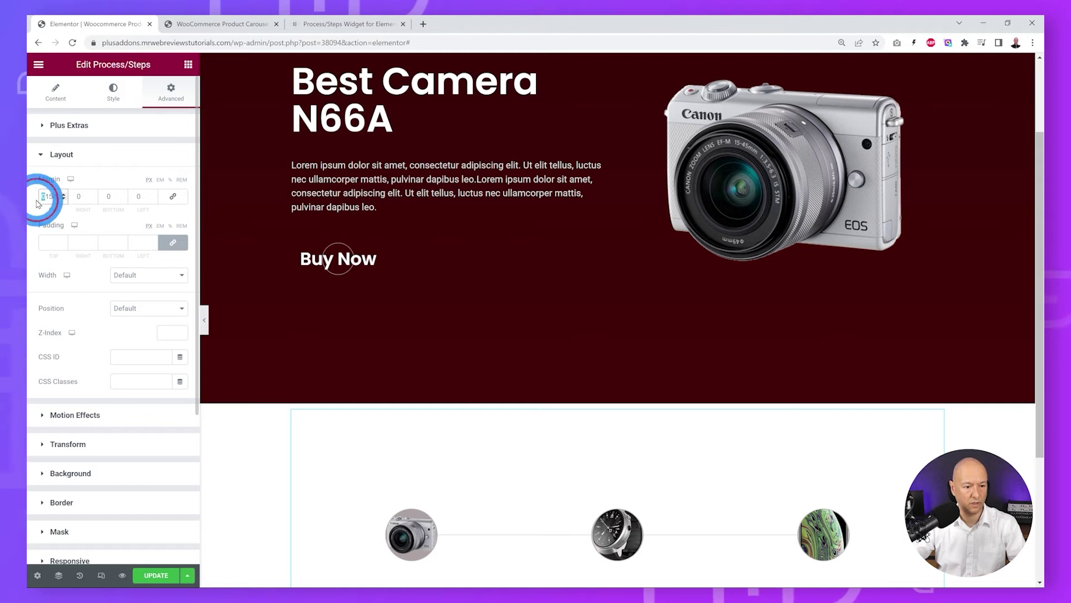
Set the Process/Steps widget's top margin to -150 px and test the watch, phone and camera thumbnails against the carousel slides
{"action": "type", "text": "-"}
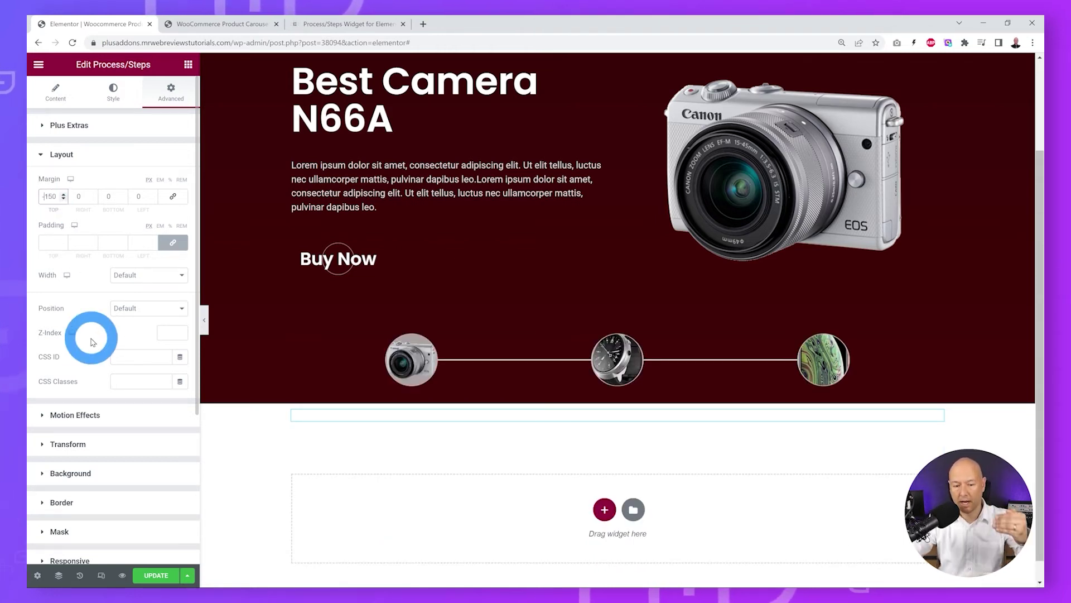
{"action": "left_click", "coordinate": [250, 479]}
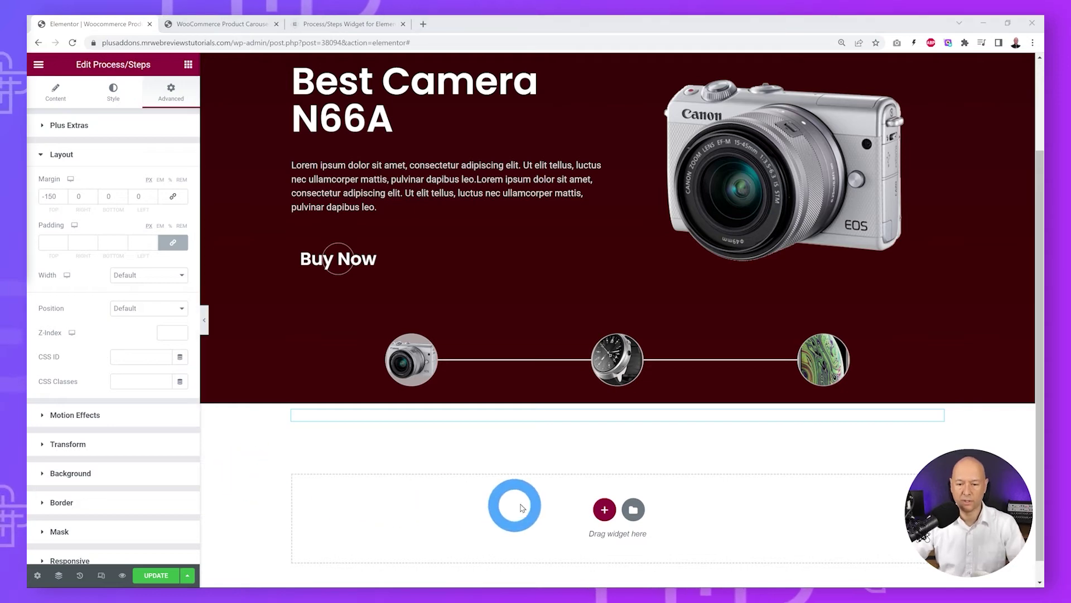
{"action": "left_click", "coordinate": [620, 373]}
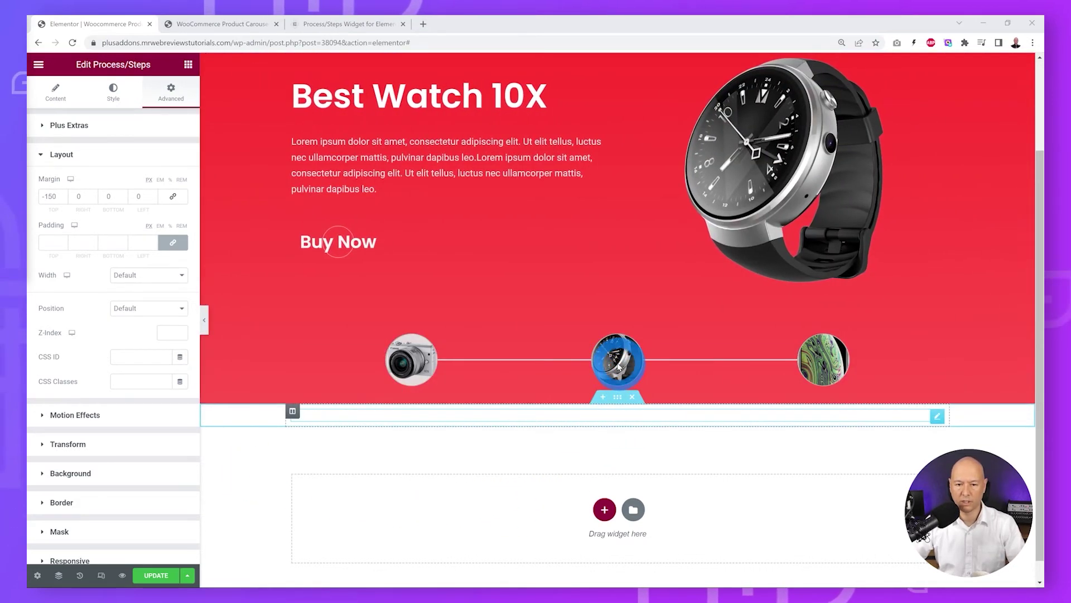
{"action": "left_click", "coordinate": [825, 364]}
{"action": "left_click", "coordinate": [422, 363]}
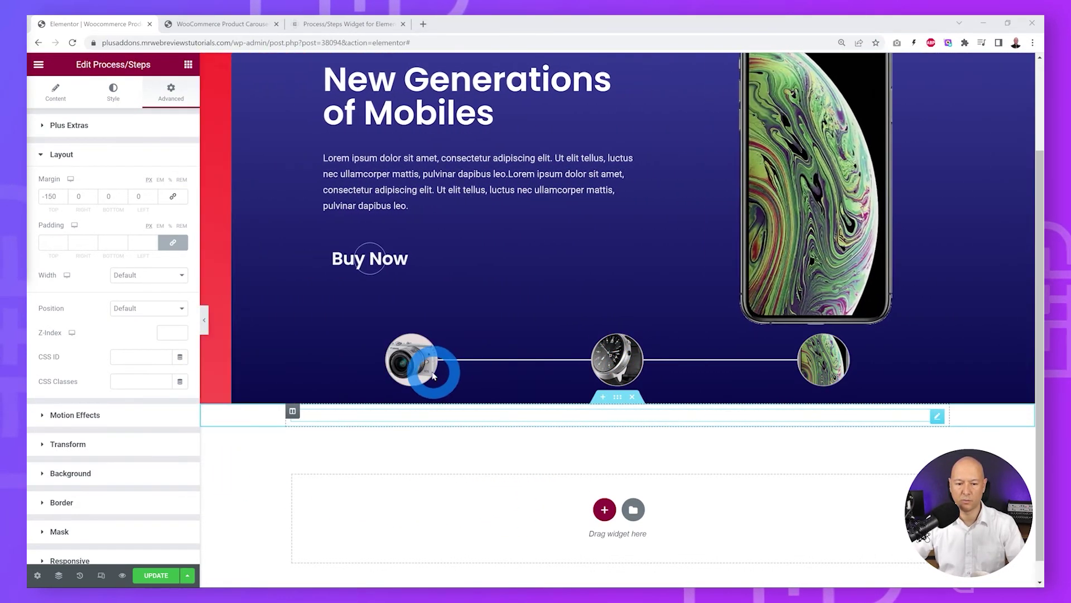
{"action": "left_click", "coordinate": [312, 496]}
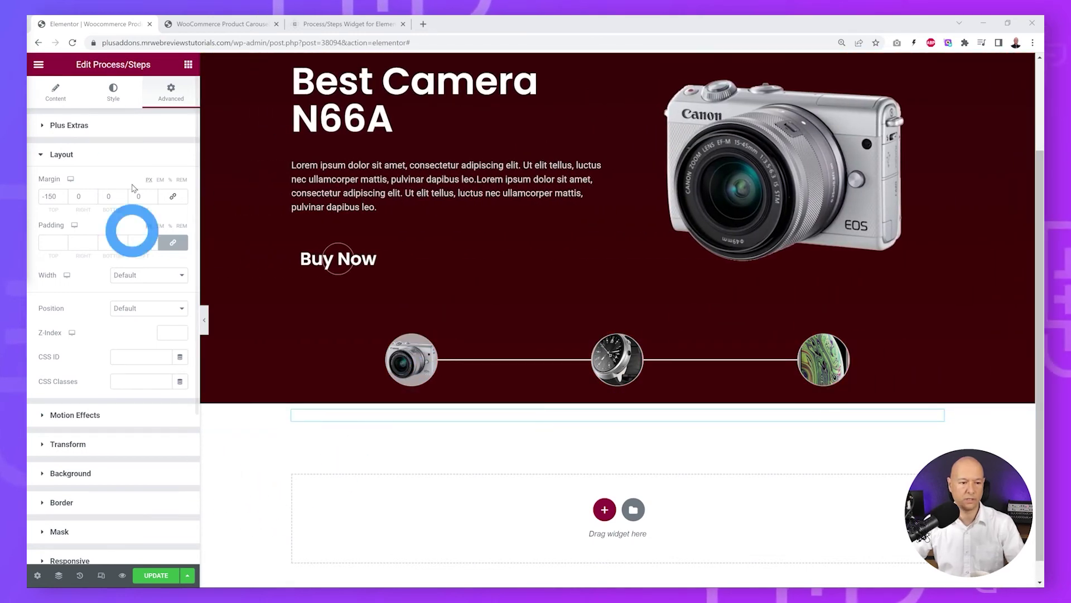
Enable Special Background in the Process/Steps widget's content settings
{"action": "left_click", "coordinate": [60, 104]}
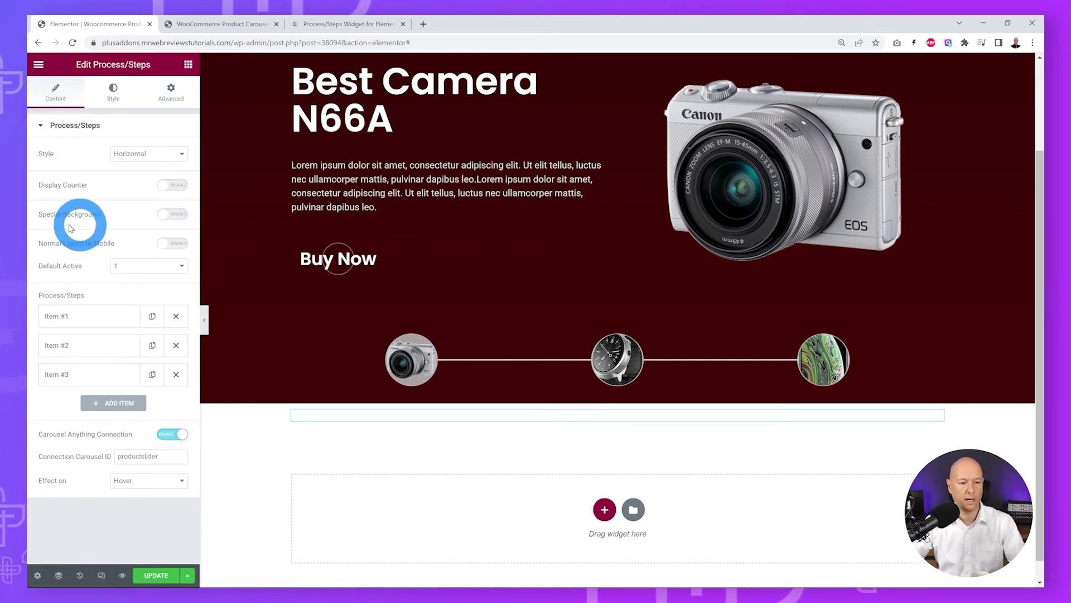
{"action": "left_click", "coordinate": [170, 215]}
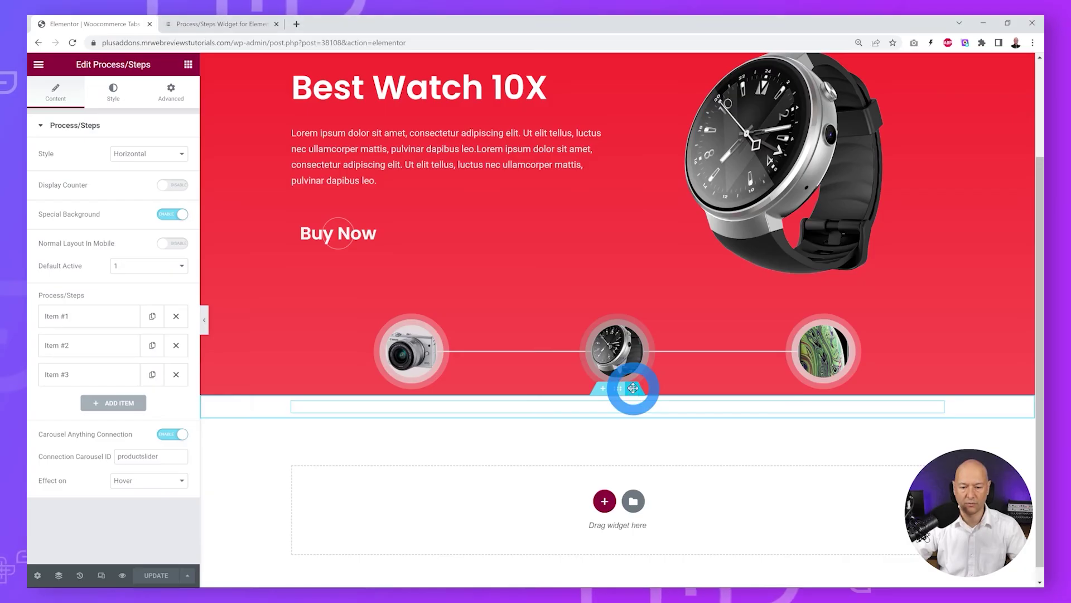
Delete the section holding the steps widget and add a Tabs/Tours widget from The Plus Addons below the carousel
{"action": "left_click", "coordinate": [633, 388]}
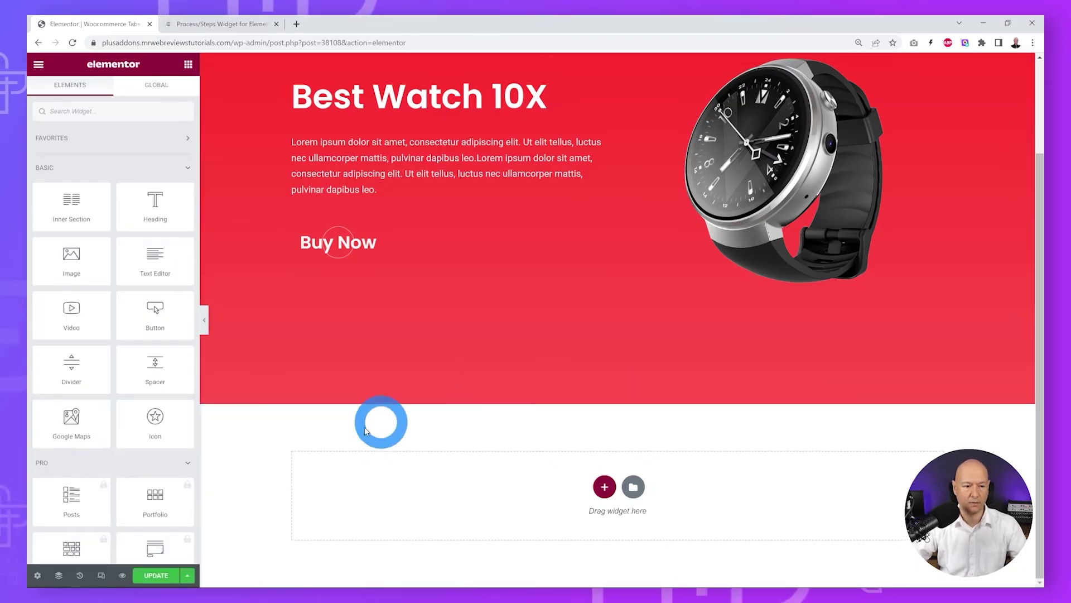
{"action": "left_click", "coordinate": [128, 115]}
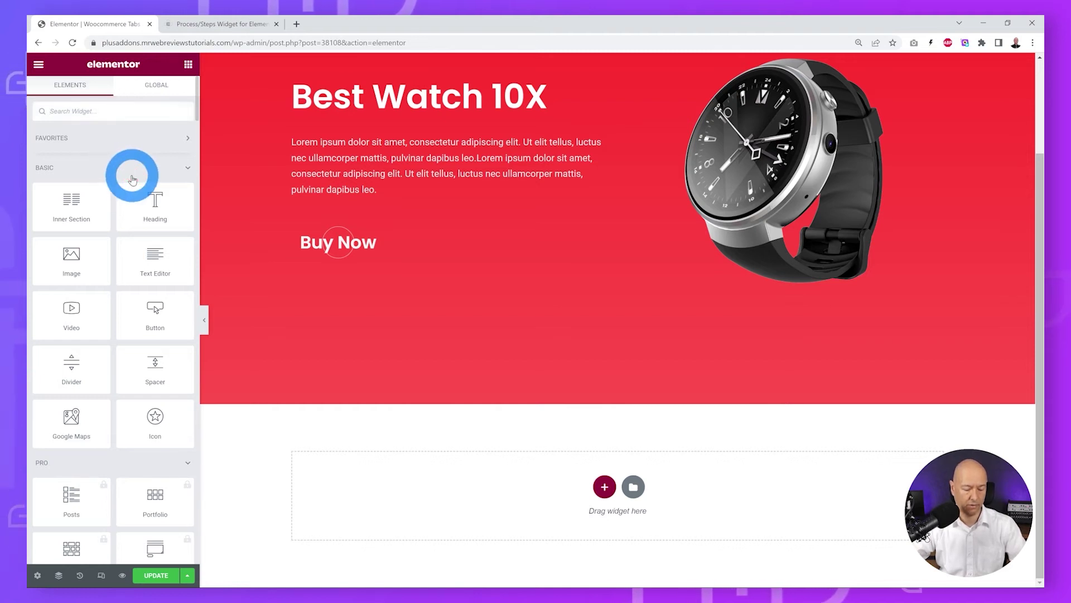
{"action": "type", "text": "tabs"}
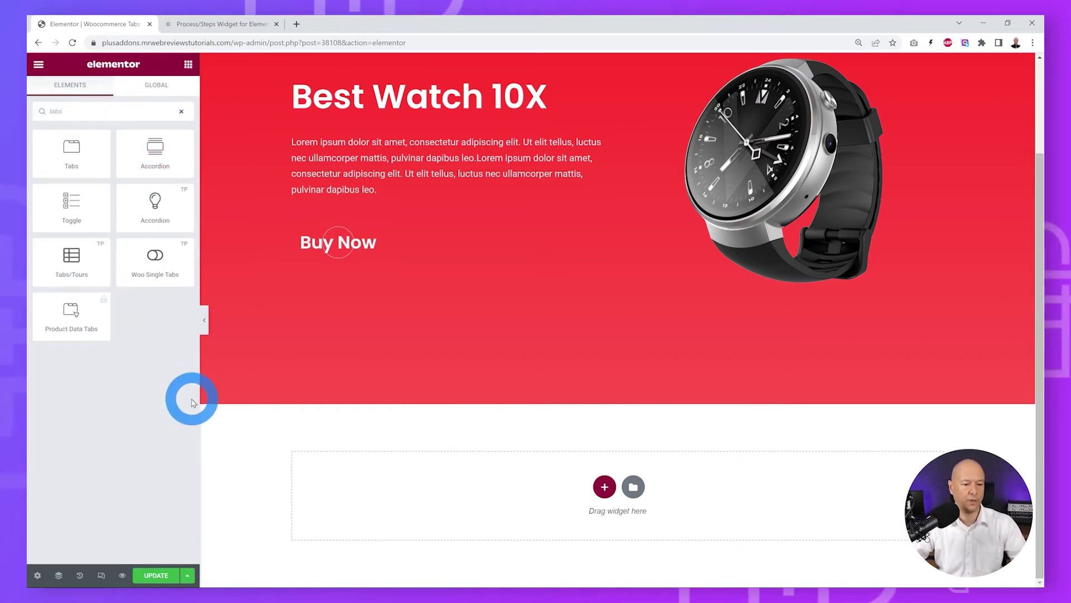
{"action": "left_click_drag", "start_coordinate": [76, 266], "coordinate": [390, 451]}
{"action": "left_click", "coordinate": [400, 426]}
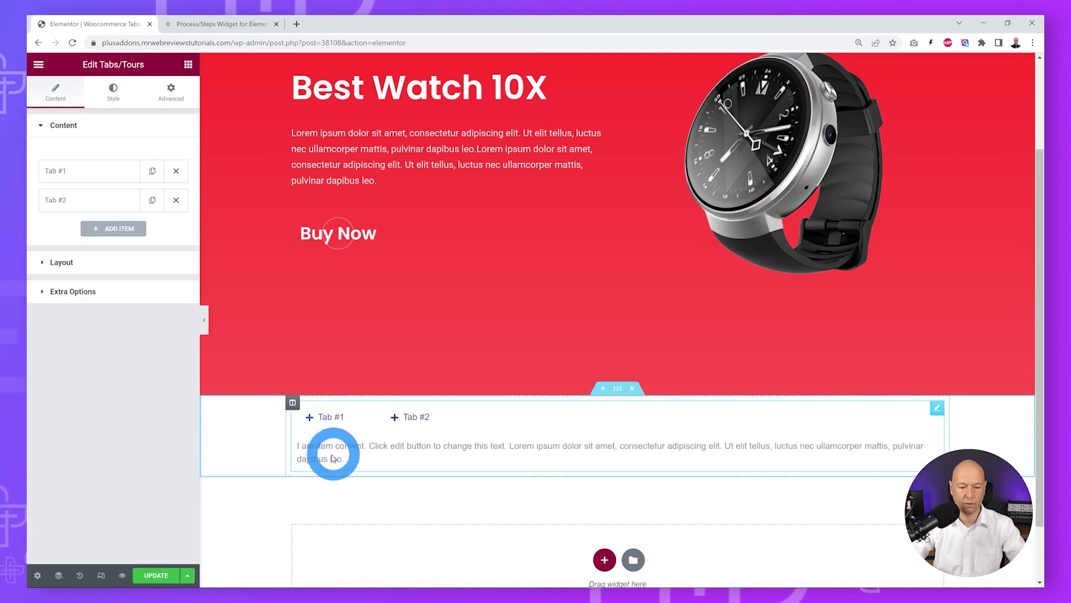
Title the first tab "Camera" and clear its placeholder content
{"action": "left_click", "coordinate": [68, 176]}
{"action": "left_click_drag", "start_coordinate": [91, 211], "coordinate": [48, 212]}
{"action": "left_click", "coordinate": [110, 396]}
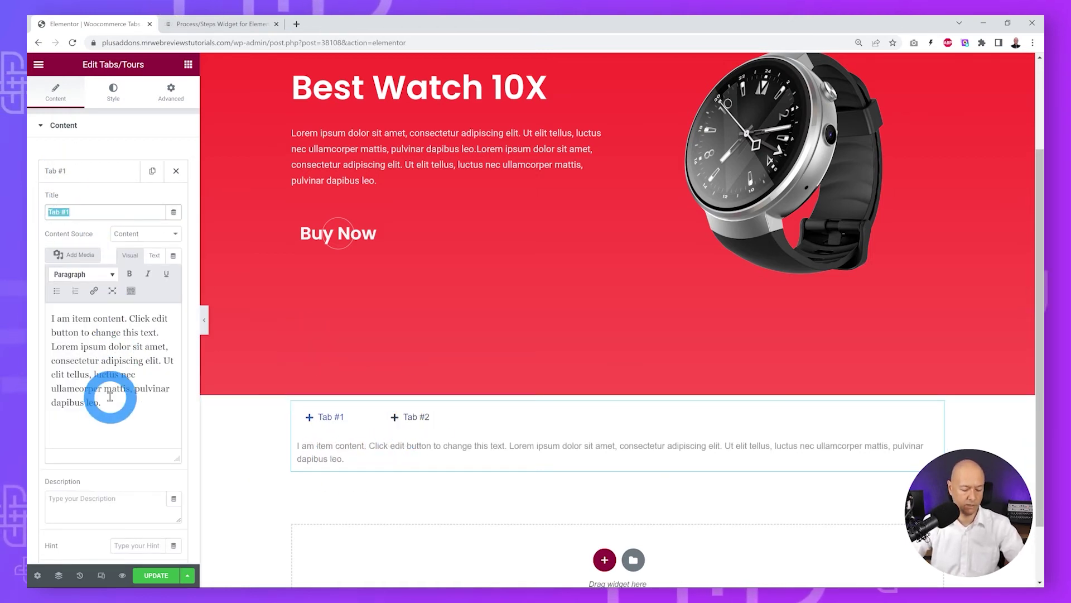
{"action": "type", "text": "Camera"}
{"action": "left_click_drag", "start_coordinate": [119, 411], "coordinate": [60, 339]}
{"action": "key", "text": "BackSpace"}
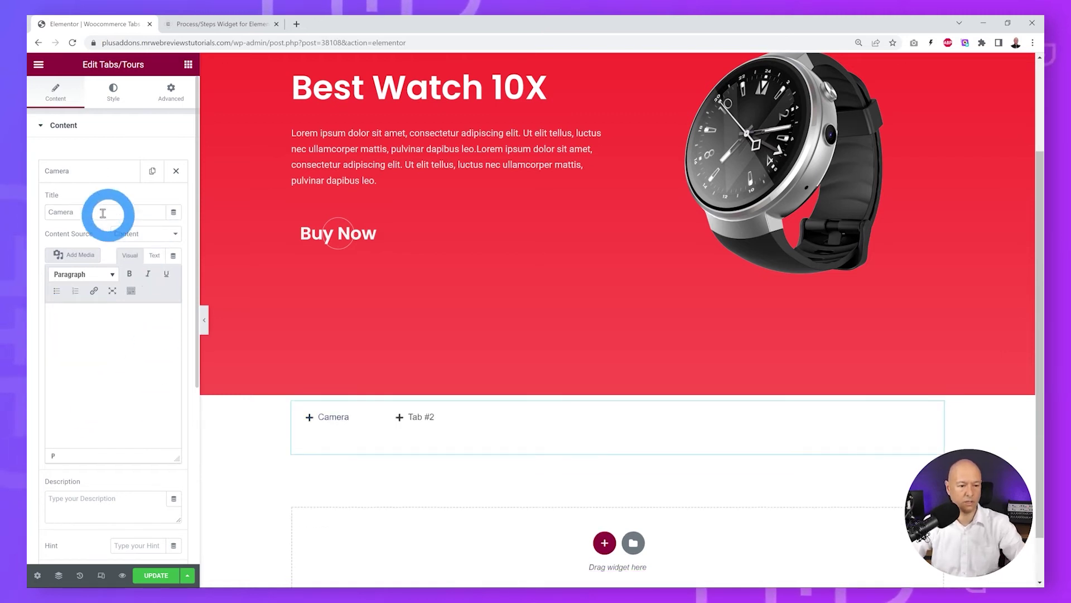
Title the second tab "Watch" and clear its placeholder content
{"action": "left_click", "coordinate": [54, 174]}
{"action": "left_click", "coordinate": [60, 201]}
{"action": "left_click_drag", "start_coordinate": [78, 241], "coordinate": [37, 241]}
{"action": "type", "text": "Watch"}
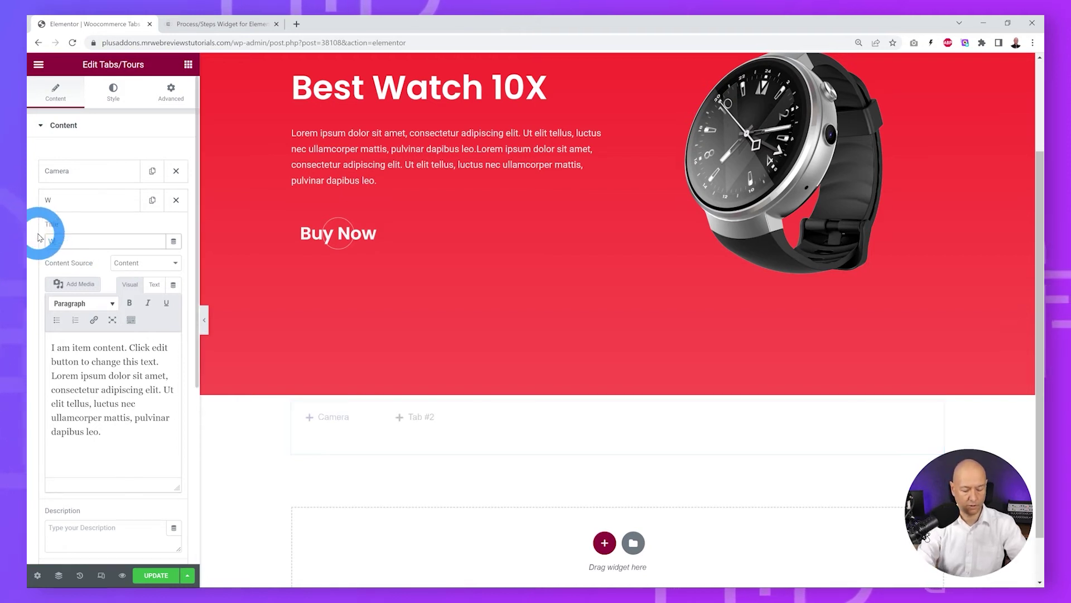
{"action": "left_click", "coordinate": [91, 408]}
{"action": "left_click_drag", "start_coordinate": [91, 408], "coordinate": [19, 334]}
{"action": "key", "text": "BackSpace"}
{"action": "left_click", "coordinate": [60, 202]}
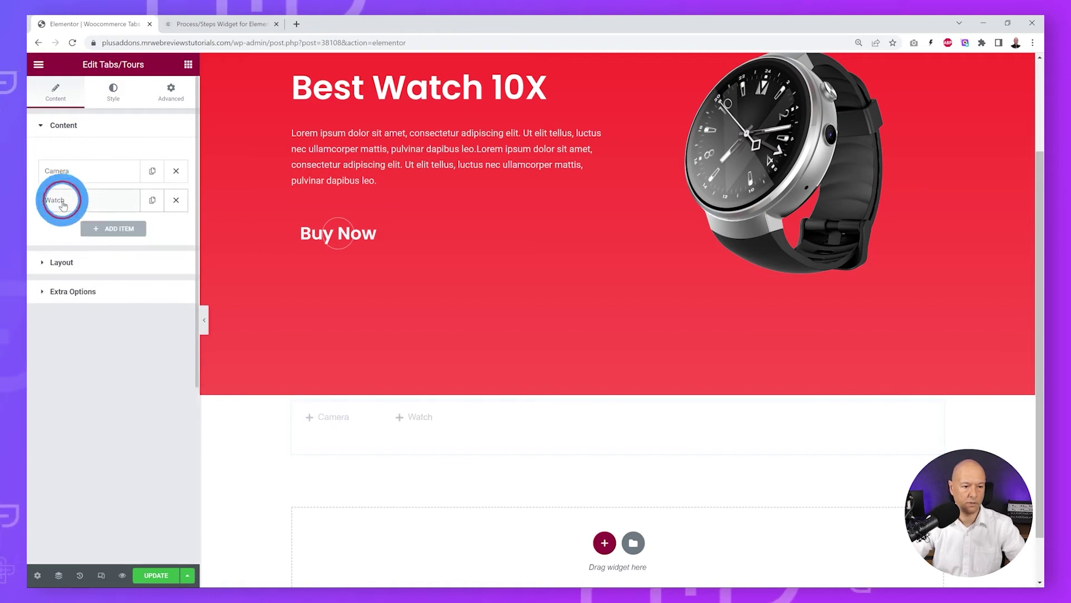
Add a third tab titled "Phone" with its default content removed
{"action": "left_click", "coordinate": [112, 229]}
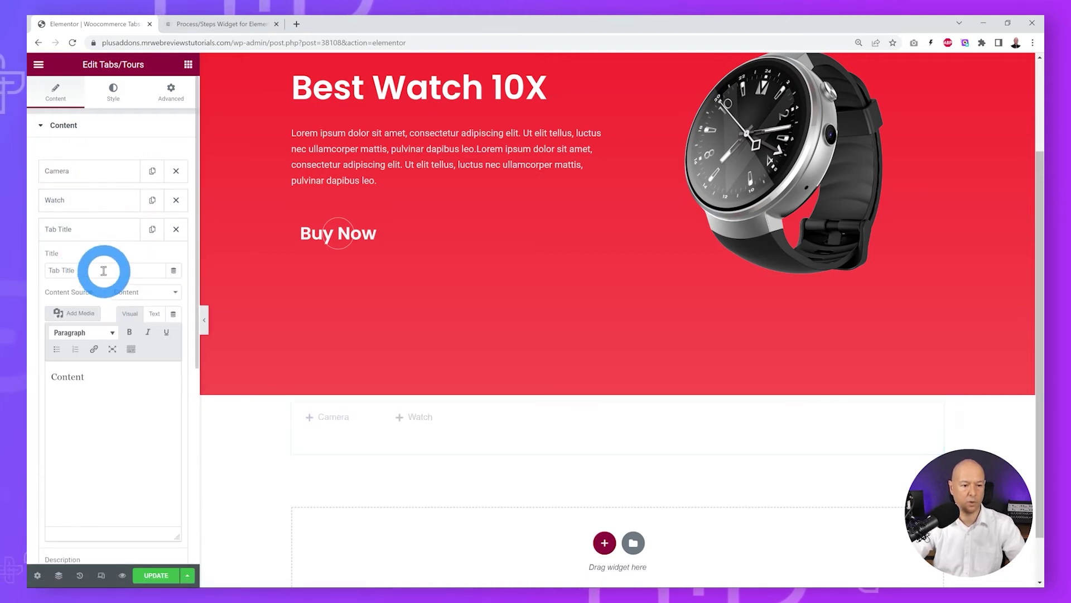
{"action": "triple_click", "coordinate": [50, 269]}
{"action": "type", "text": "Phone"}
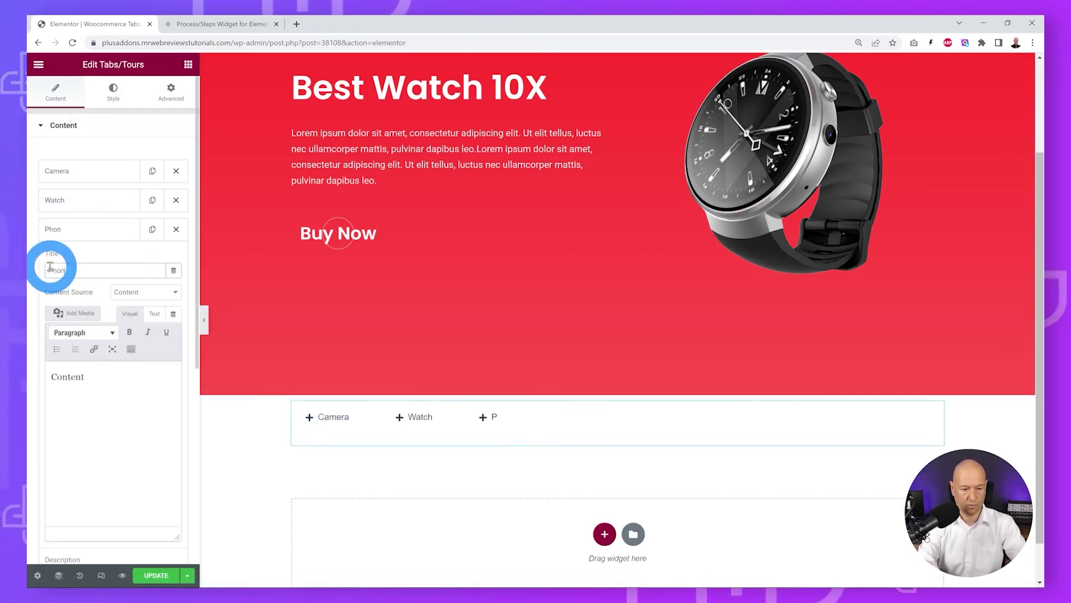
{"action": "triple_click", "coordinate": [127, 396]}
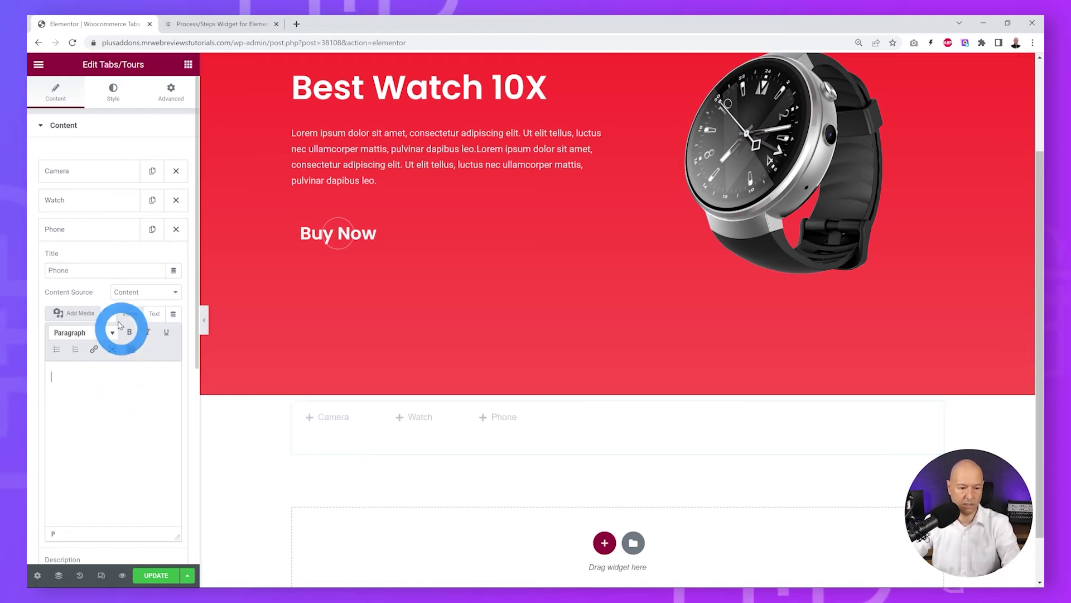
{"action": "left_click", "coordinate": [60, 227]}
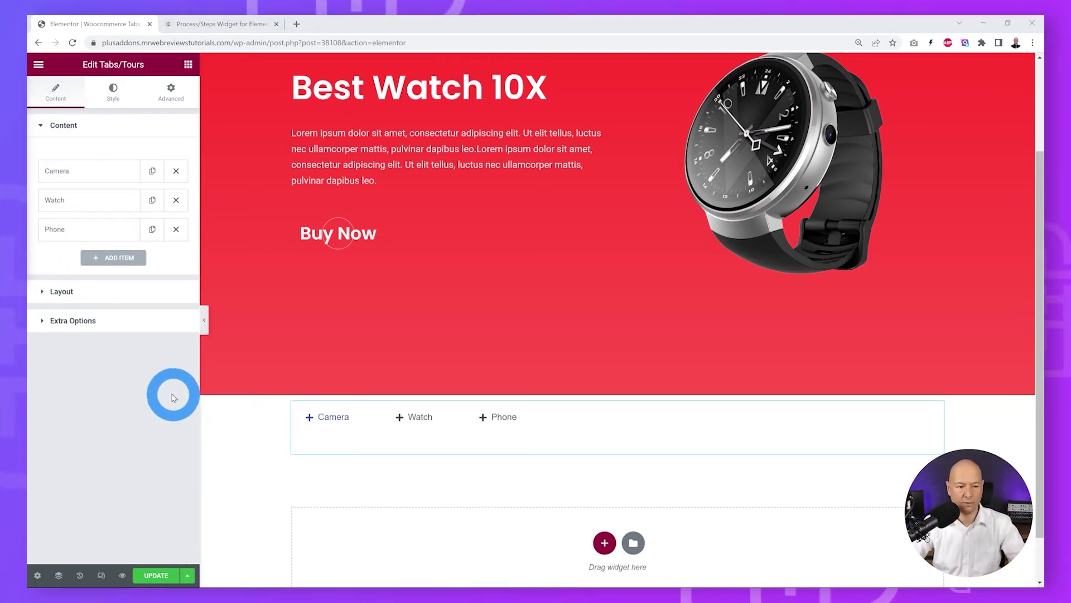
Set the tabs' Carousel Connection ID to "productslider" and test the link with the Watch and Camera tabs
{"action": "left_click", "coordinate": [78, 321]}
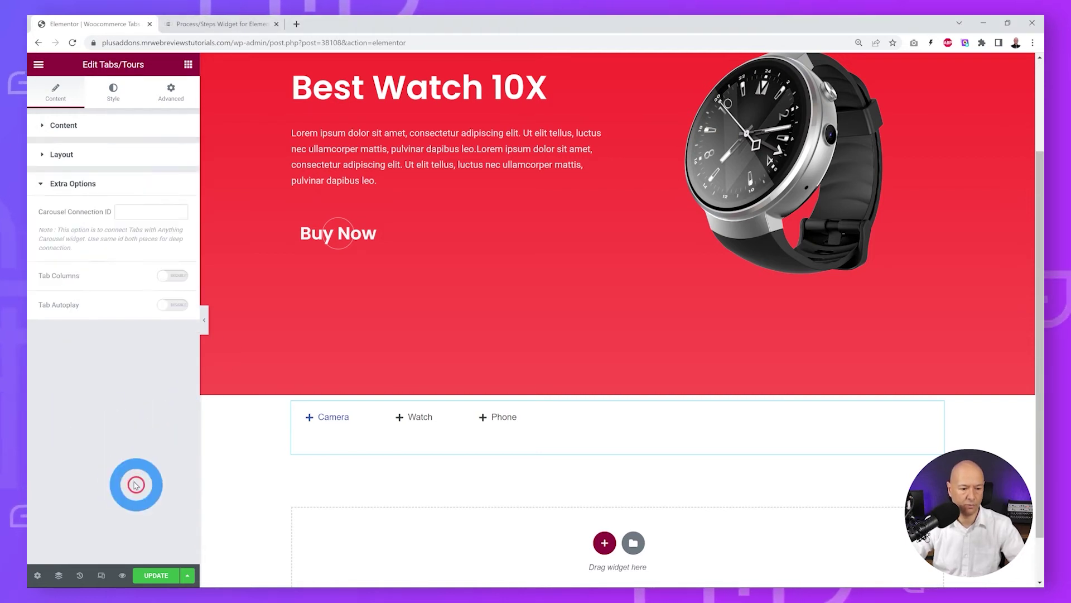
{"action": "left_click", "coordinate": [128, 211]}
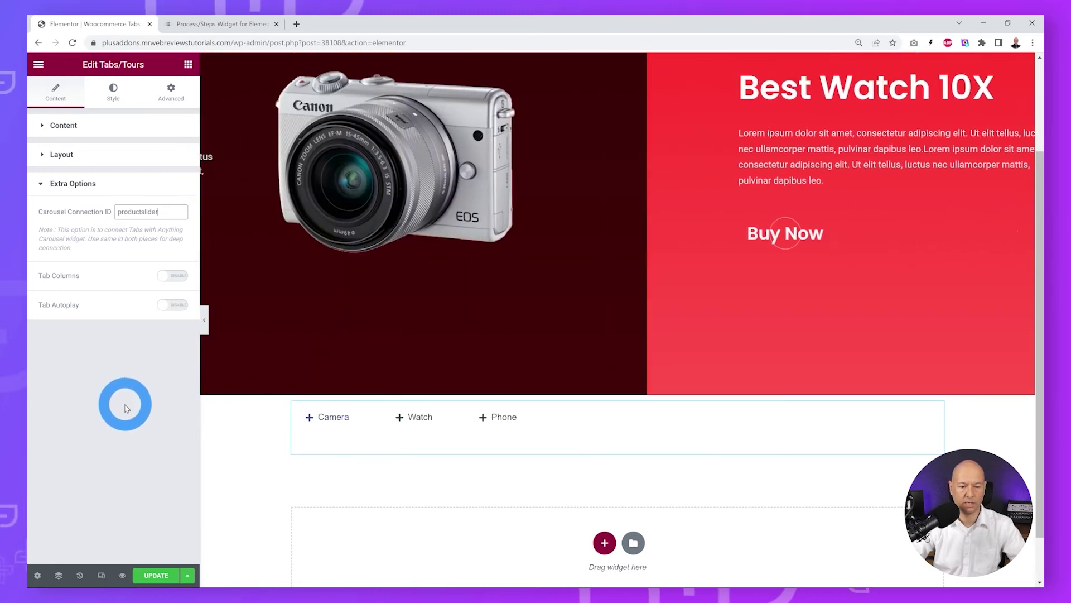
{"action": "left_click", "coordinate": [414, 420]}
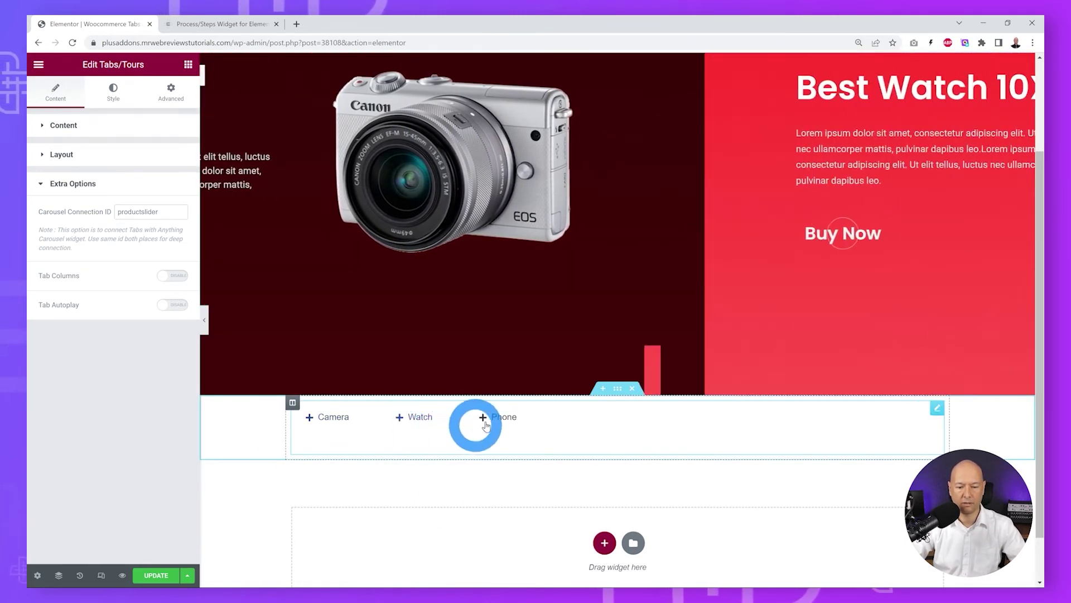
{"action": "left_click", "coordinate": [326, 415]}
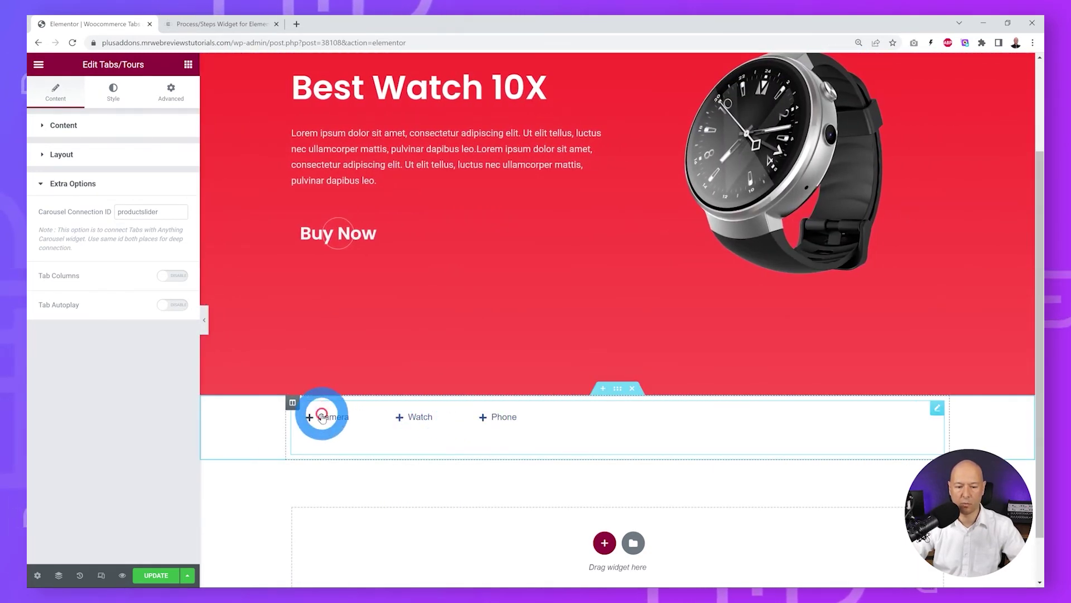
Change the inner icons of the Camera, Watch and Phone tabs to a camera, a clock and a mobile-phone icon
{"action": "left_click", "coordinate": [56, 125]}
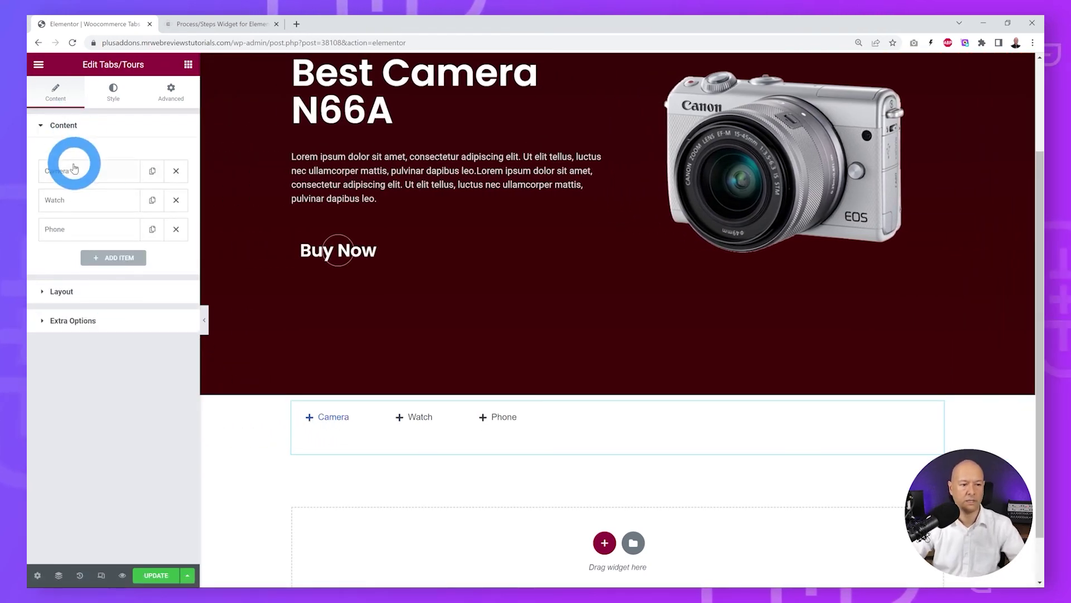
{"action": "left_click", "coordinate": [70, 173]}
{"action": "left_click", "coordinate": [316, 432]}
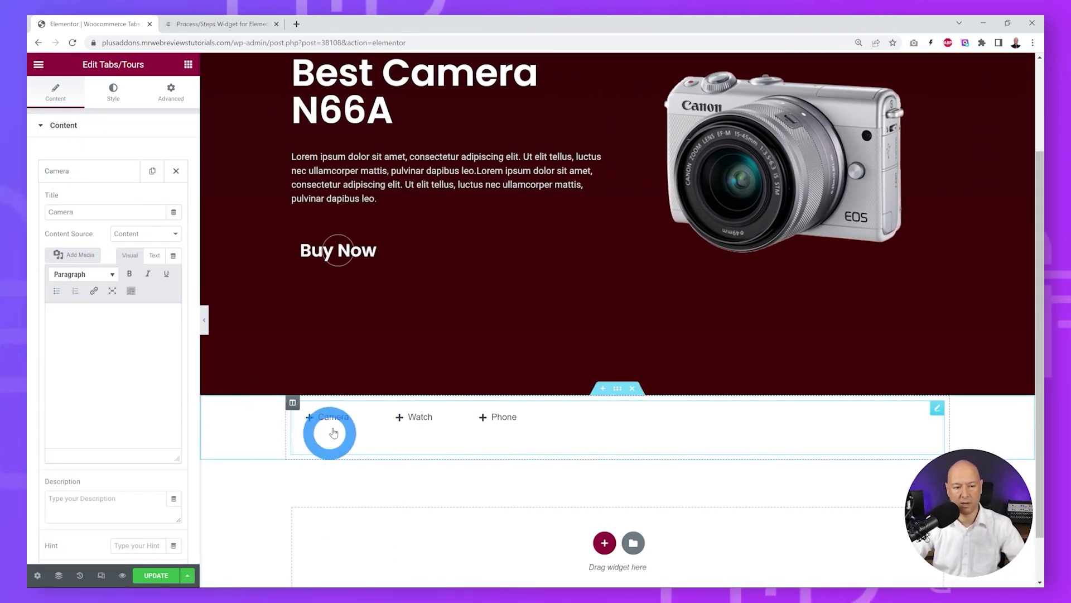
{"action": "left_click", "coordinate": [116, 442]}
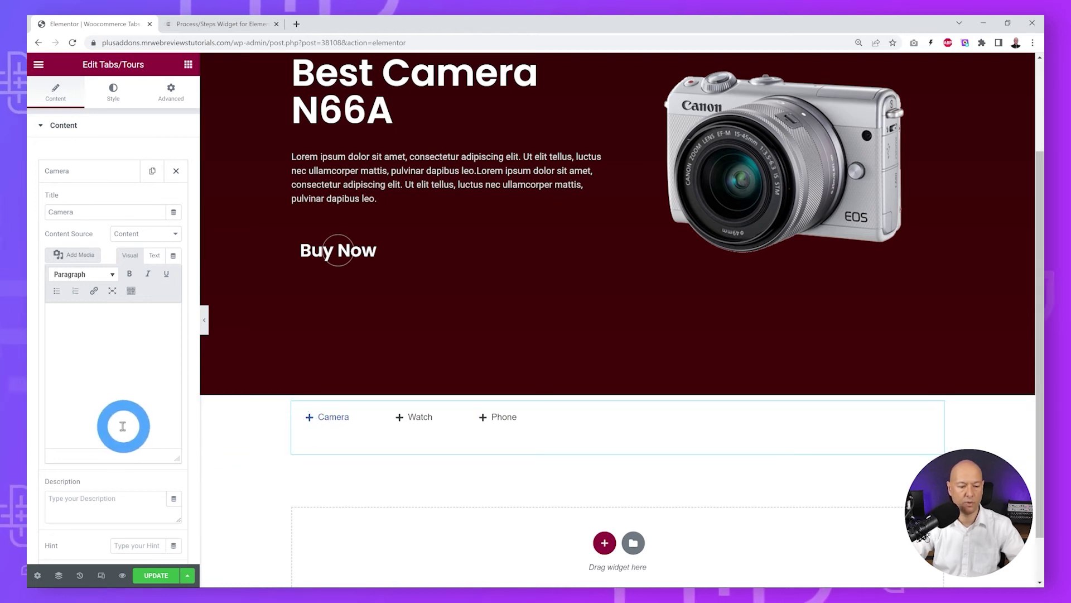
{"action": "left_click", "coordinate": [143, 359]}
{"action": "left_click", "coordinate": [116, 379]}
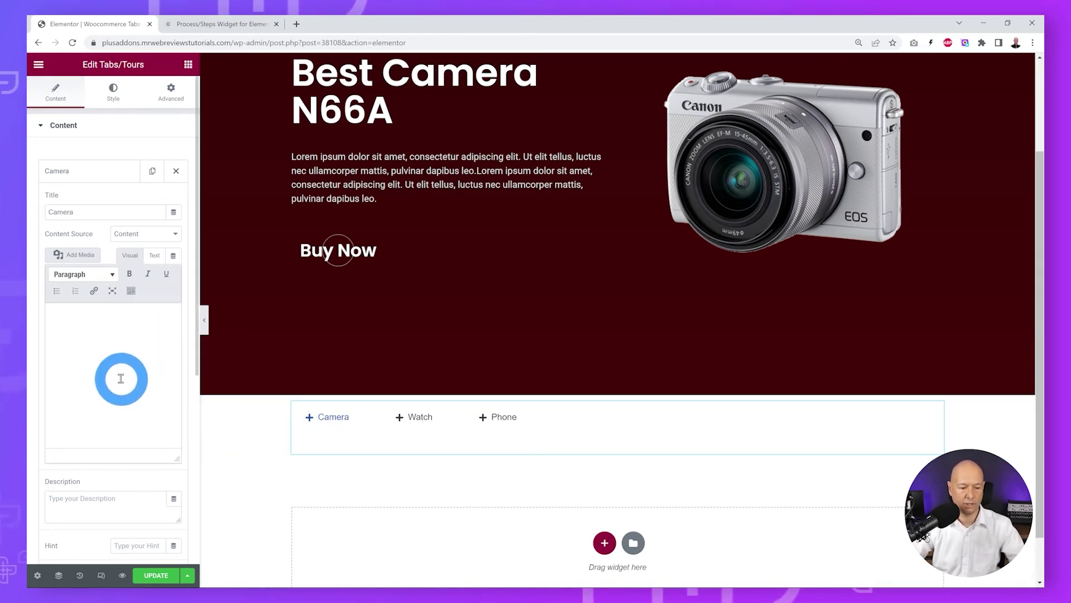
{"action": "scroll", "coordinate": [190, 396], "scroll_direction": "down", "scroll_amount": 4}
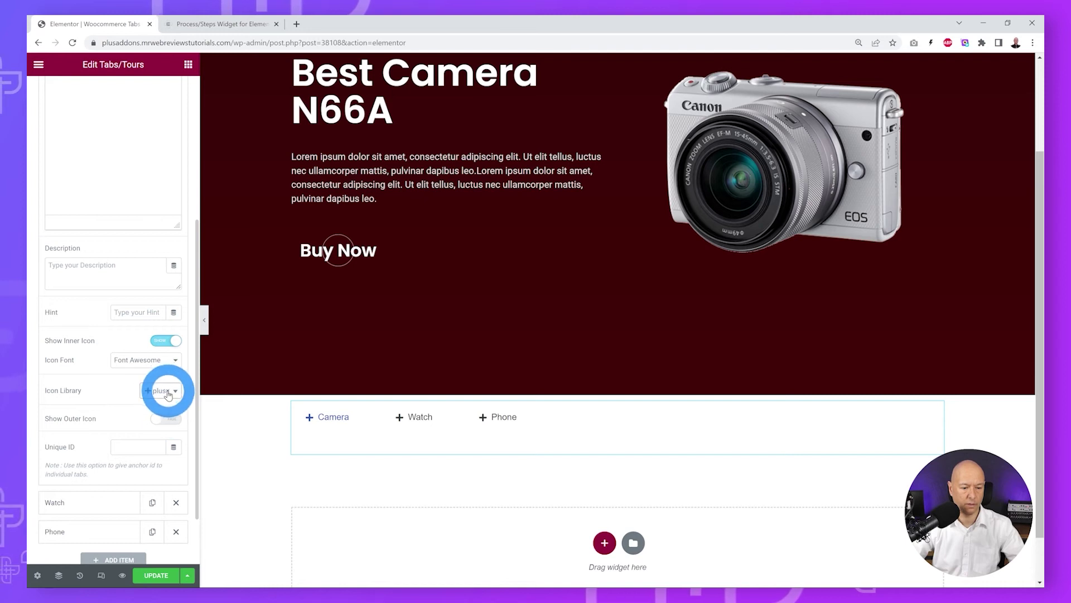
{"action": "left_click", "coordinate": [176, 395]}
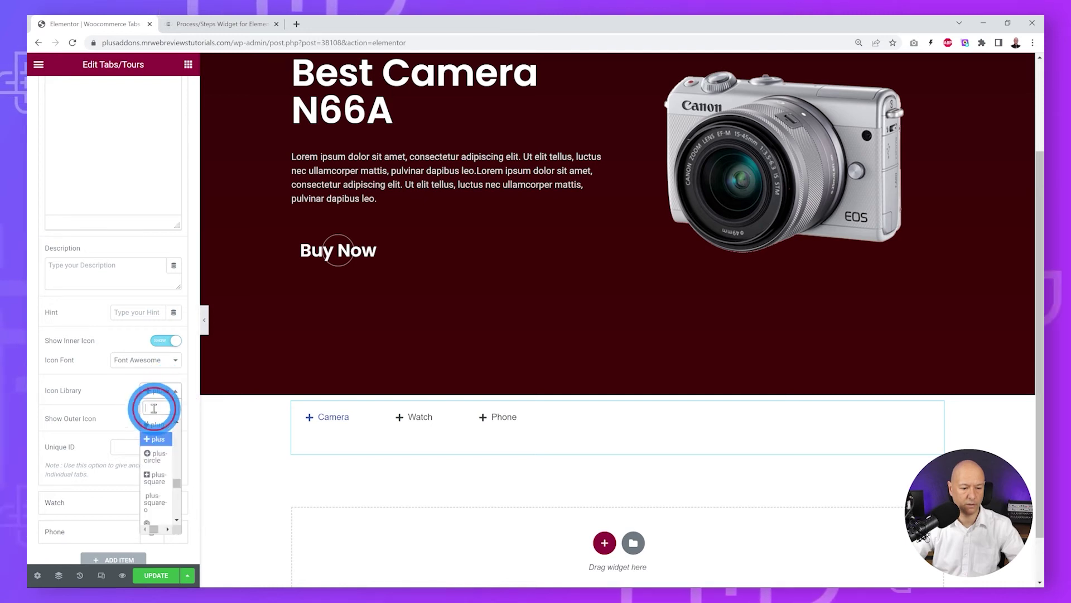
{"action": "left_click", "coordinate": [160, 428]}
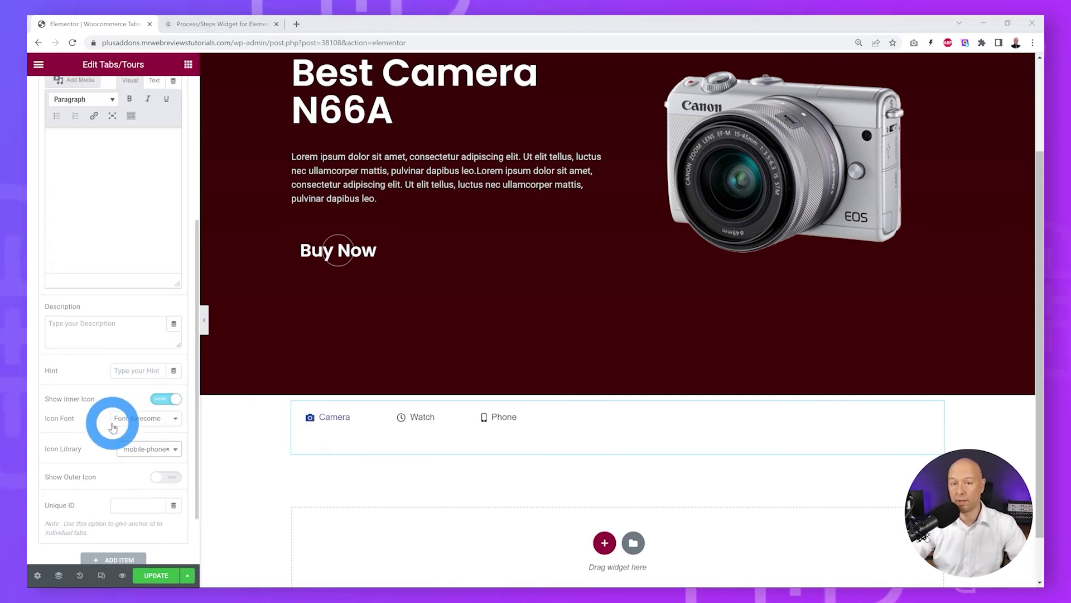
{"action": "scroll", "coordinate": [172, 251], "scroll_direction": "up", "scroll_amount": 8}
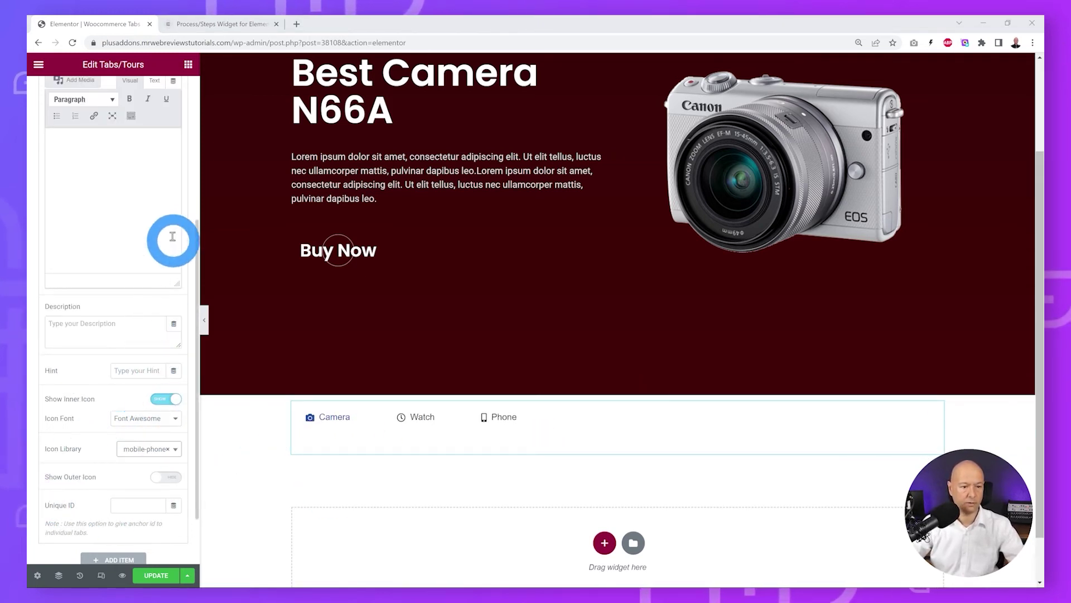
{"action": "left_click", "coordinate": [95, 112]}
{"action": "scroll", "coordinate": [108, 256], "scroll_direction": "up", "scroll_amount": 2}
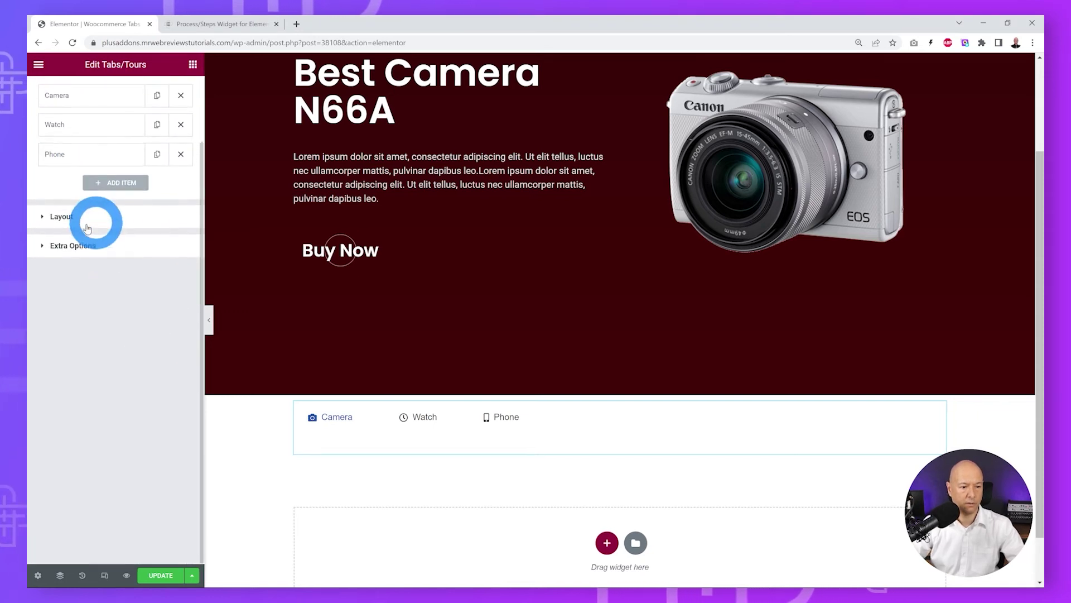
Enable On Hover Tab in the tabs widget's layout settings and test it by pointing at the Watch and Camera tabs
{"action": "left_click", "coordinate": [67, 240]}
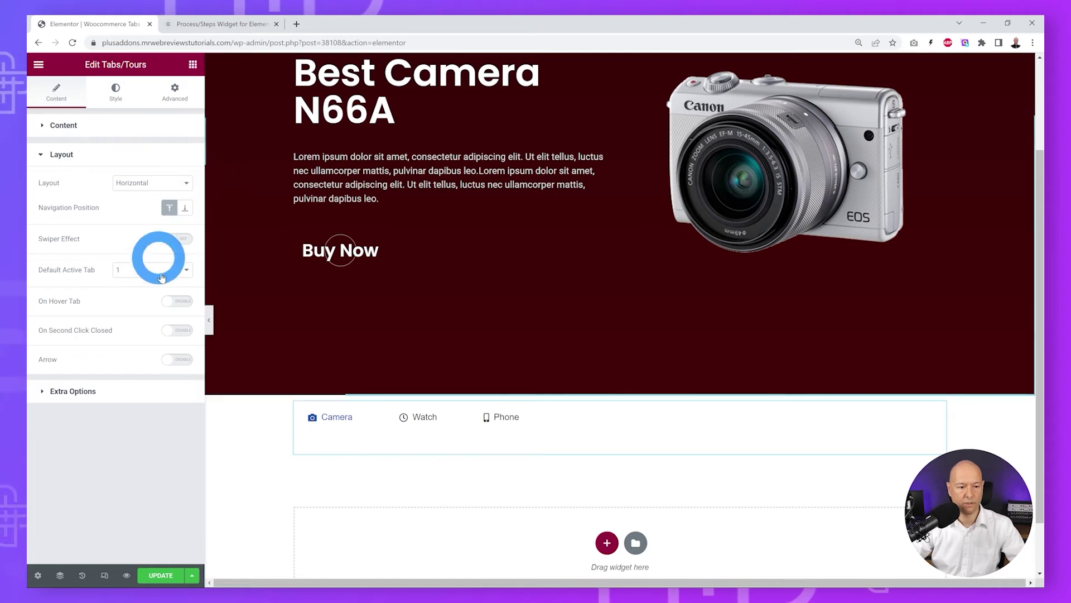
{"action": "left_click", "coordinate": [183, 301]}
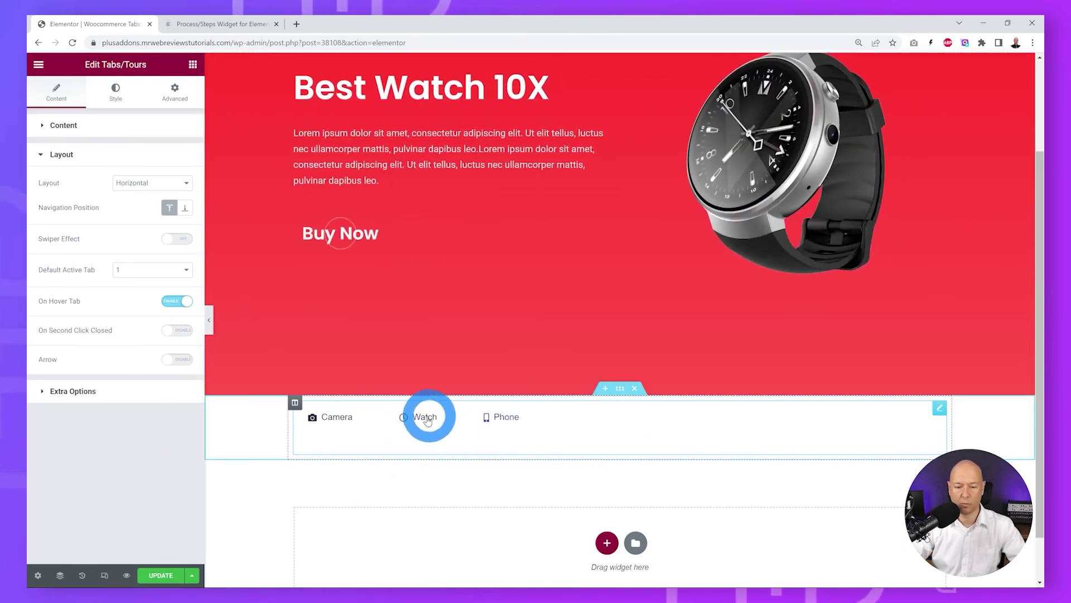
{"action": "mouse_move", "coordinate": [315, 420]}
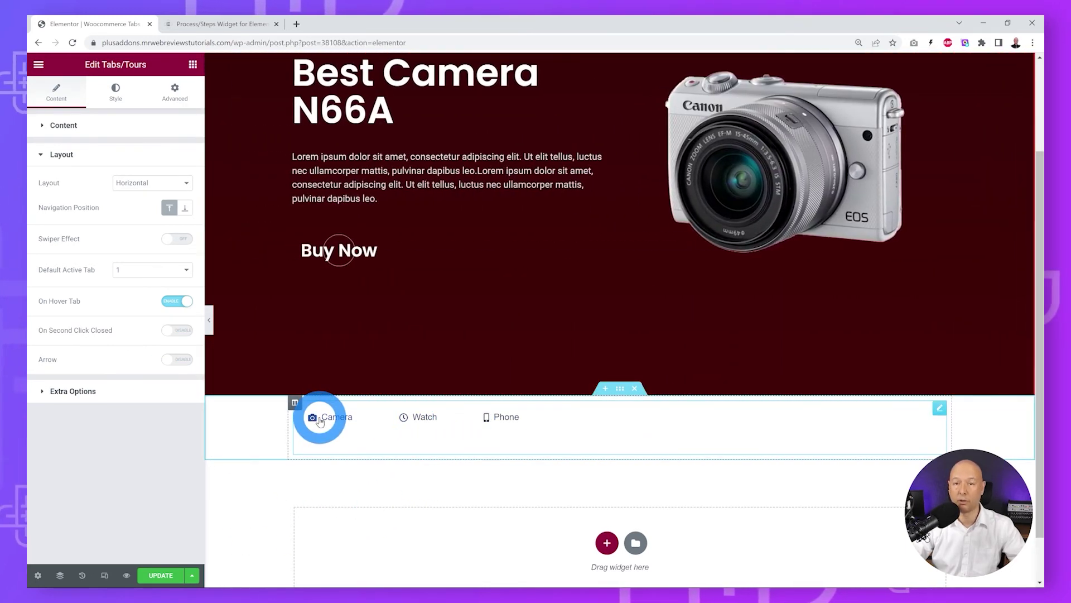
Unlink the tabs widget's margins and set its top margin to -85 px so the tabs overlap the product slider
{"action": "left_click", "coordinate": [315, 420]}
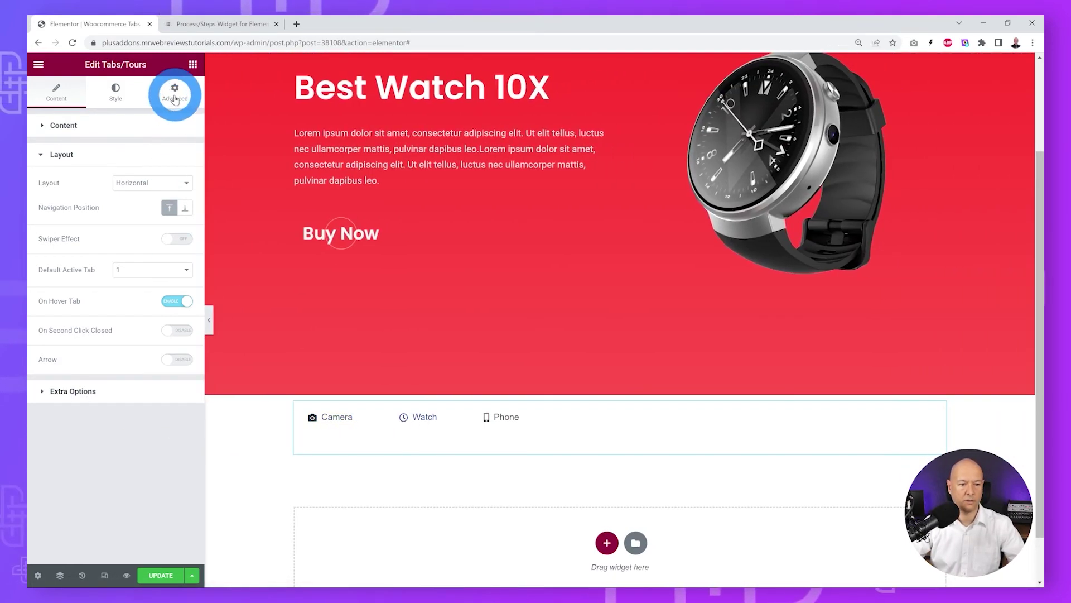
{"action": "left_click", "coordinate": [175, 100]}
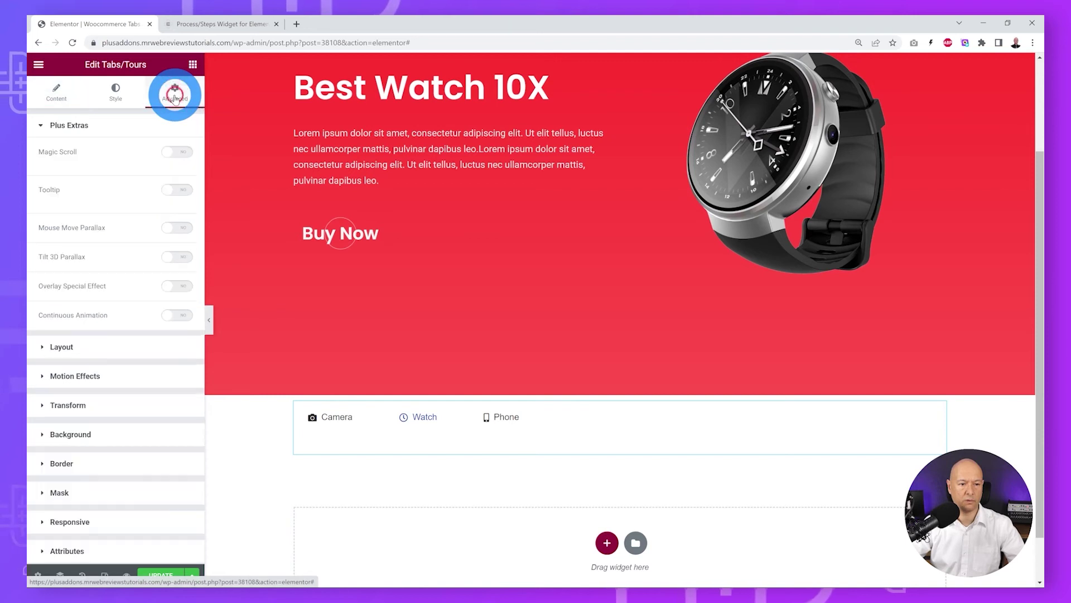
{"action": "left_click", "coordinate": [81, 346]}
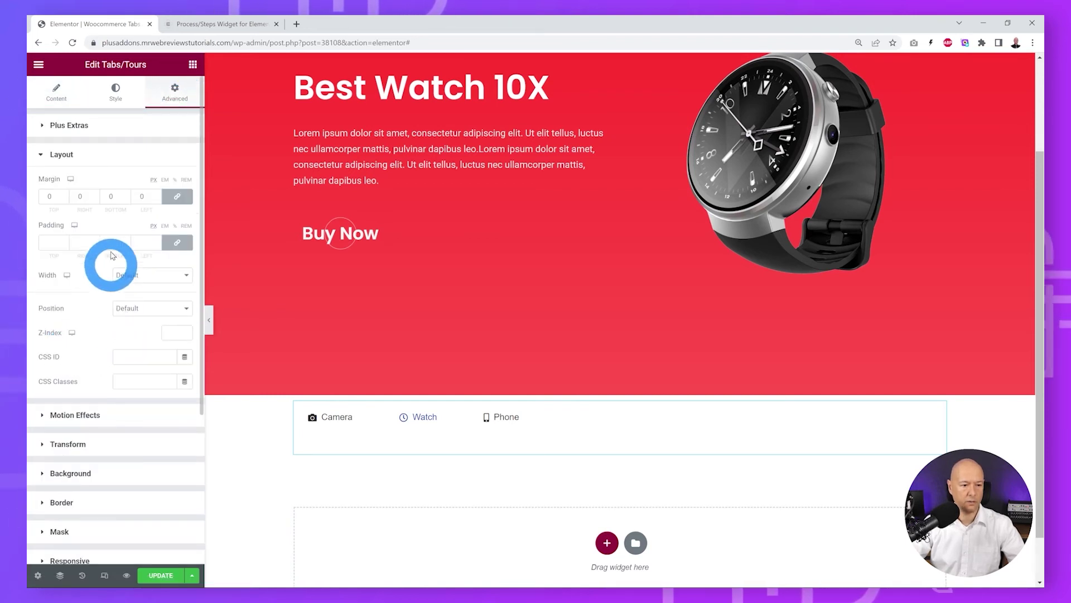
{"action": "left_click", "coordinate": [50, 196]}
{"action": "left_click", "coordinate": [177, 197]}
{"action": "left_click", "coordinate": [63, 195]}
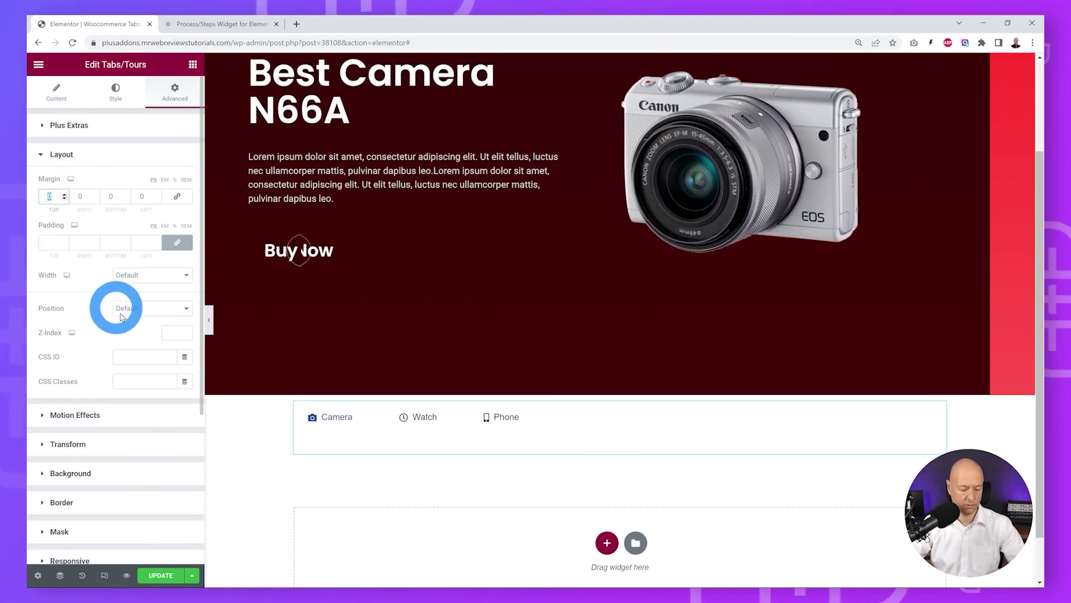
{"action": "left_click", "coordinate": [121, 318]}
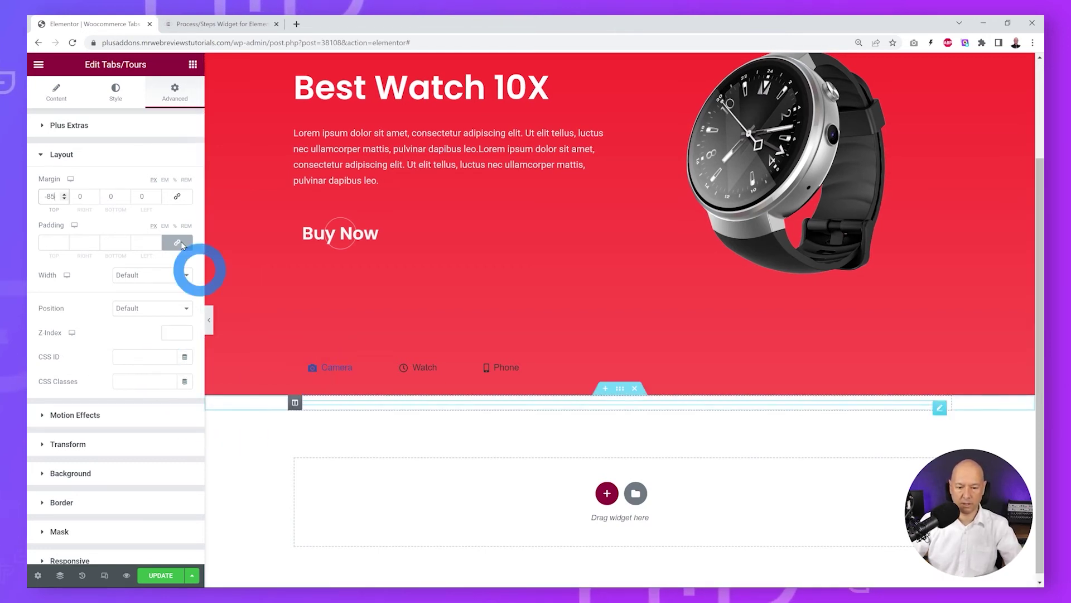
Set the tab icons' normal and active colours to white (#FFFFFF) and check them on the Camera and Watch tabs
{"action": "left_click", "coordinate": [116, 92]}
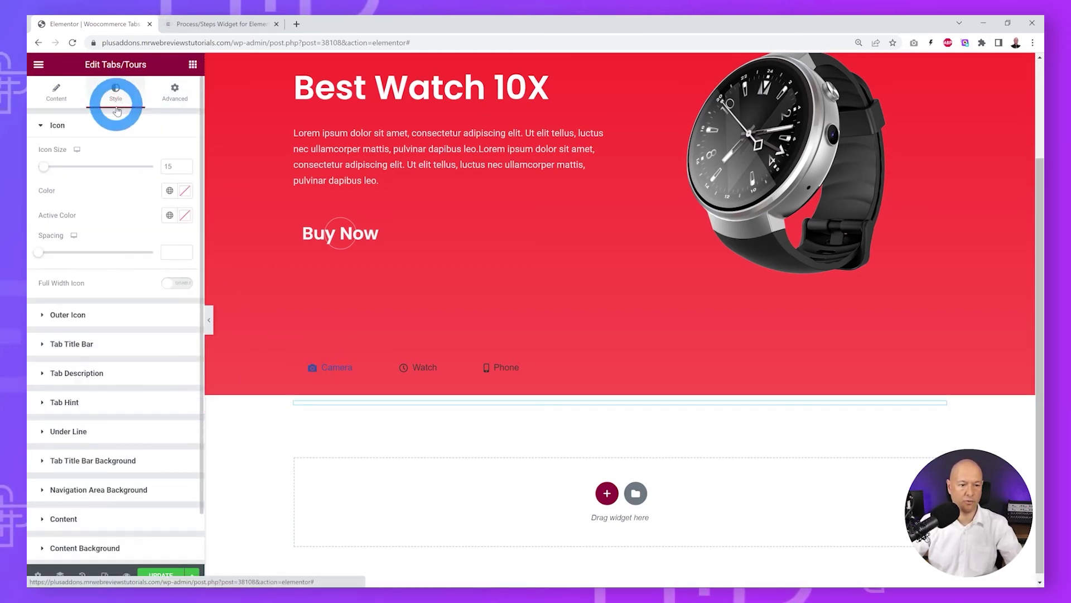
{"action": "left_click", "coordinate": [185, 190]}
{"action": "left_click_drag", "start_coordinate": [108, 289], "coordinate": [40, 230]}
{"action": "left_click", "coordinate": [115, 185]}
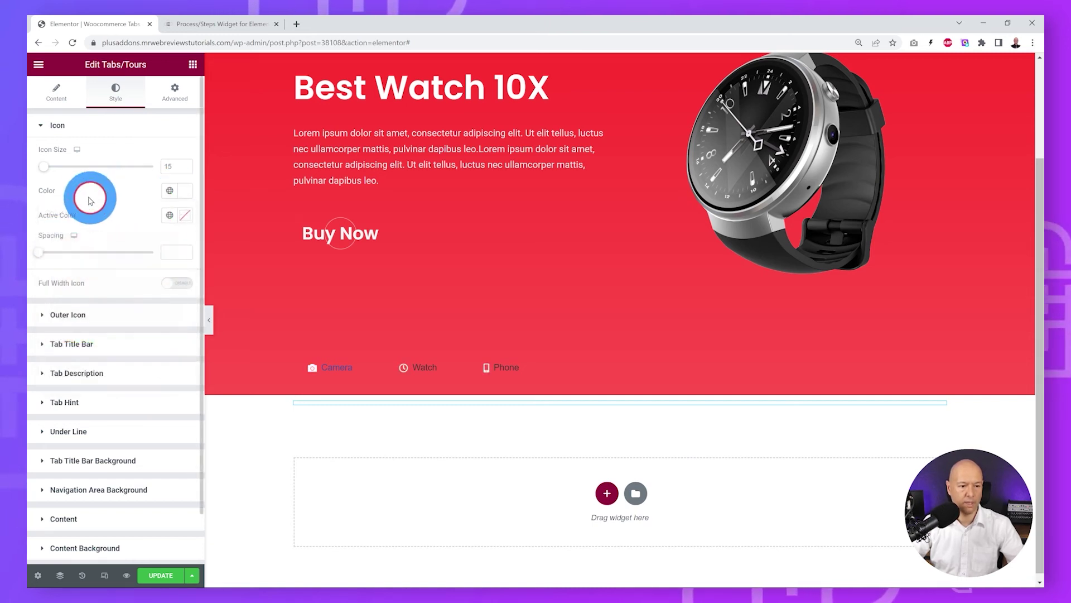
{"action": "left_click", "coordinate": [184, 215]}
{"action": "left_click_drag", "start_coordinate": [68, 272], "coordinate": [37, 255]}
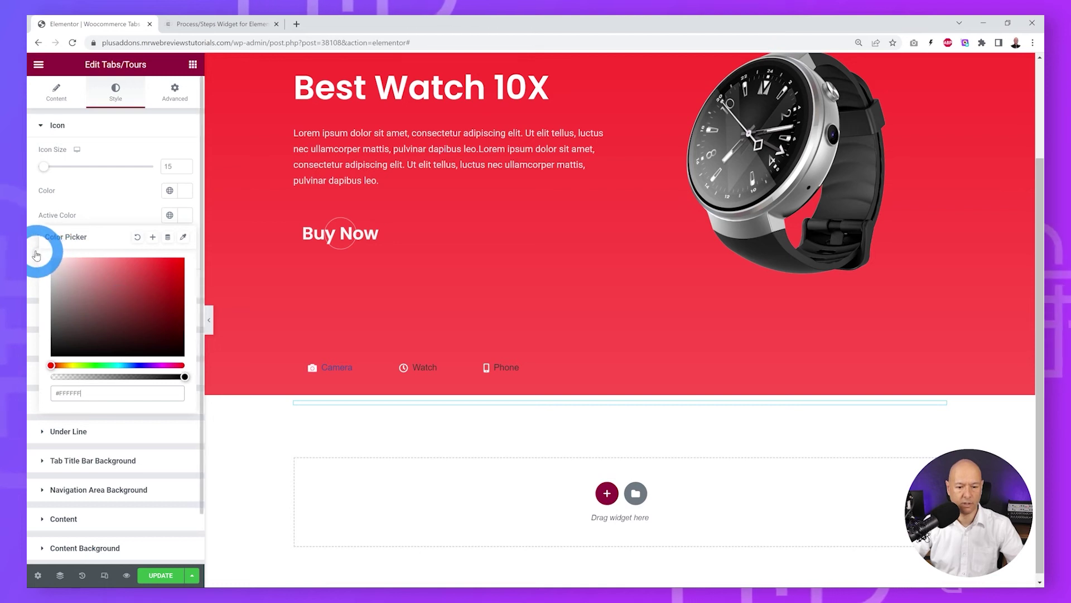
{"action": "left_click", "coordinate": [109, 199]}
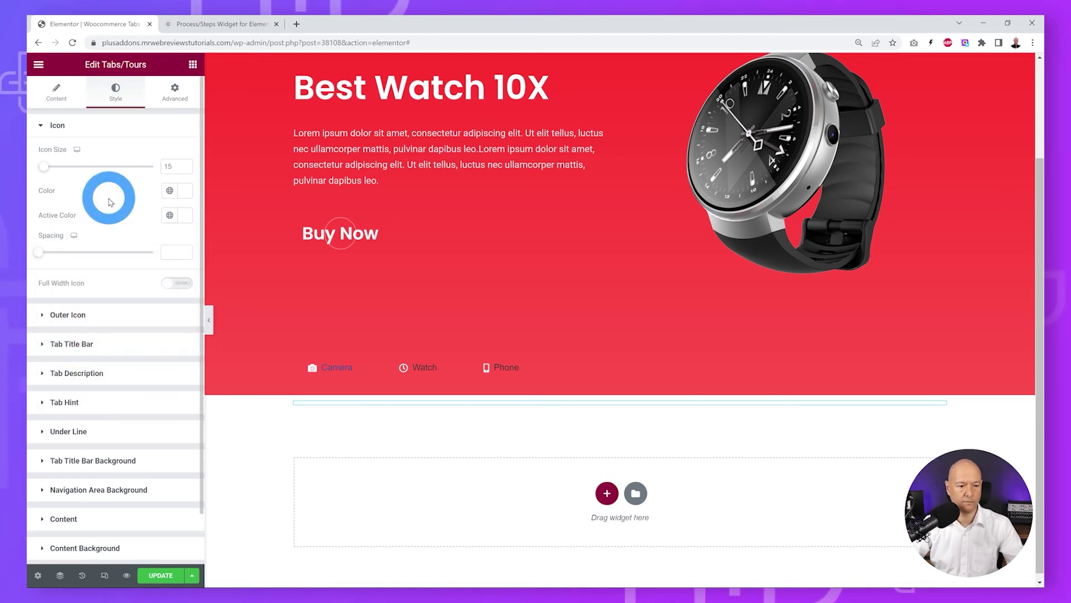
{"action": "left_click", "coordinate": [240, 496]}
{"action": "left_click", "coordinate": [341, 369]}
{"action": "left_click", "coordinate": [422, 370]}
{"action": "left_click", "coordinate": [331, 370]}
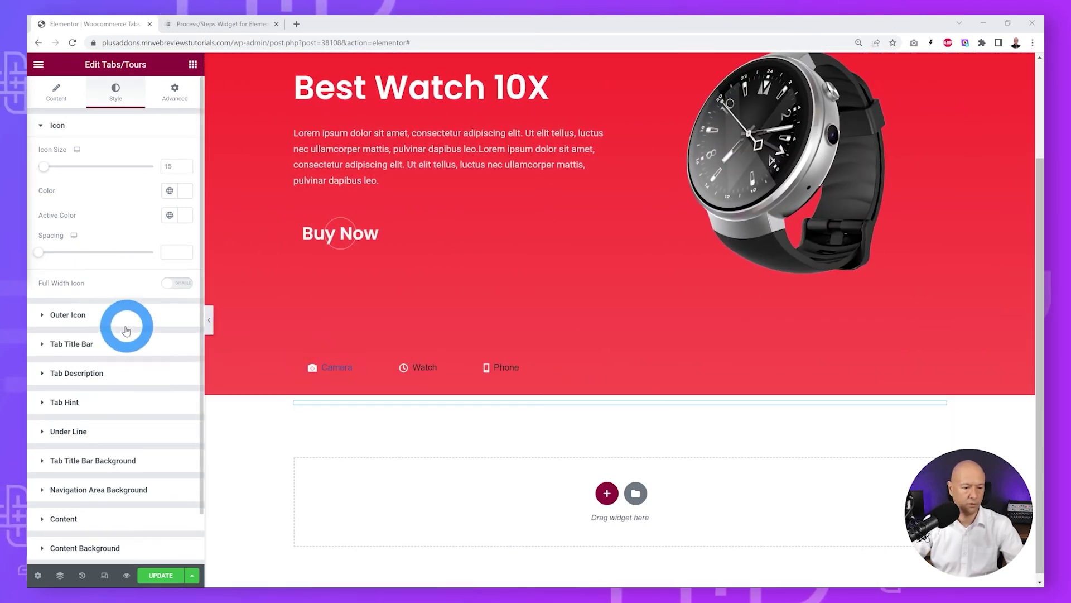
Set the normal title colour in the tab title bar to white
{"action": "left_click", "coordinate": [69, 345]}
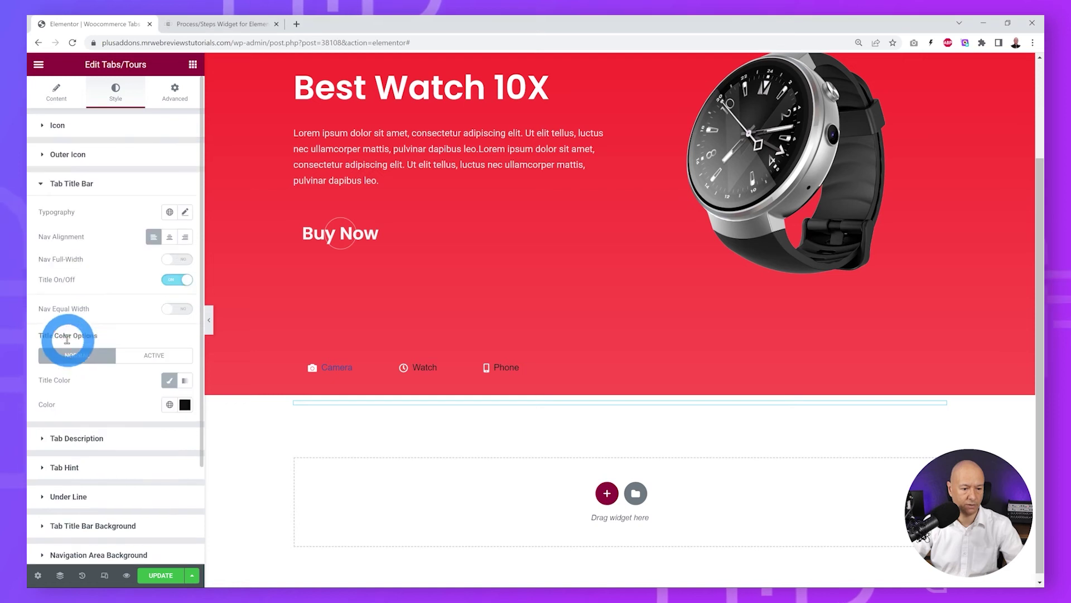
{"action": "left_click", "coordinate": [155, 361]}
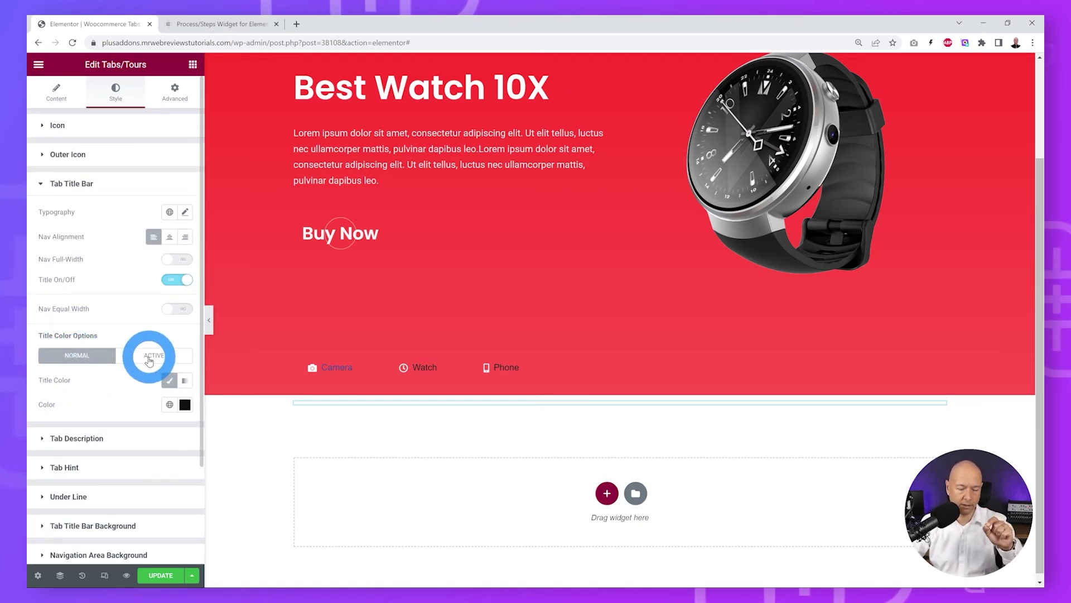
{"action": "left_click_drag", "start_coordinate": [149, 361], "coordinate": [427, 422]}
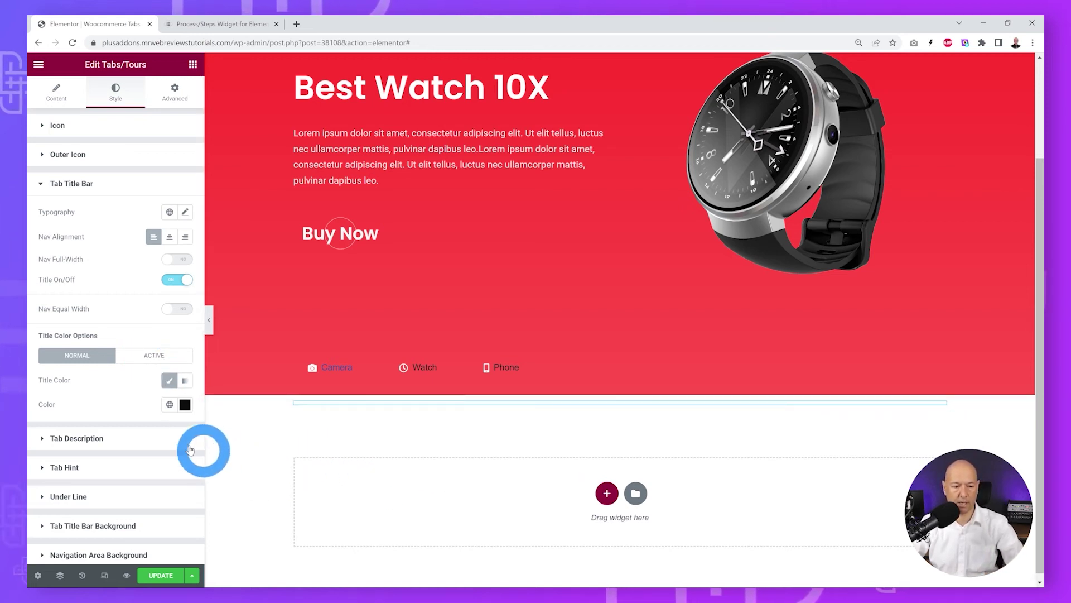
{"action": "left_click", "coordinate": [184, 406]}
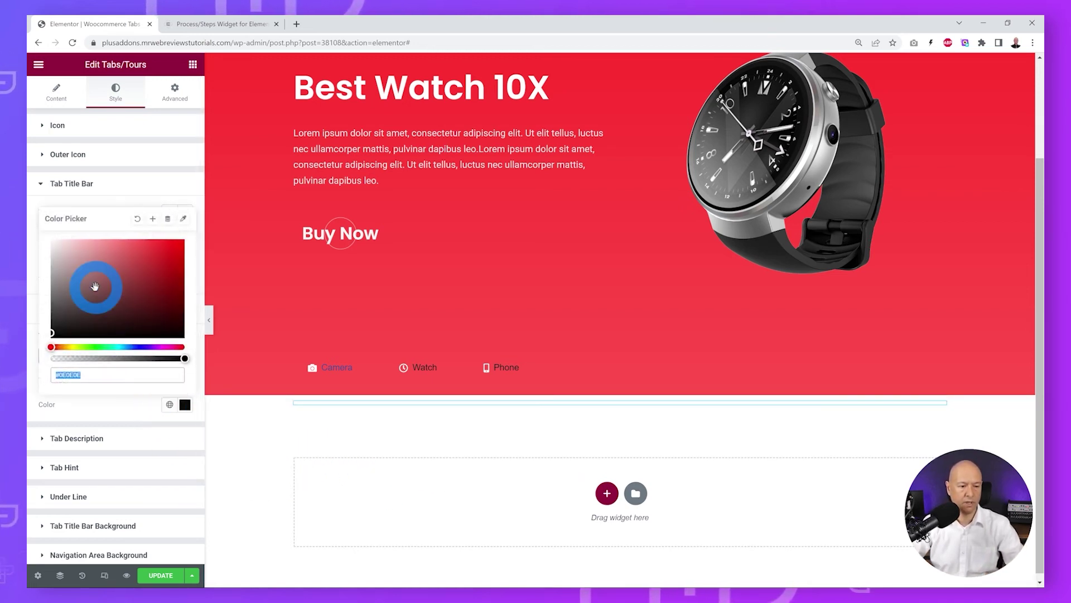
{"action": "left_click", "coordinate": [101, 414]}
Set the tab titles' active colour to a light grey and test it by pointing at the Camera and Phone tabs
{"action": "left_click", "coordinate": [152, 353]}
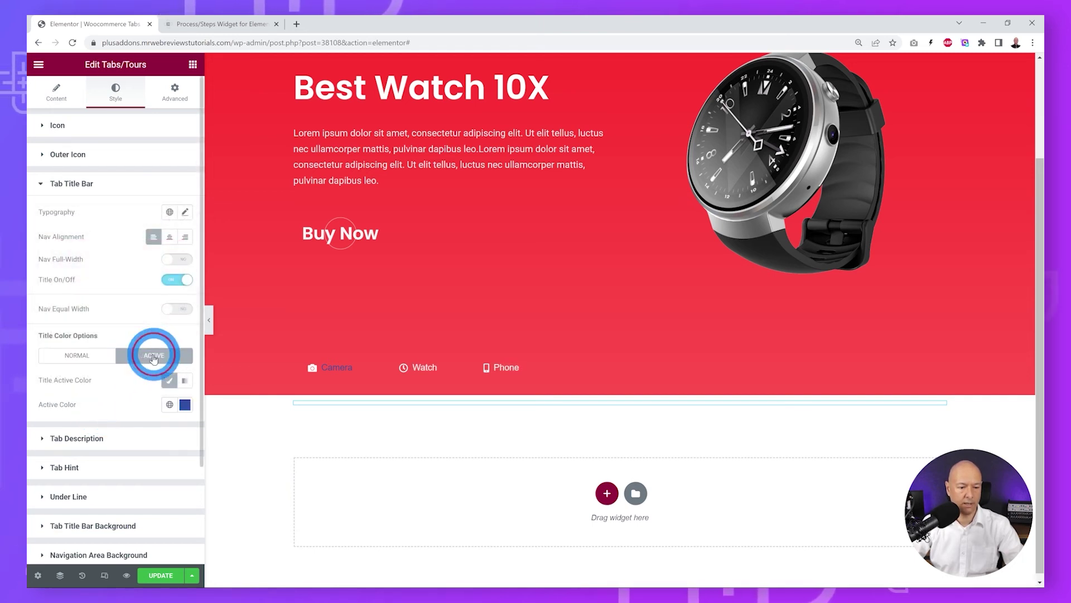
{"action": "left_click", "coordinate": [184, 406]}
{"action": "left_click", "coordinate": [50, 265]}
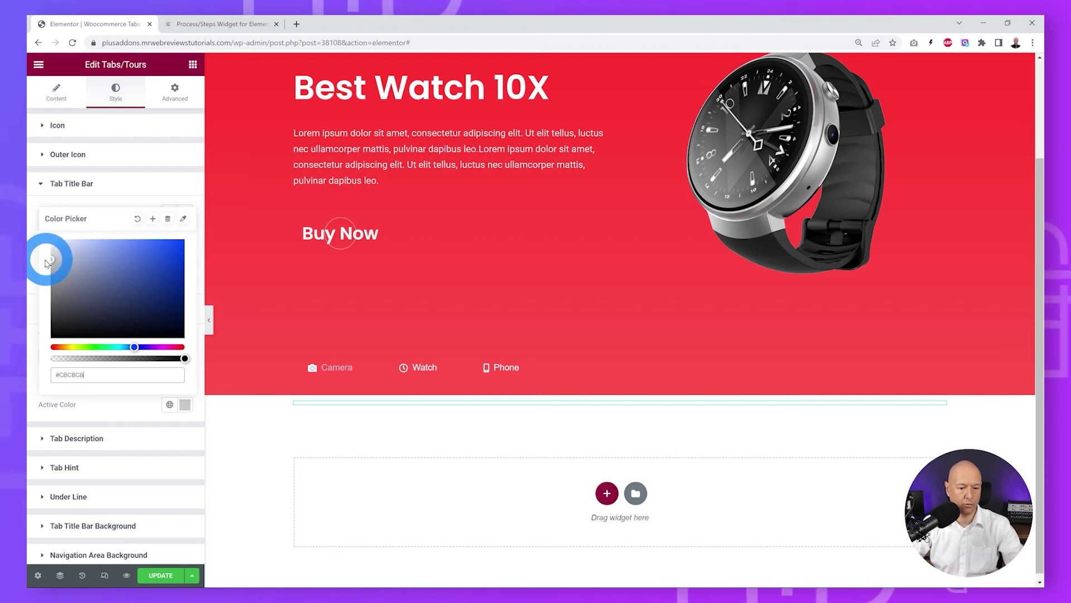
{"action": "left_click_drag", "start_coordinate": [47, 263], "coordinate": [38, 271]}
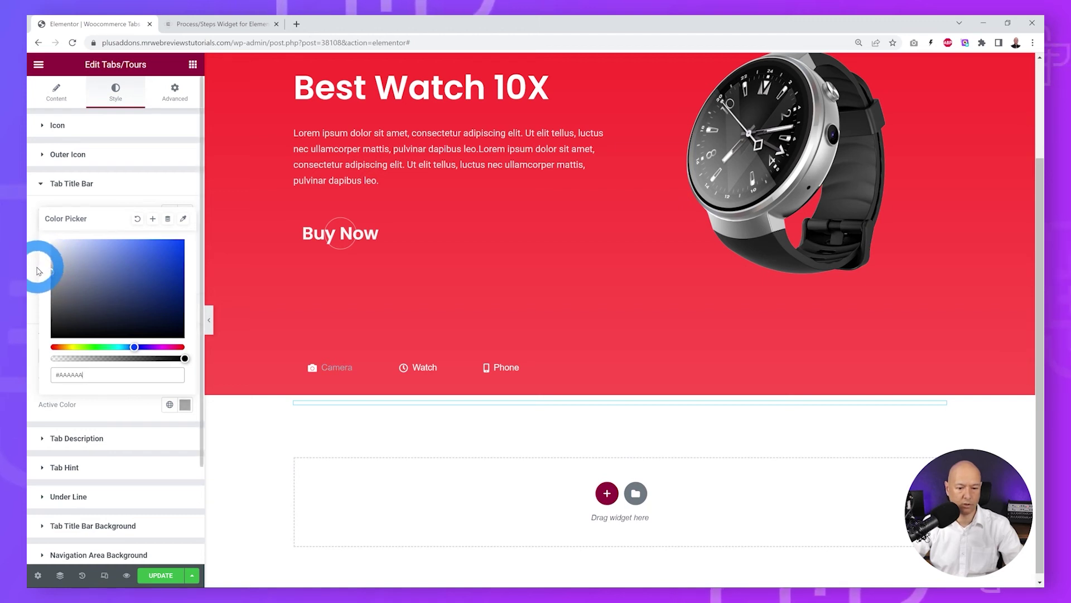
{"action": "left_click", "coordinate": [115, 409]}
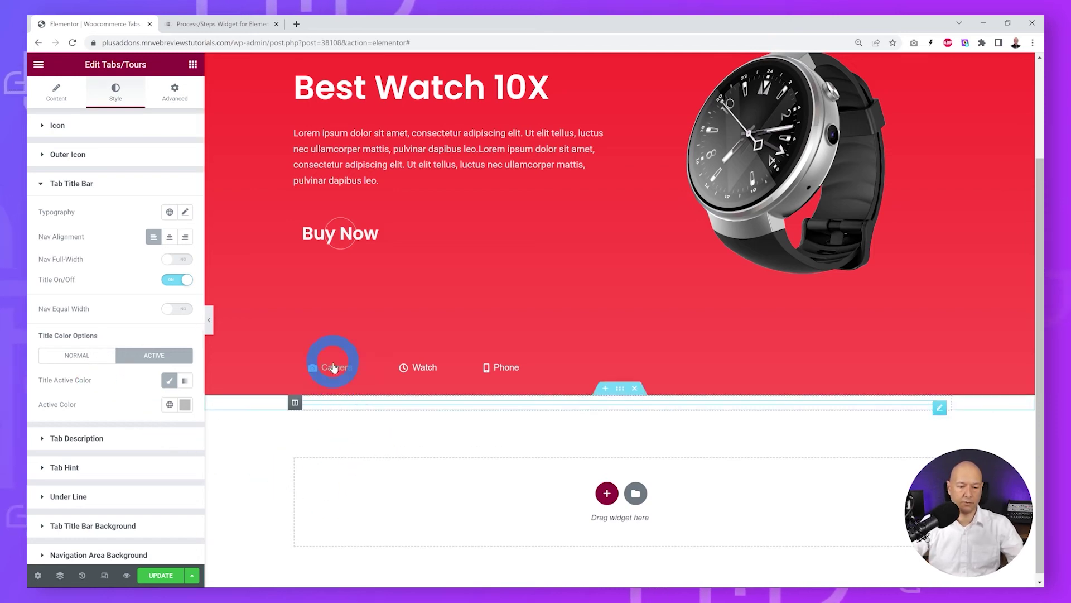
{"action": "left_click", "coordinate": [512, 369]}
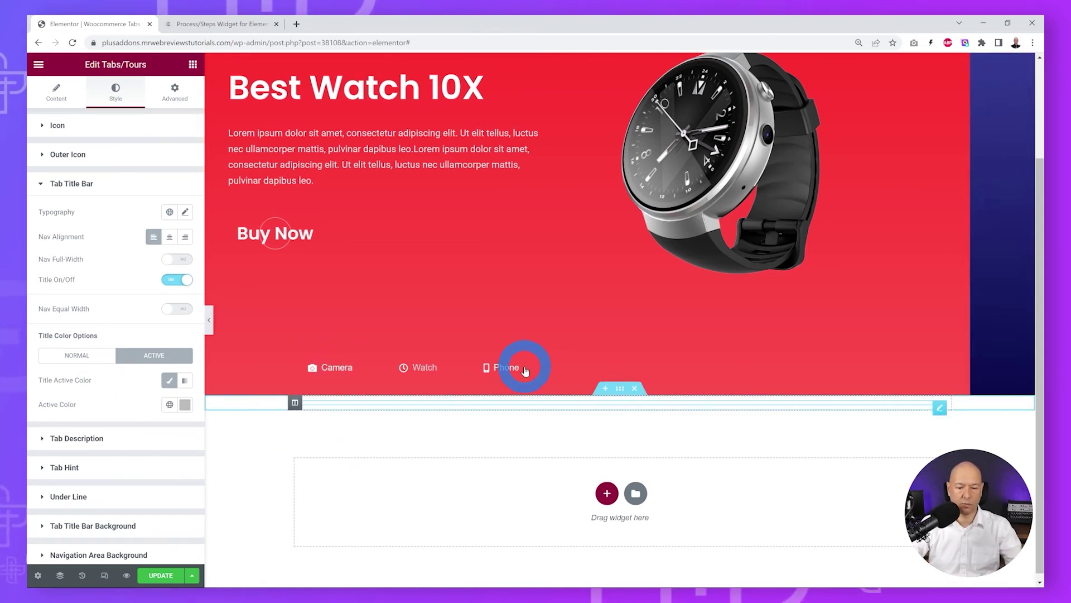
{"action": "left_click", "coordinate": [502, 485]}
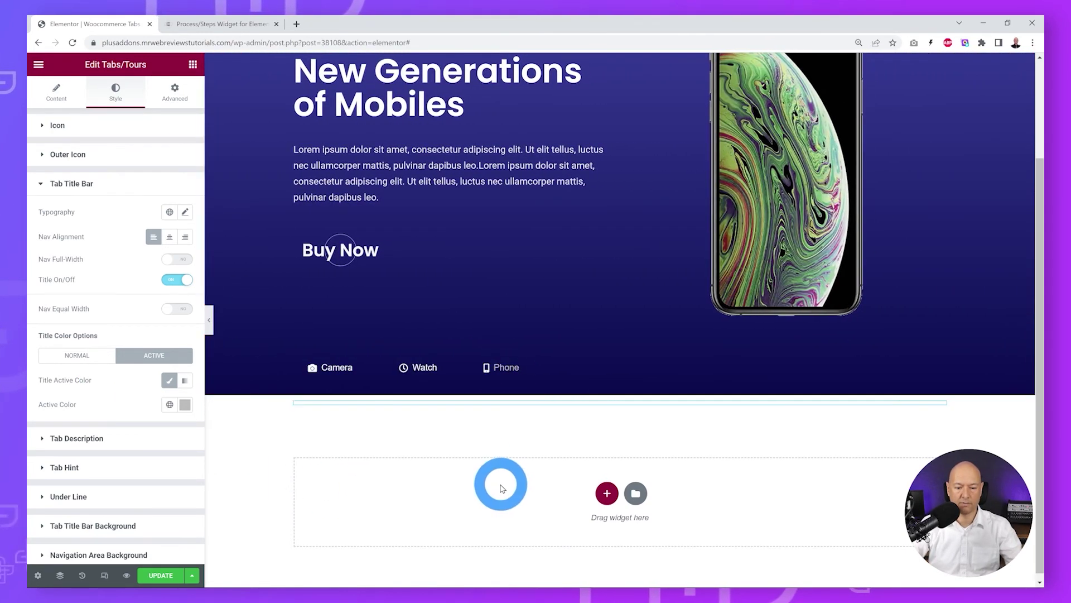
Enable Nav Full-Width for the tab title bar and set its typography to Poppins at slightly under 24 px
{"action": "left_click", "coordinate": [125, 396]}
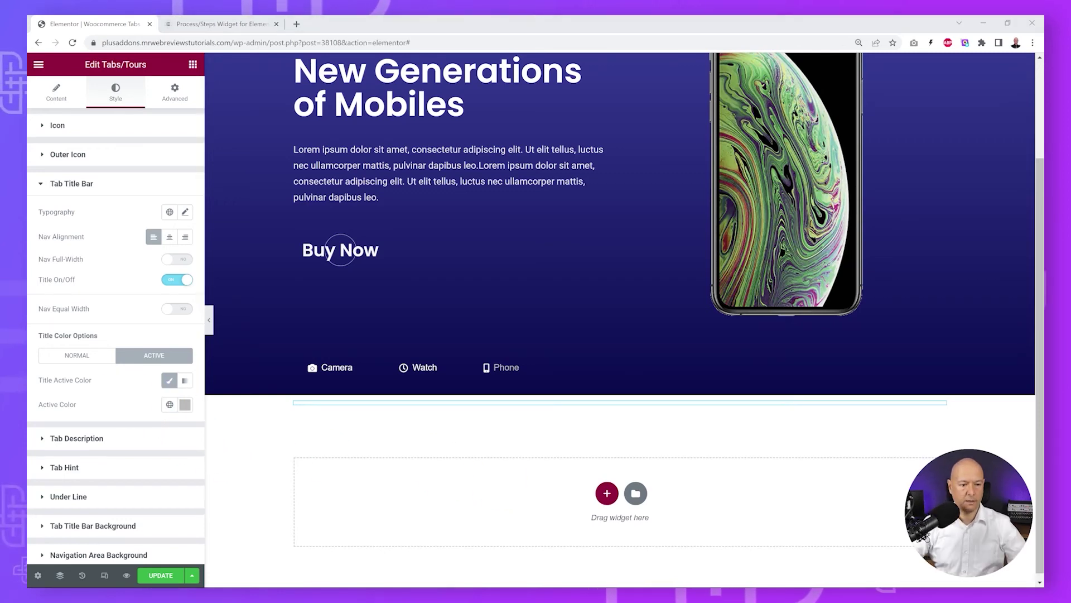
{"action": "left_click", "coordinate": [176, 259]}
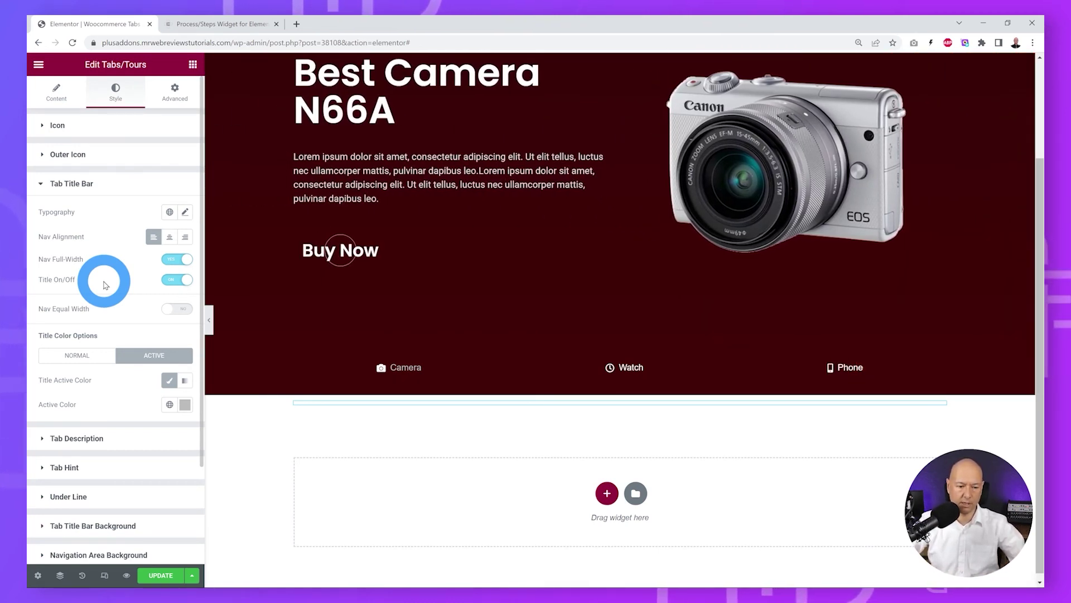
{"action": "left_click", "coordinate": [185, 212]}
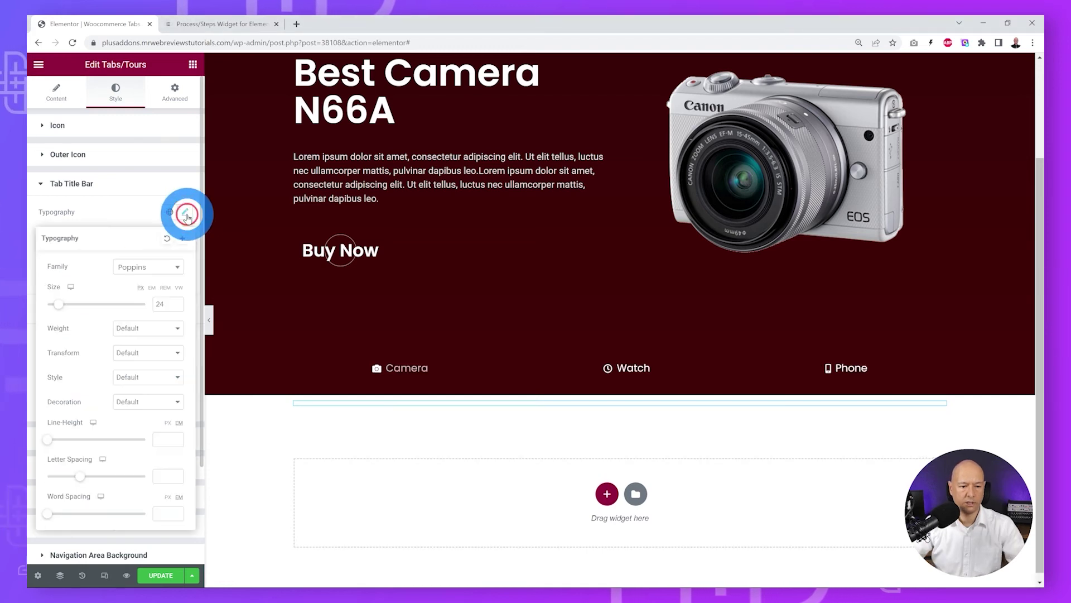
{"action": "left_click", "coordinate": [175, 269]}
{"action": "left_click", "coordinate": [177, 270]}
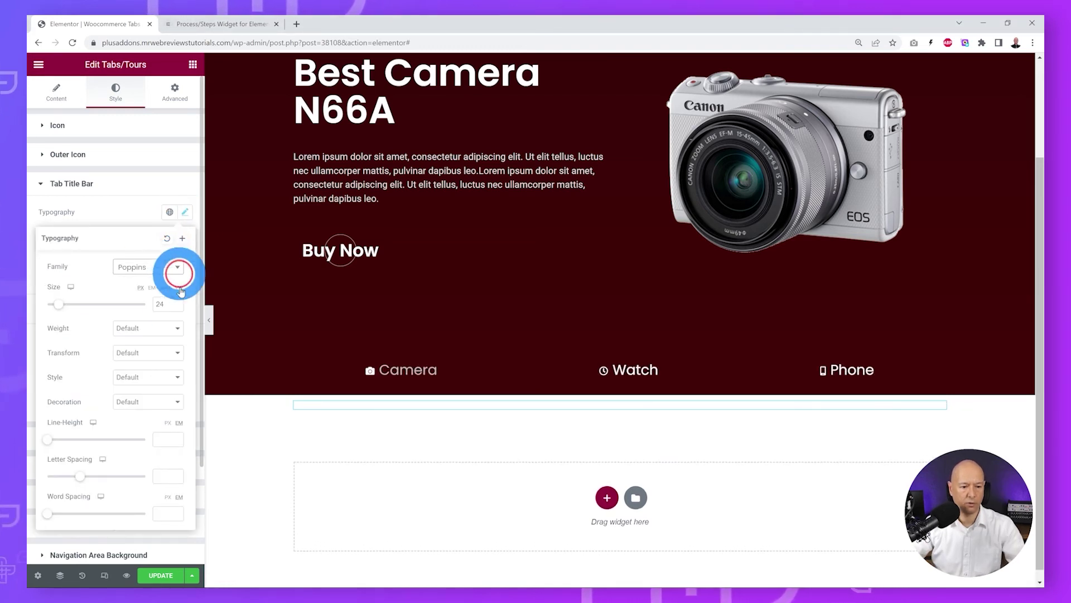
{"action": "left_click", "coordinate": [177, 306]}
{"action": "left_click", "coordinate": [139, 212]}
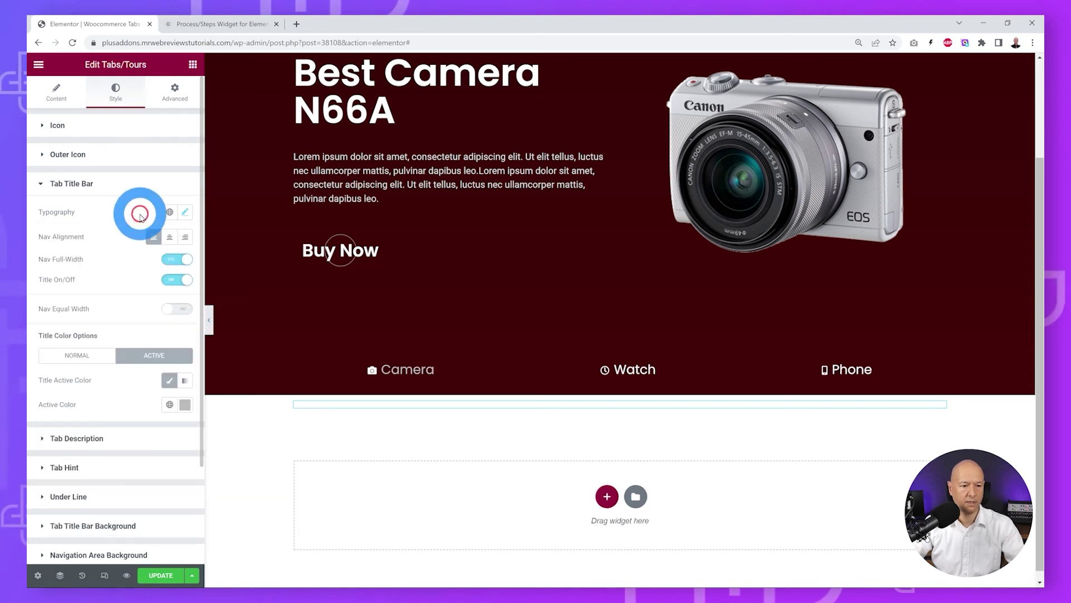
Increase the tab icons' size to 23
{"action": "left_click", "coordinate": [58, 126]}
{"action": "left_click_drag", "start_coordinate": [129, 167], "coordinate": [46, 173]}
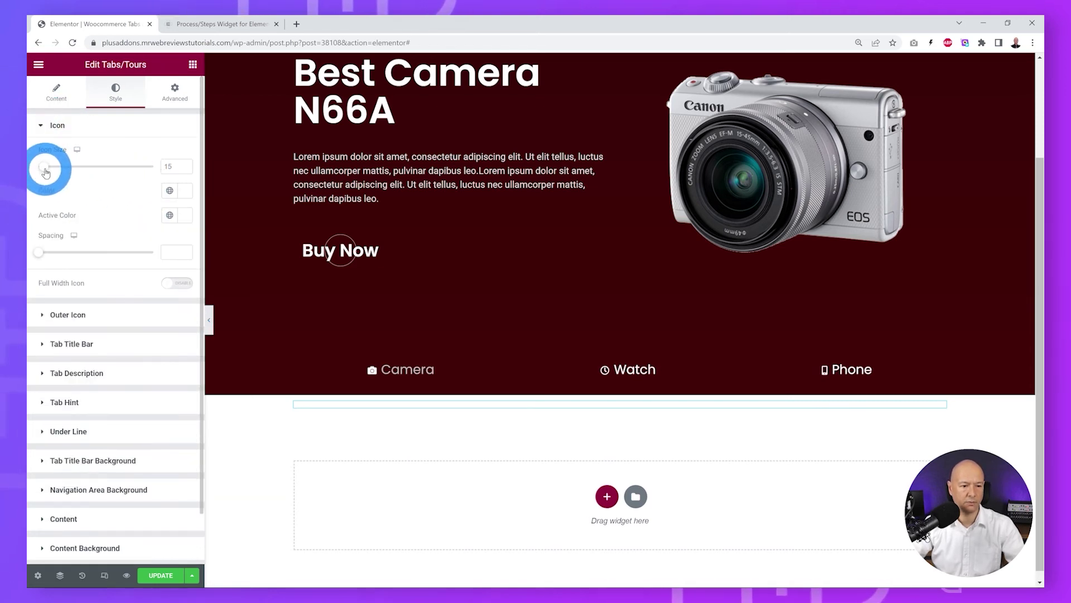
{"action": "left_click_drag", "start_coordinate": [52, 174], "coordinate": [51, 172]}
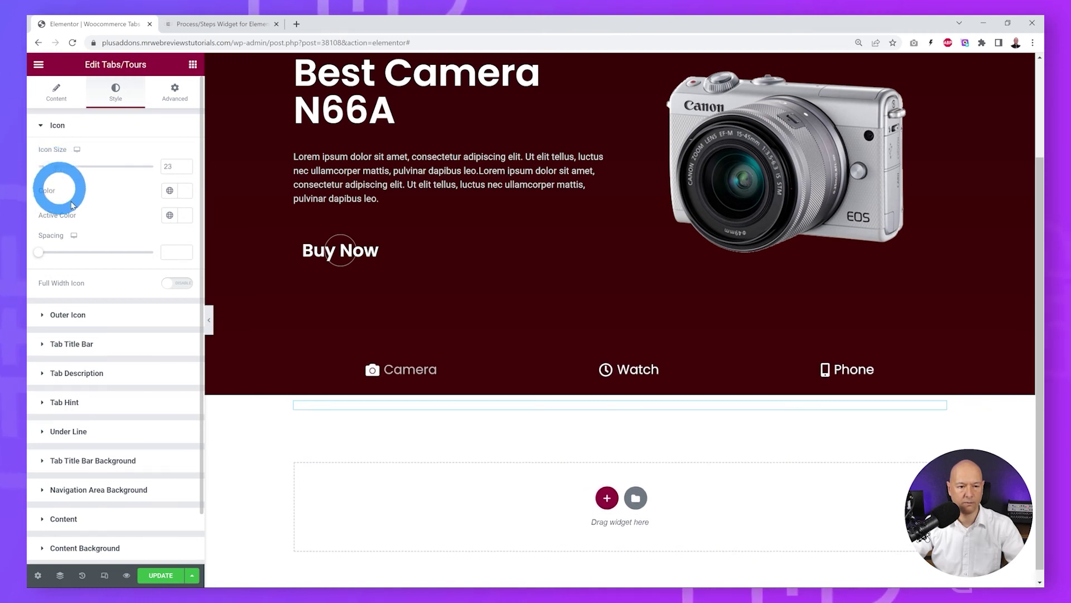
{"action": "left_click", "coordinate": [126, 408]}
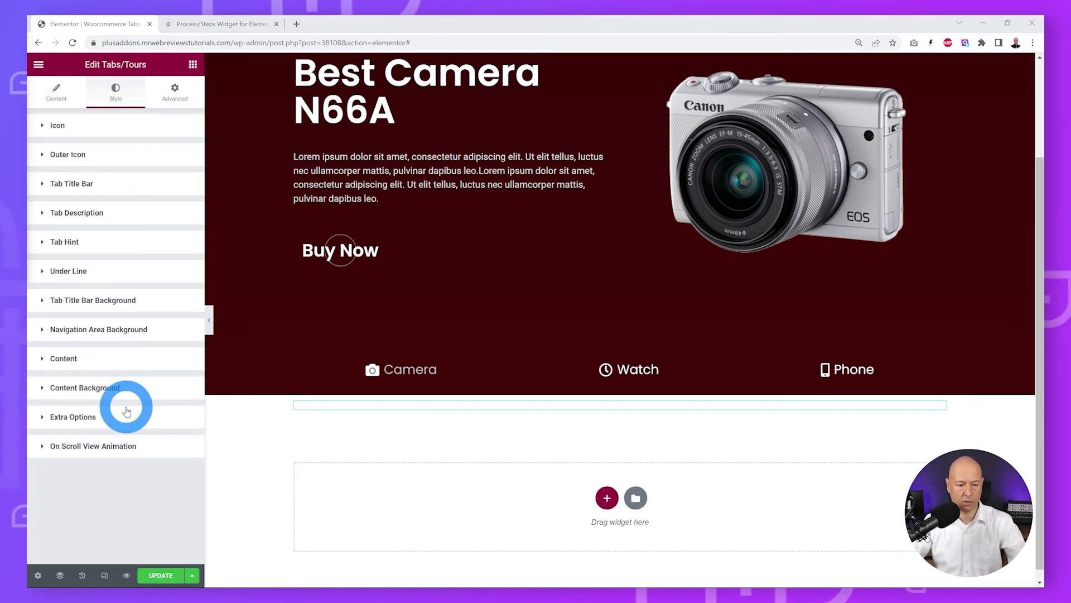
Give the tabs' navigation area a classic white (#FFFFFF) background with its opacity reduced to about one third
{"action": "left_click", "coordinate": [115, 334]}
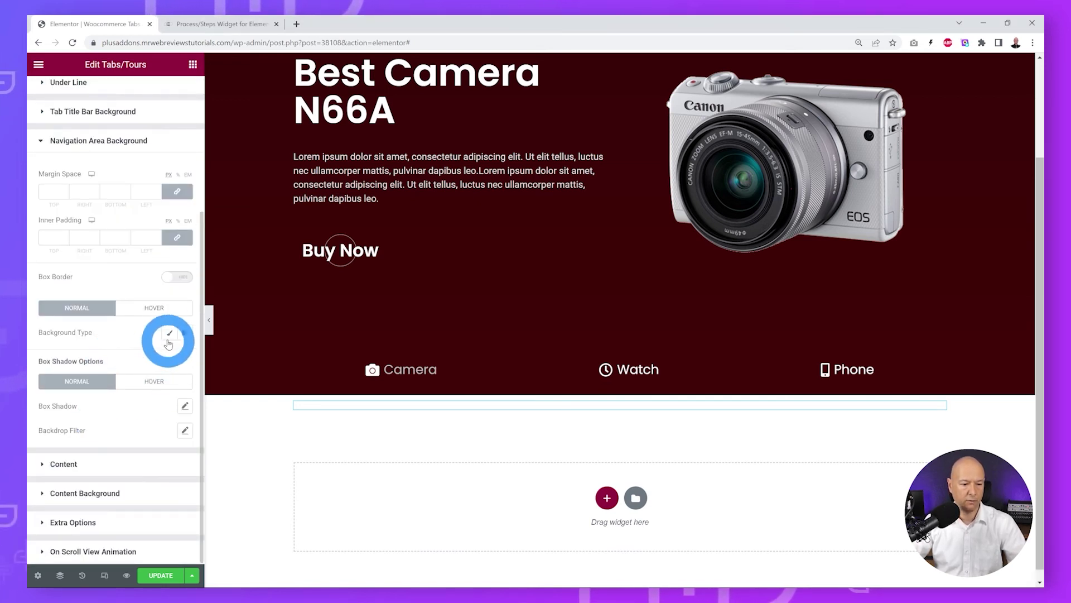
{"action": "left_click", "coordinate": [168, 334]}
{"action": "left_click", "coordinate": [184, 356]}
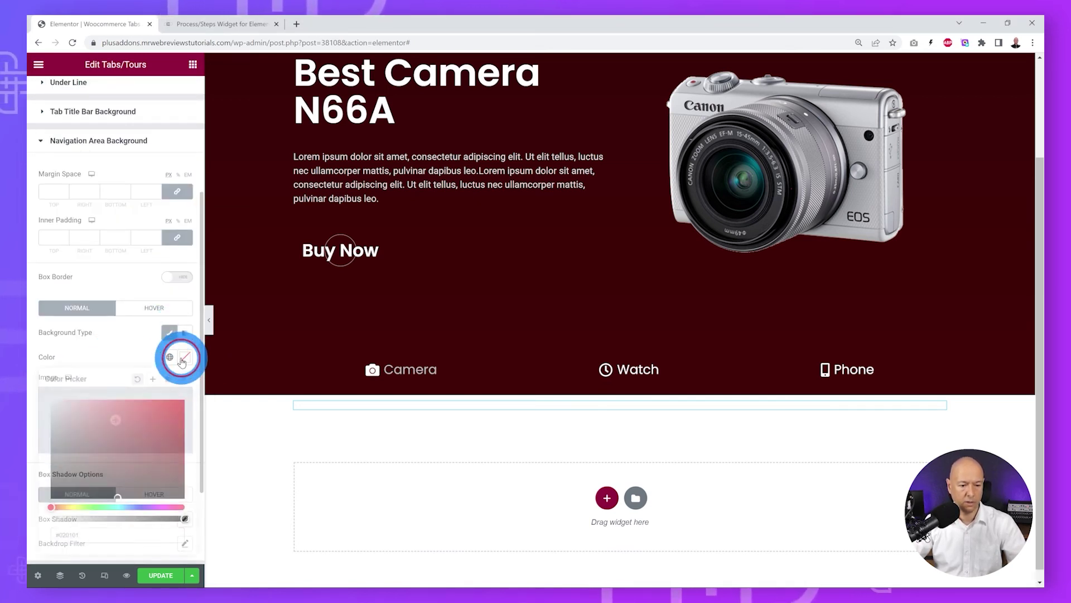
{"action": "type", "text": "#FFFFFF"}
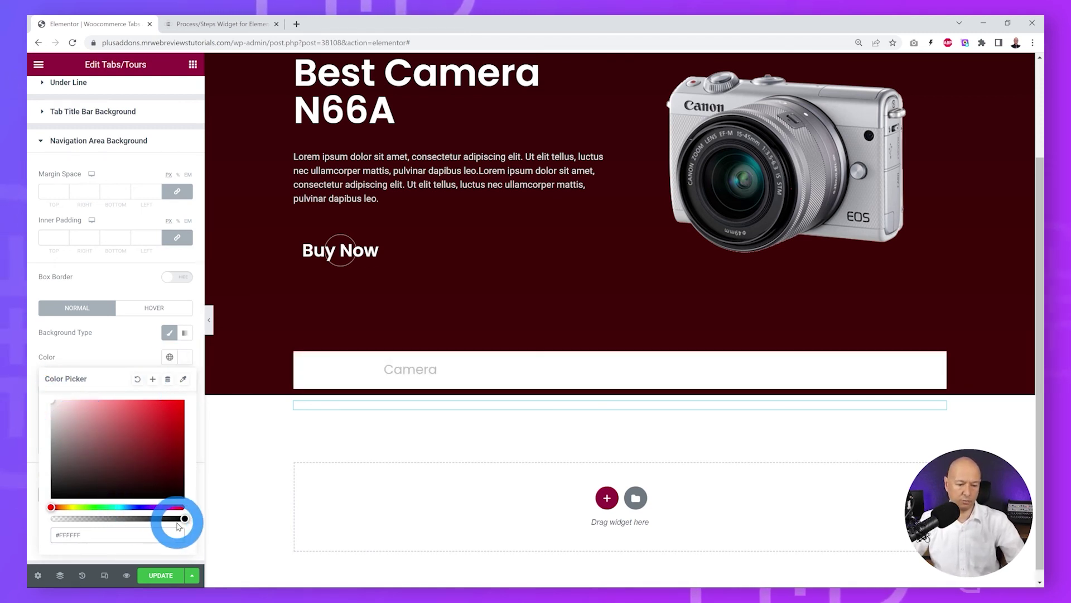
{"action": "left_click_drag", "start_coordinate": [162, 518], "coordinate": [99, 518]}
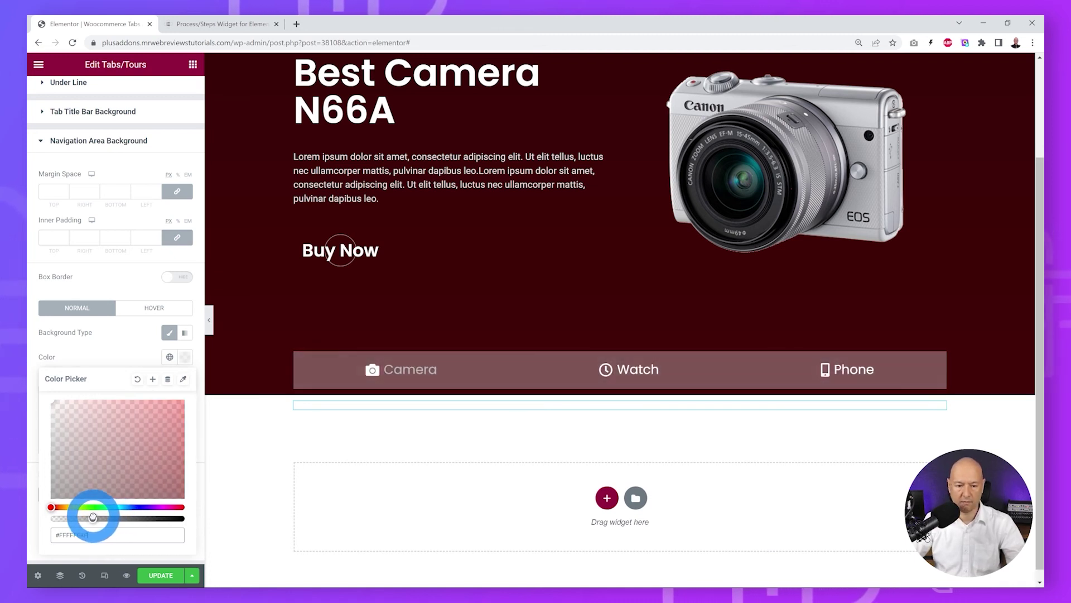
{"action": "left_click", "coordinate": [114, 419]}
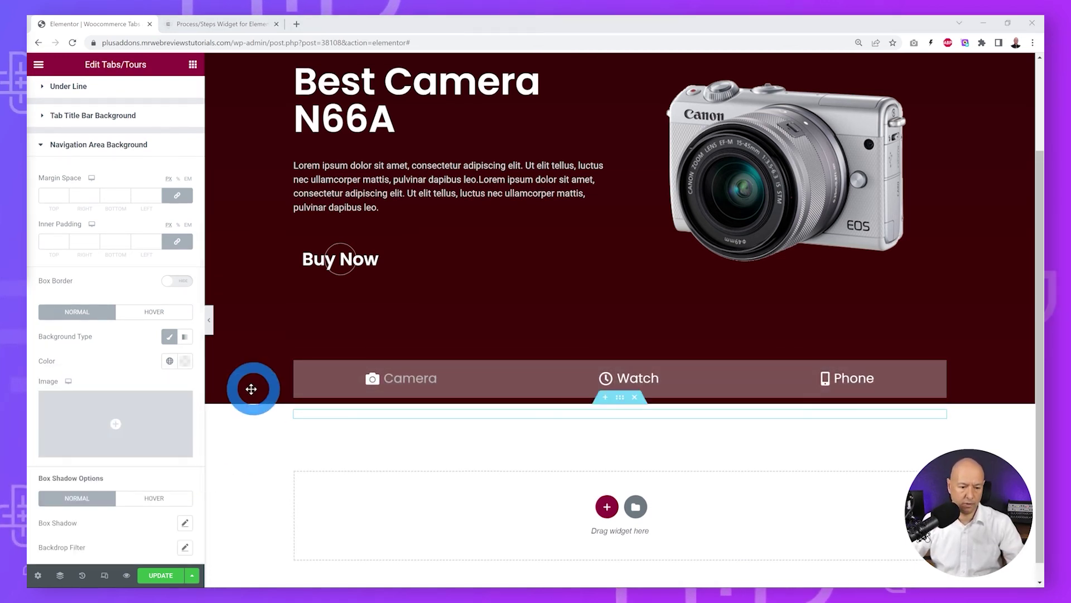
Set the content width of the section containing the tabs to Full Width
{"action": "left_click", "coordinate": [620, 399]}
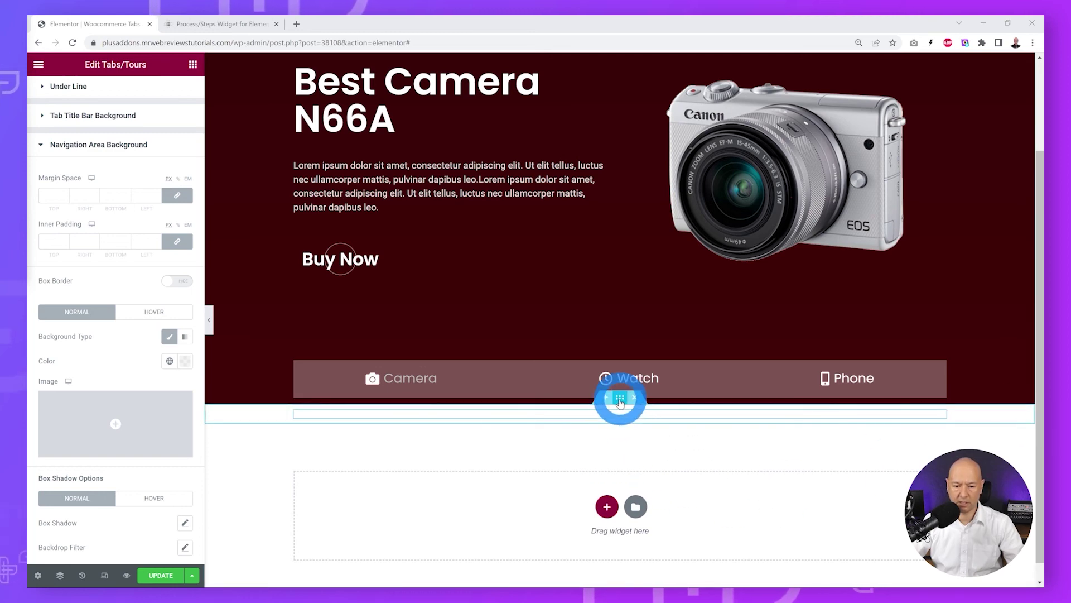
{"action": "left_click", "coordinate": [173, 154]}
{"action": "left_click", "coordinate": [169, 174]}
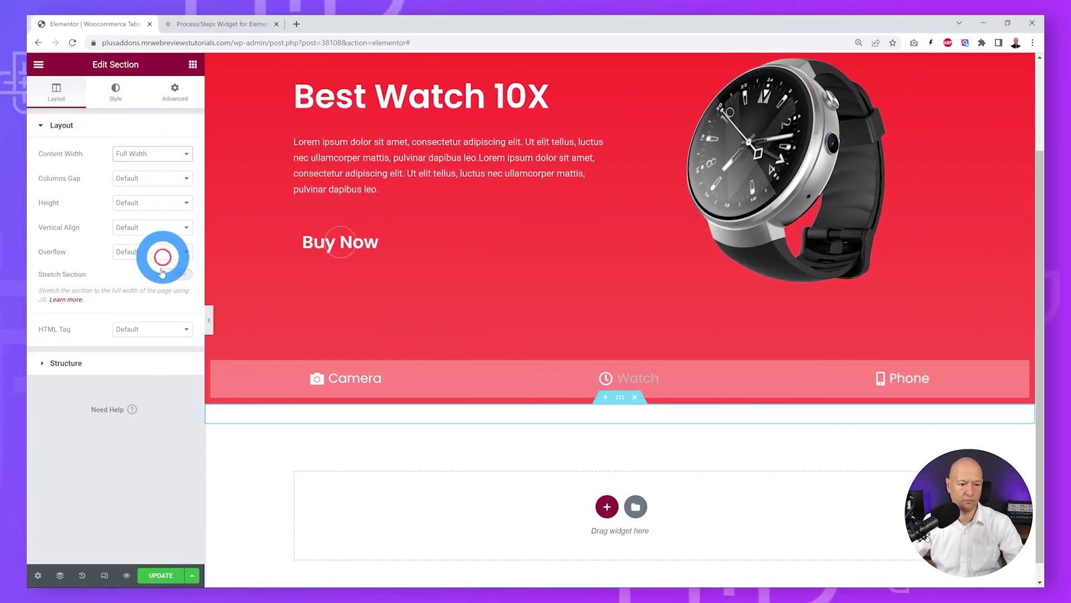
Set the columns gap of the section containing the tabs to No Gap
{"action": "left_click", "coordinate": [186, 178]}
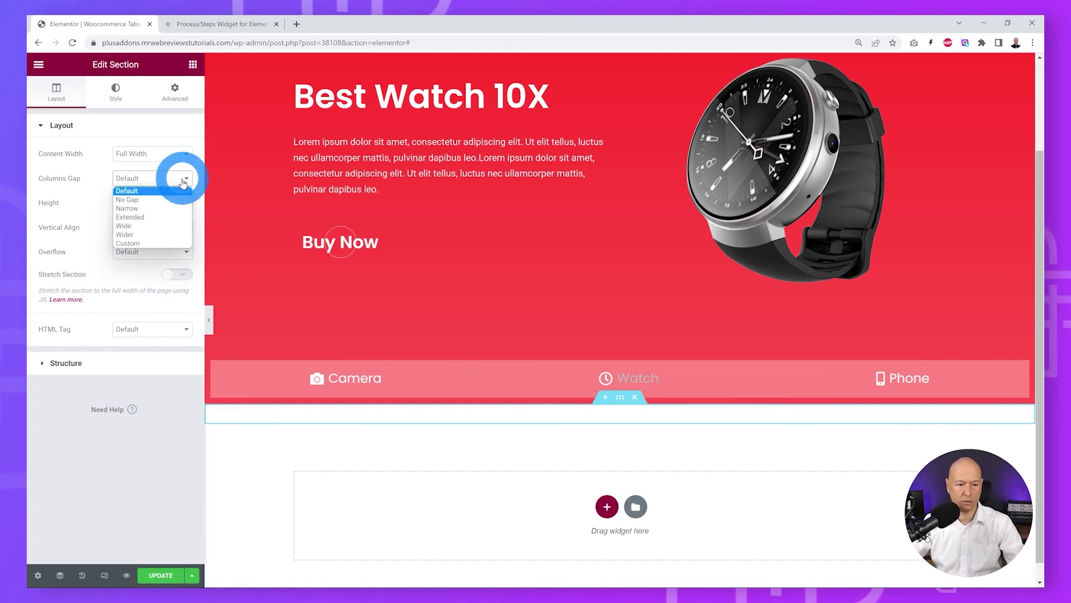
{"action": "left_click", "coordinate": [140, 199]}
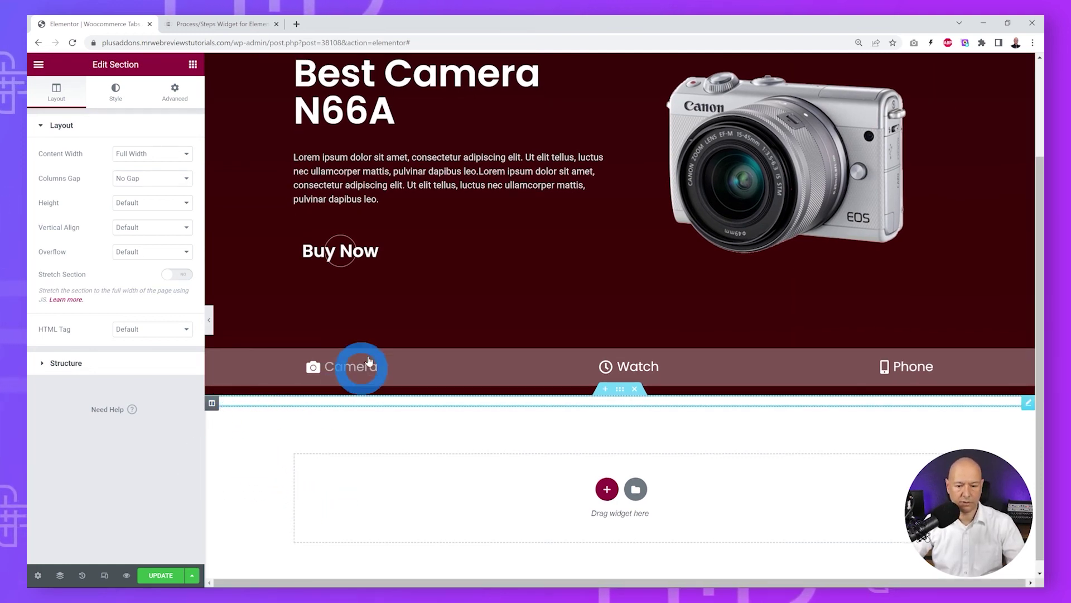
Set the Tabs/Tours widget's top margin to -65 px and try swiping the slider above it
{"action": "left_click", "coordinate": [428, 368]}
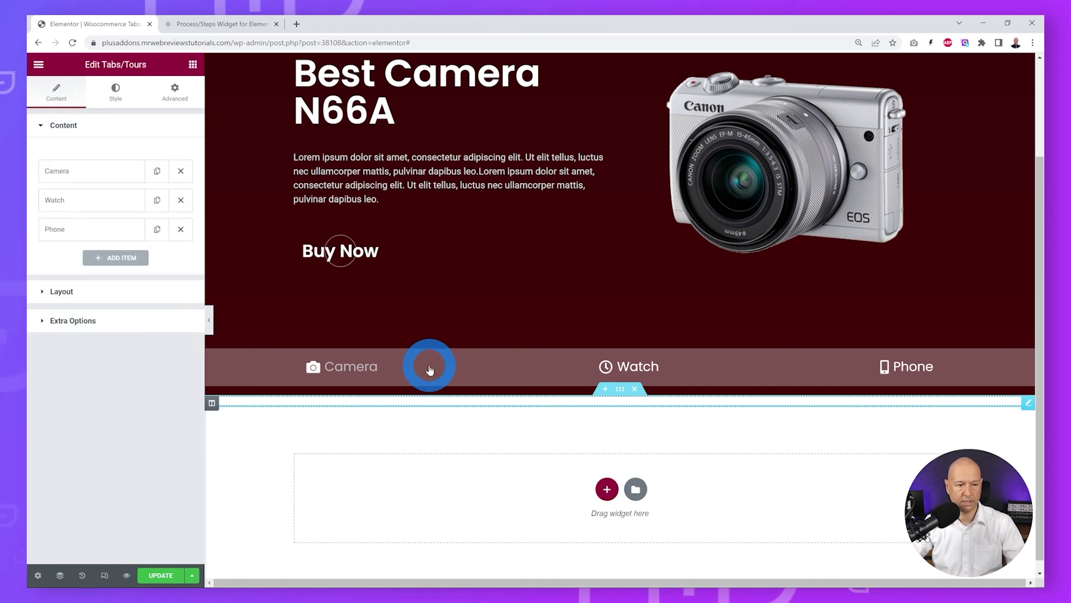
{"action": "left_click", "coordinate": [176, 99]}
{"action": "left_click", "coordinate": [81, 347]}
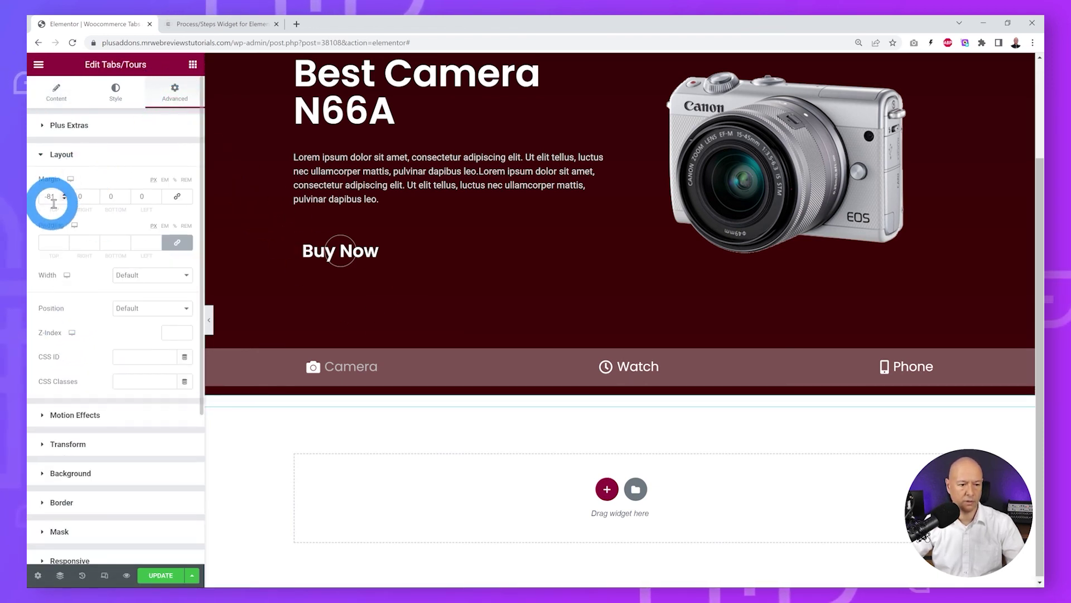
{"action": "left_click_drag", "start_coordinate": [65, 197], "coordinate": [65, 198]}
{"action": "left_click", "coordinate": [67, 275]}
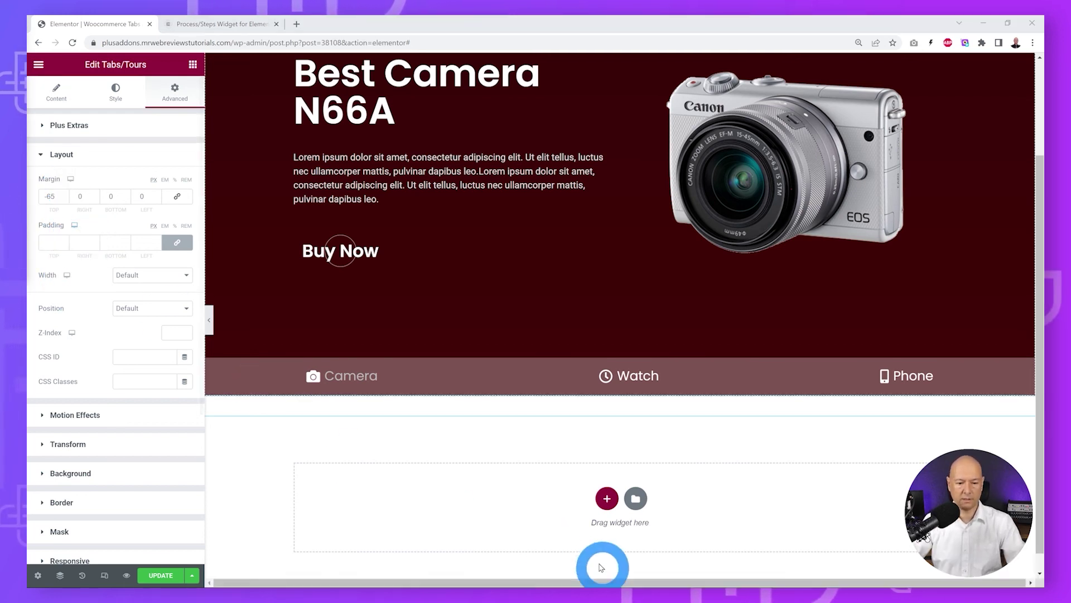
{"action": "left_click", "coordinate": [267, 538]}
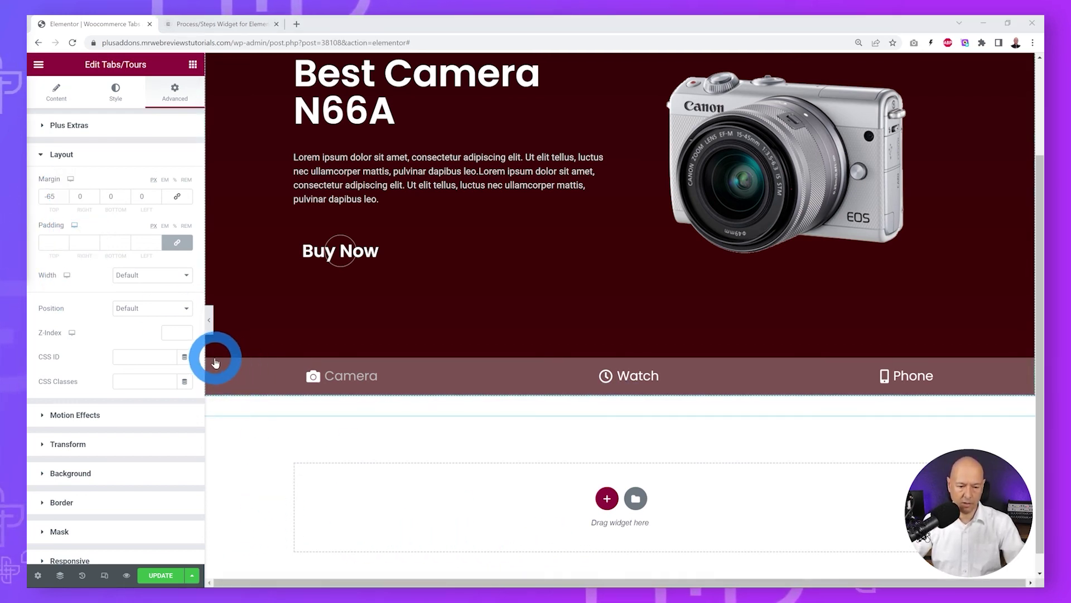
{"action": "left_click_drag", "start_coordinate": [486, 363], "coordinate": [380, 358]}
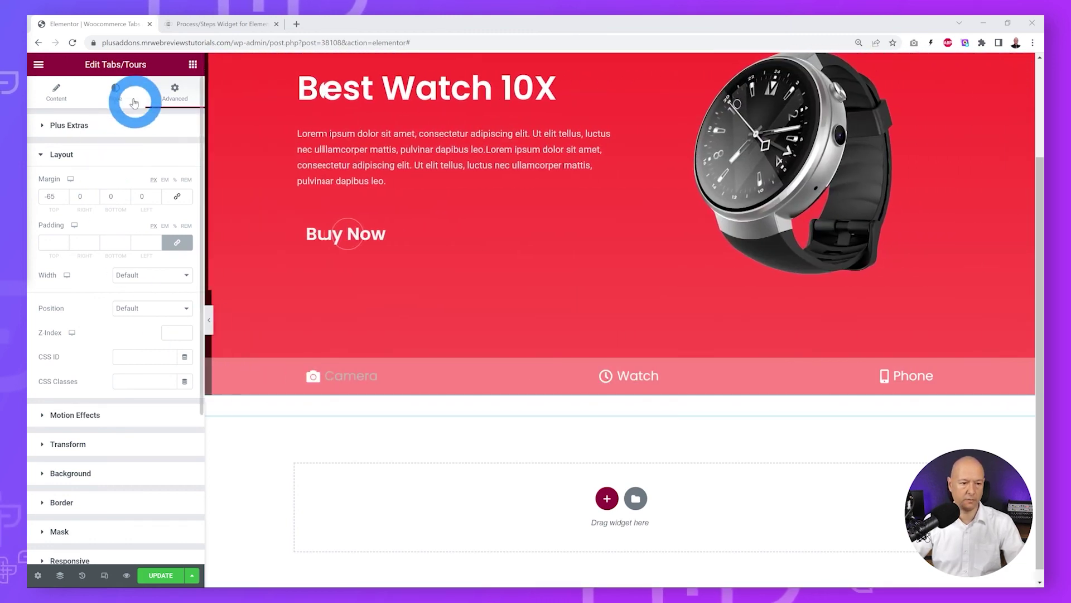
Enable the box border in the widget's Tab Title Bar Background style settings
{"action": "left_click", "coordinate": [119, 98]}
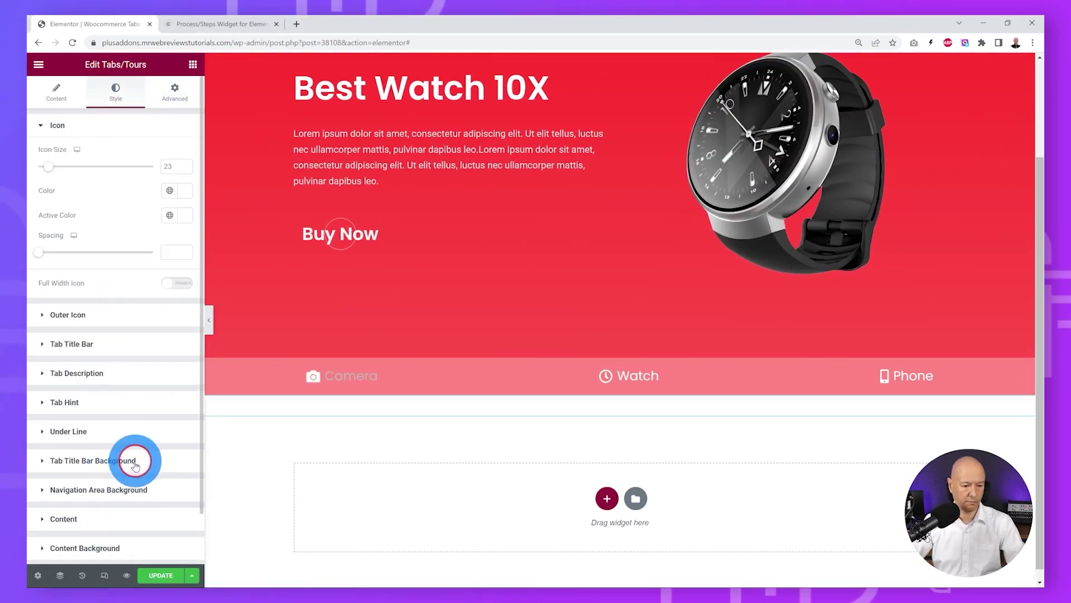
{"action": "left_click", "coordinate": [133, 462]}
{"action": "scroll", "coordinate": [140, 391], "scroll_direction": "down", "scroll_amount": 3}
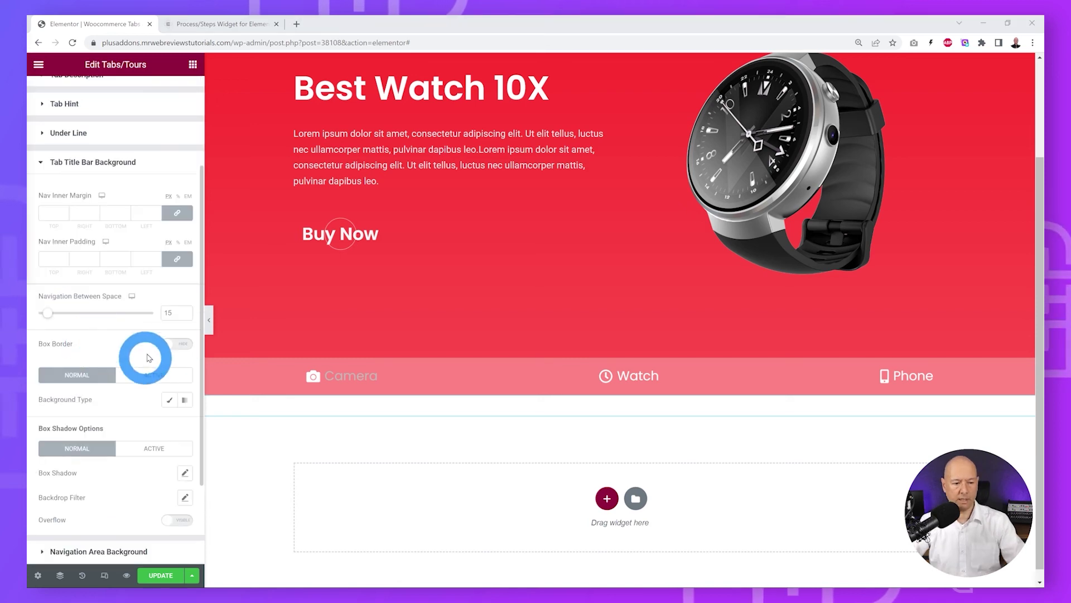
{"action": "left_click", "coordinate": [177, 345]}
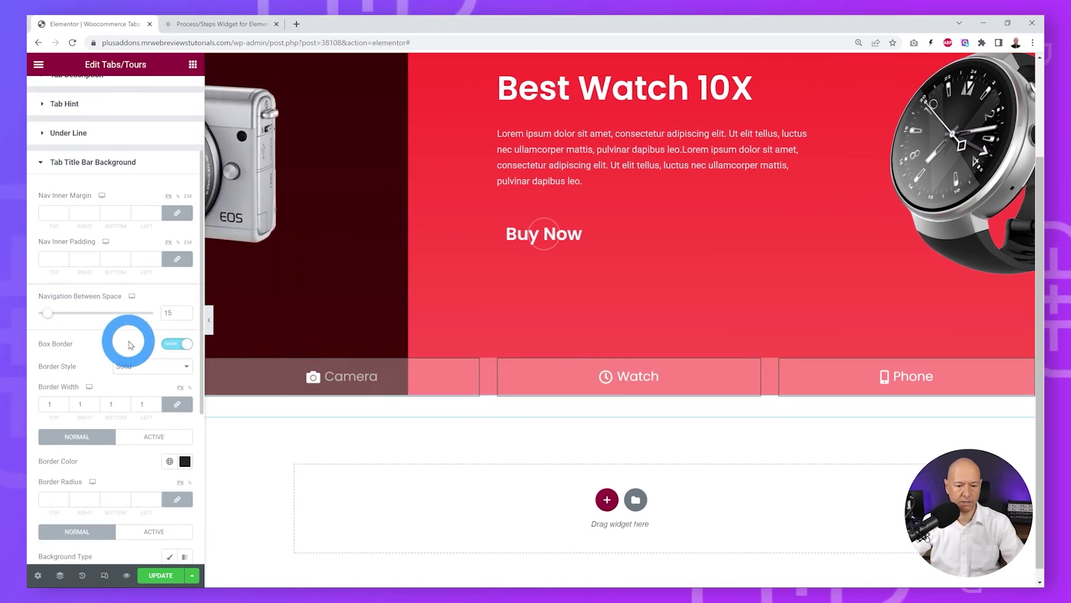
Unlink the tab border widths and set the top to 3 px and the right, bottom and left to 0
{"action": "scroll", "coordinate": [129, 343], "scroll_direction": "down", "scroll_amount": 2}
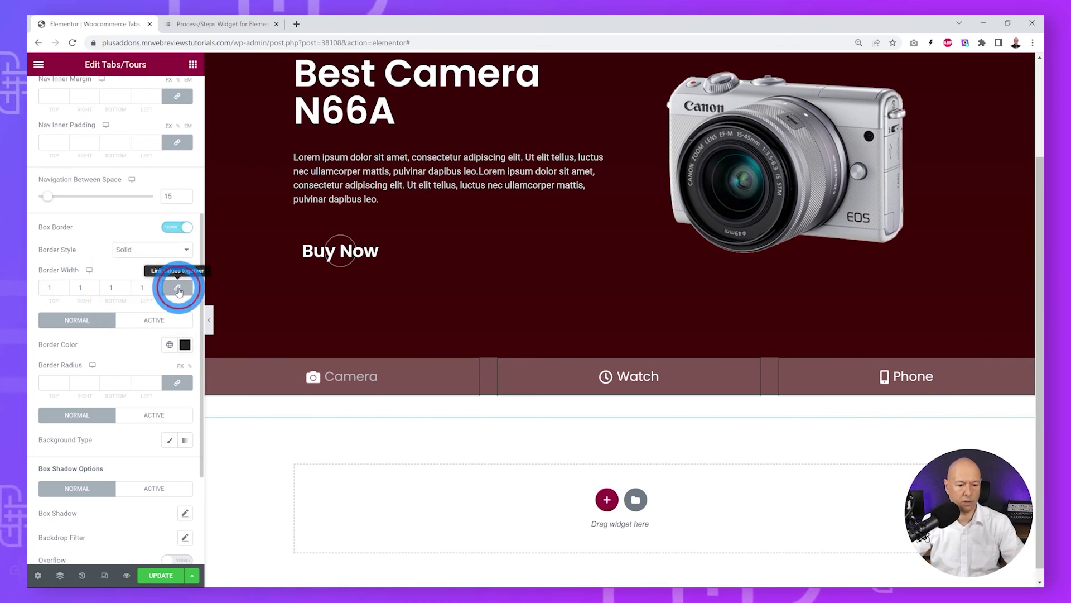
{"action": "left_click", "coordinate": [177, 288]}
{"action": "left_click", "coordinate": [65, 286]}
{"action": "left_click", "coordinate": [75, 287]}
{"action": "left_click", "coordinate": [96, 290]}
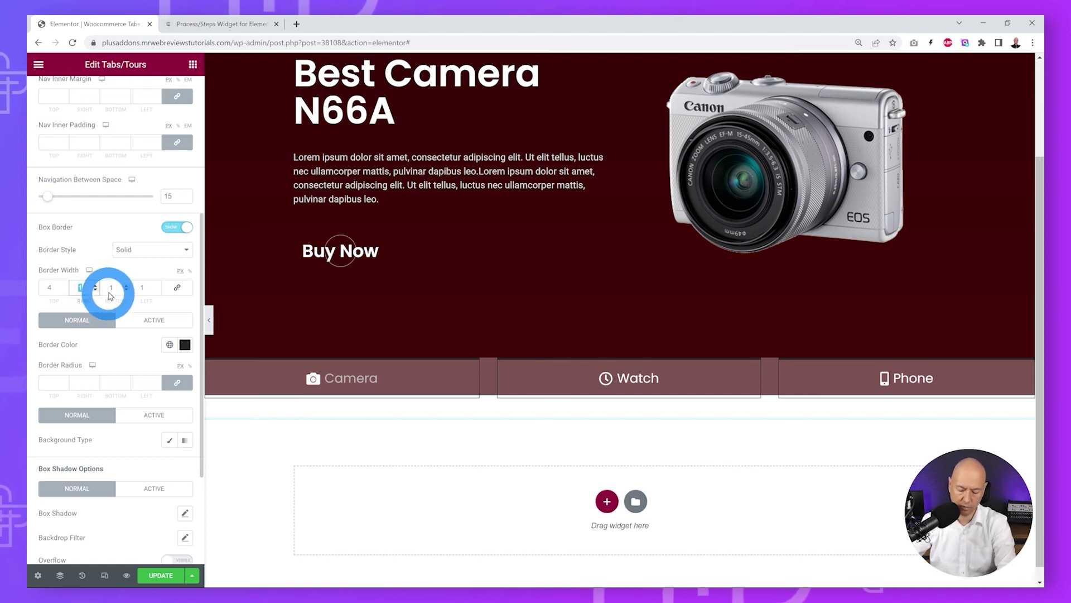
{"action": "left_click", "coordinate": [141, 289]}
{"action": "left_click", "coordinate": [65, 289]}
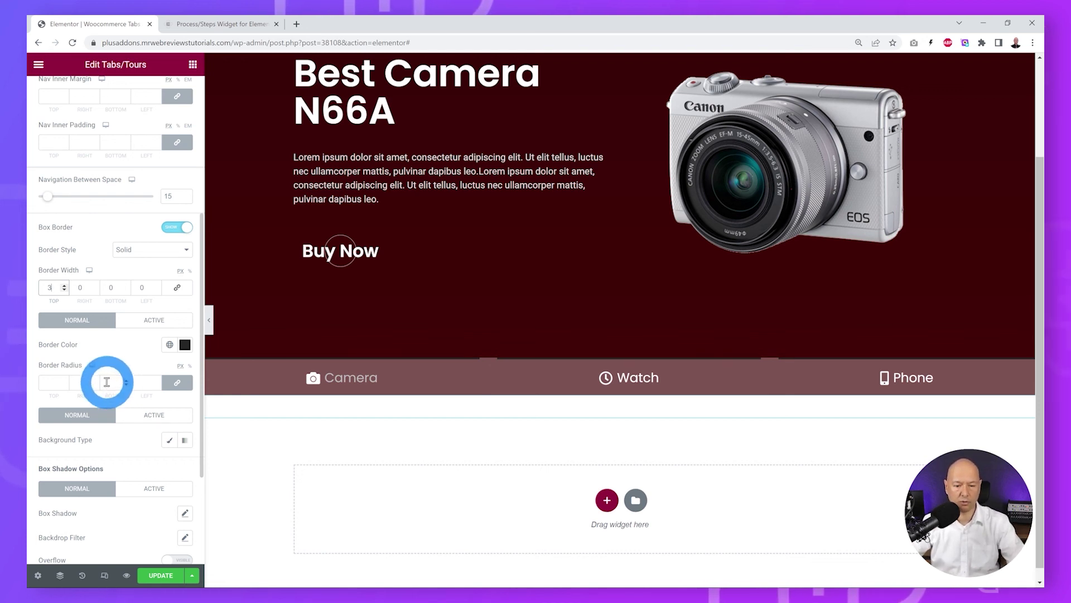
Set the active tab's border color to white and test it on the Watch, Phone and Camera tabs
{"action": "left_click", "coordinate": [152, 320]}
{"action": "left_click", "coordinate": [181, 346]}
{"action": "left_click_drag", "start_coordinate": [72, 407], "coordinate": [42, 381]}
{"action": "left_click", "coordinate": [97, 340]}
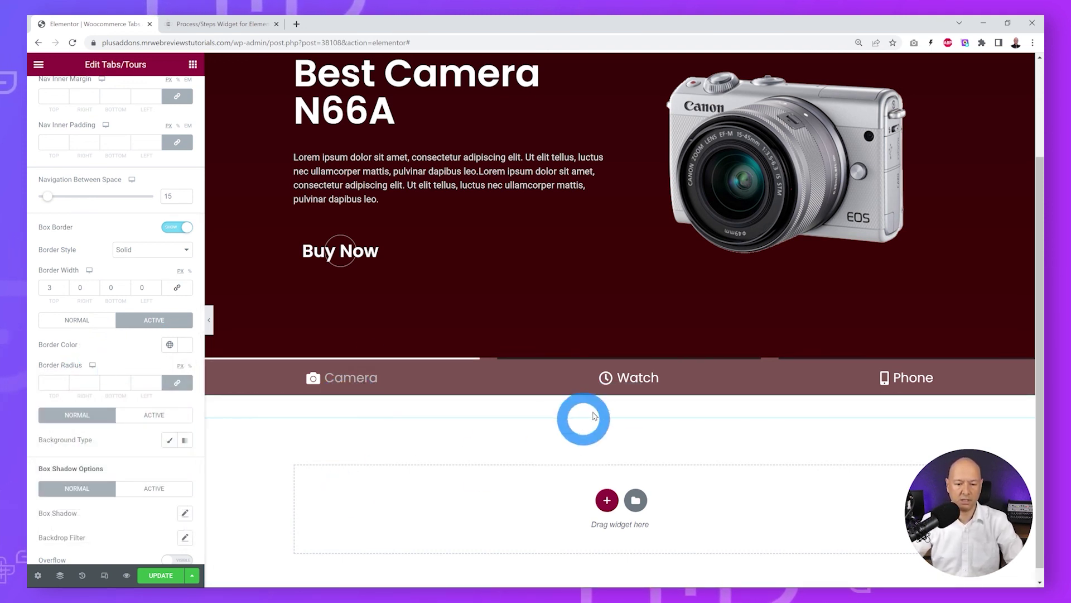
{"action": "left_click", "coordinate": [618, 382]}
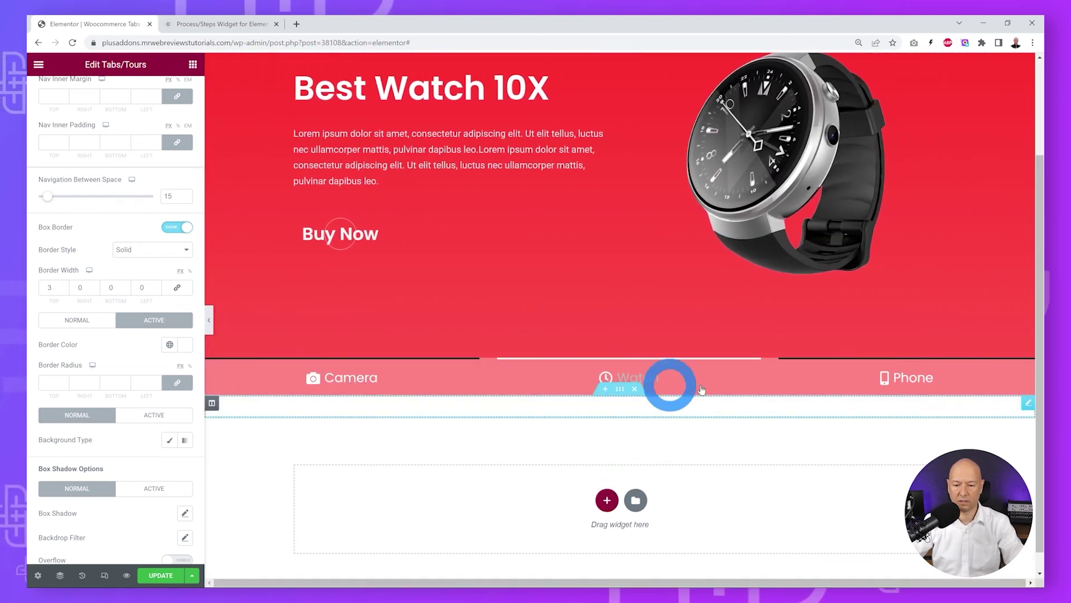
{"action": "left_click", "coordinate": [904, 377]}
{"action": "left_click", "coordinate": [611, 378]}
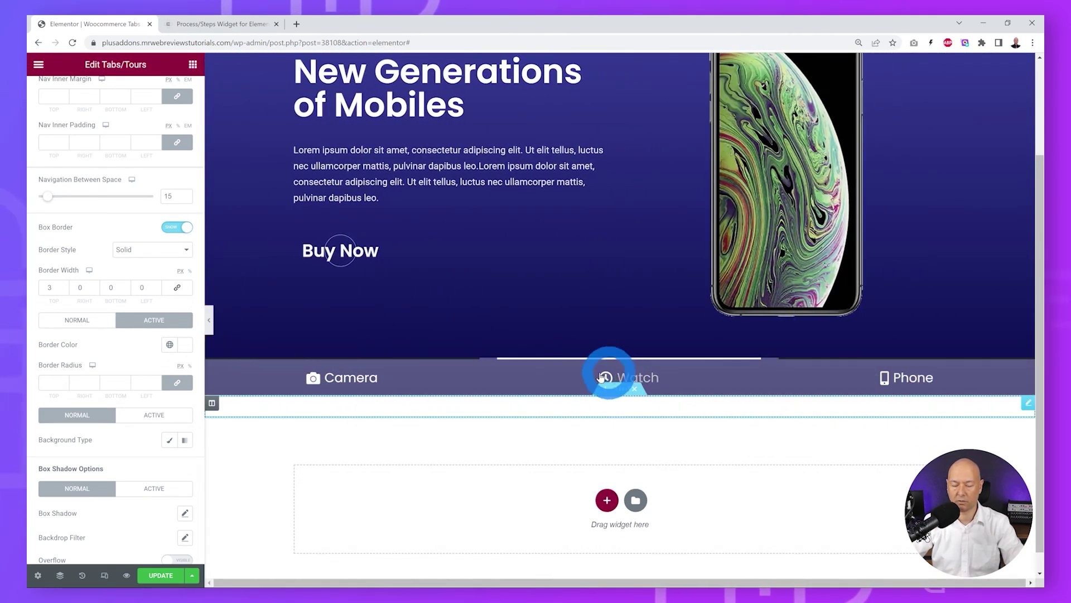
{"action": "left_click", "coordinate": [350, 375]}
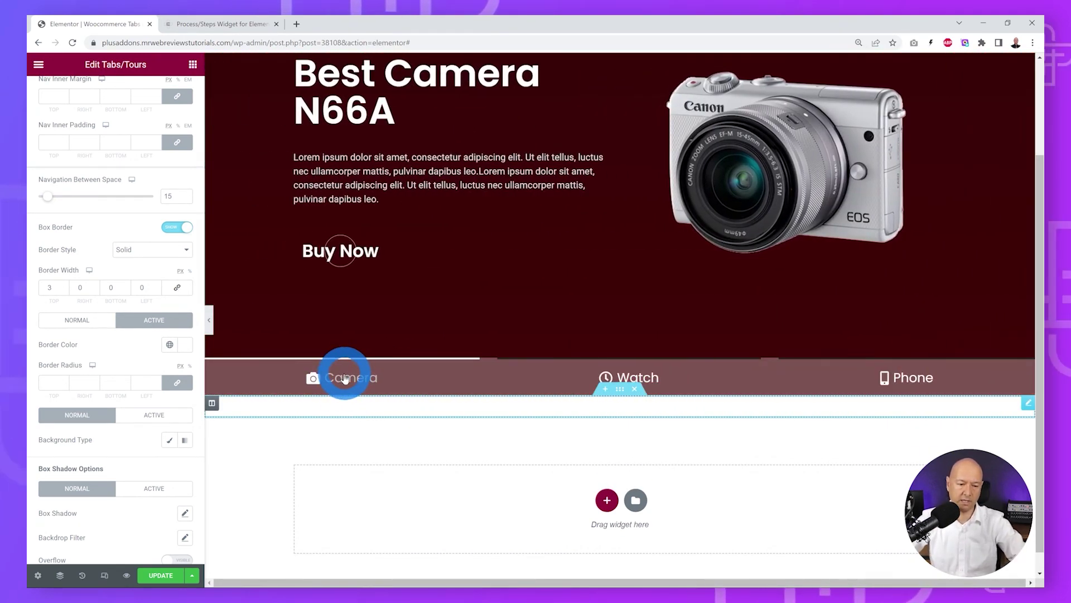
Make the border color of the tabs' normal state fully transparent
{"action": "left_click", "coordinate": [77, 319]}
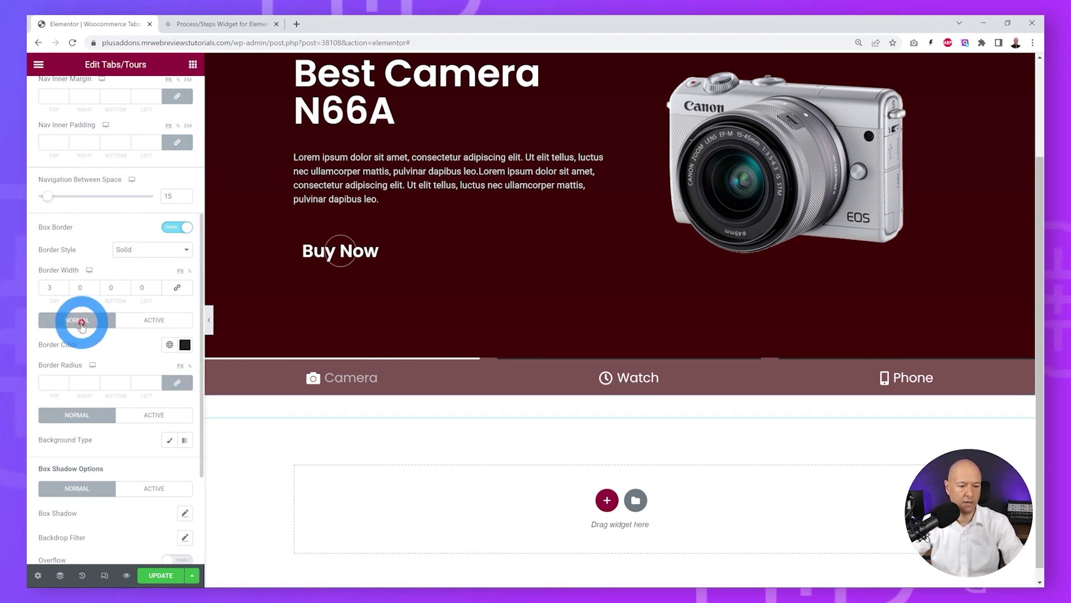
{"action": "left_click", "coordinate": [185, 345]}
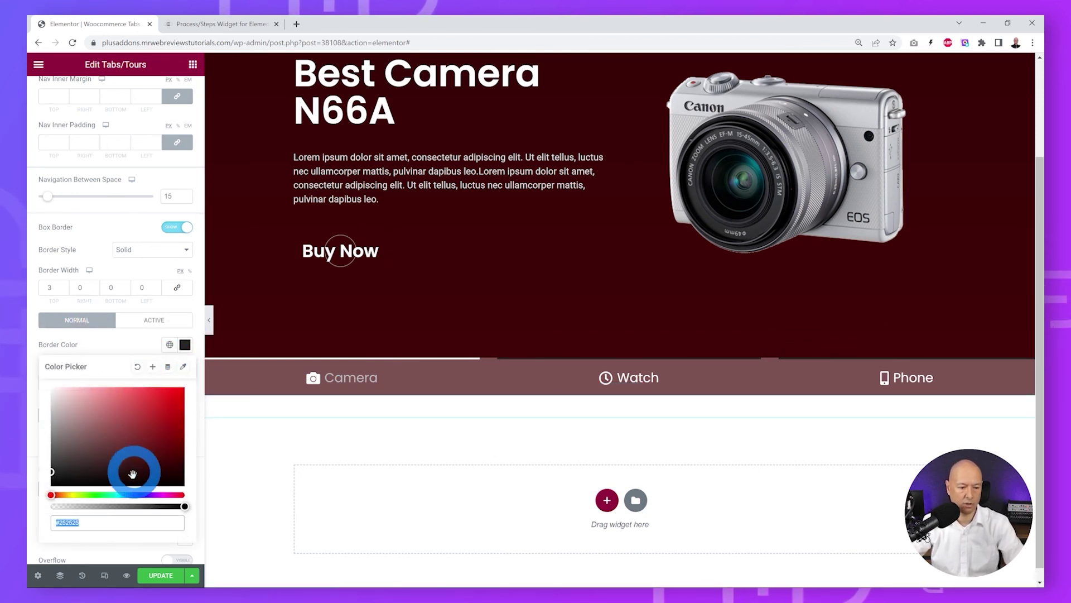
{"action": "left_click_drag", "start_coordinate": [185, 506], "coordinate": [45, 511]}
{"action": "left_click", "coordinate": [126, 344]}
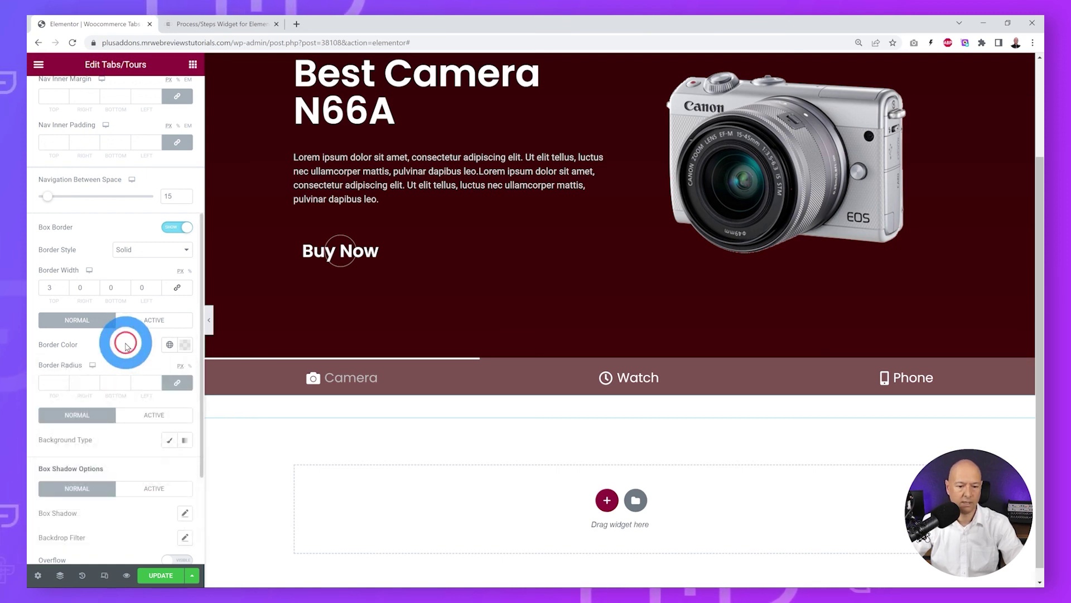
{"action": "mouse_move", "coordinate": [631, 379]}
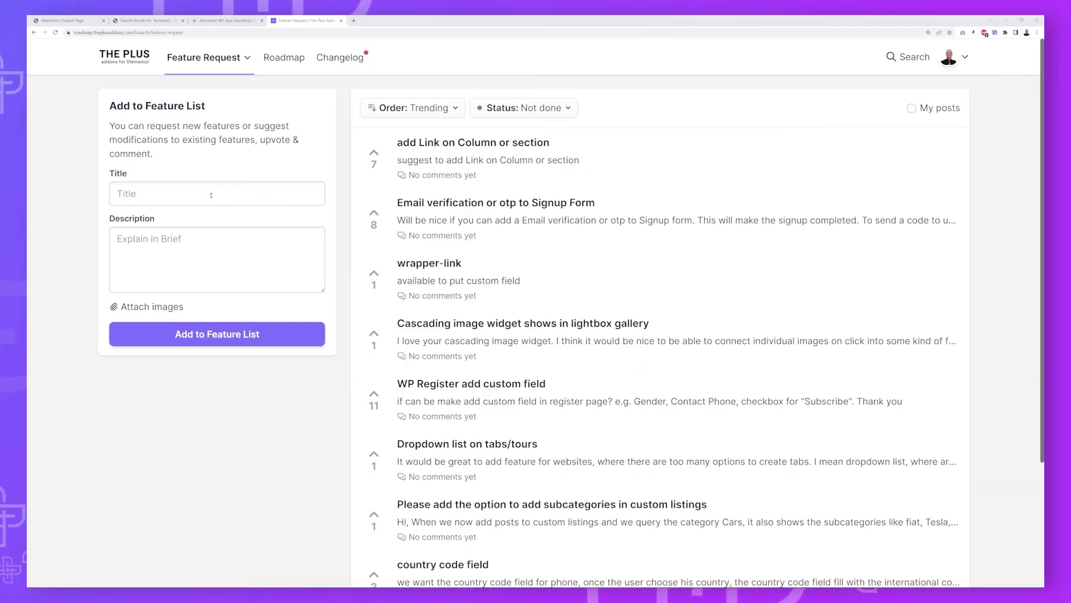
Draft a request titled "New feature" on The Plus Addons feature board, with a description asking to implement it to help website owners
{"action": "left_click", "coordinate": [210, 195]}
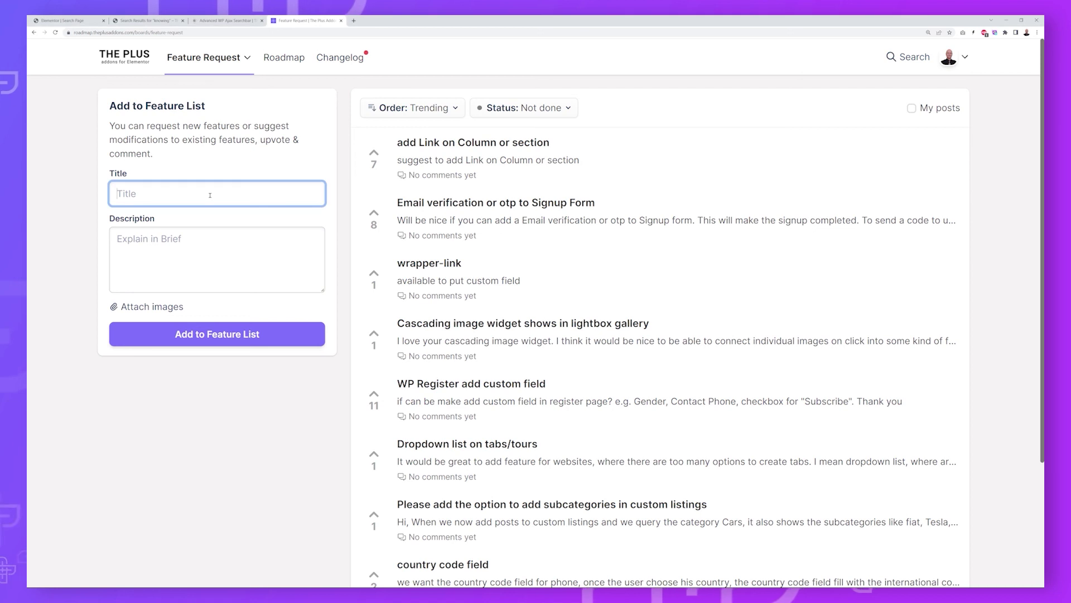
{"action": "key", "text": "Tab"}
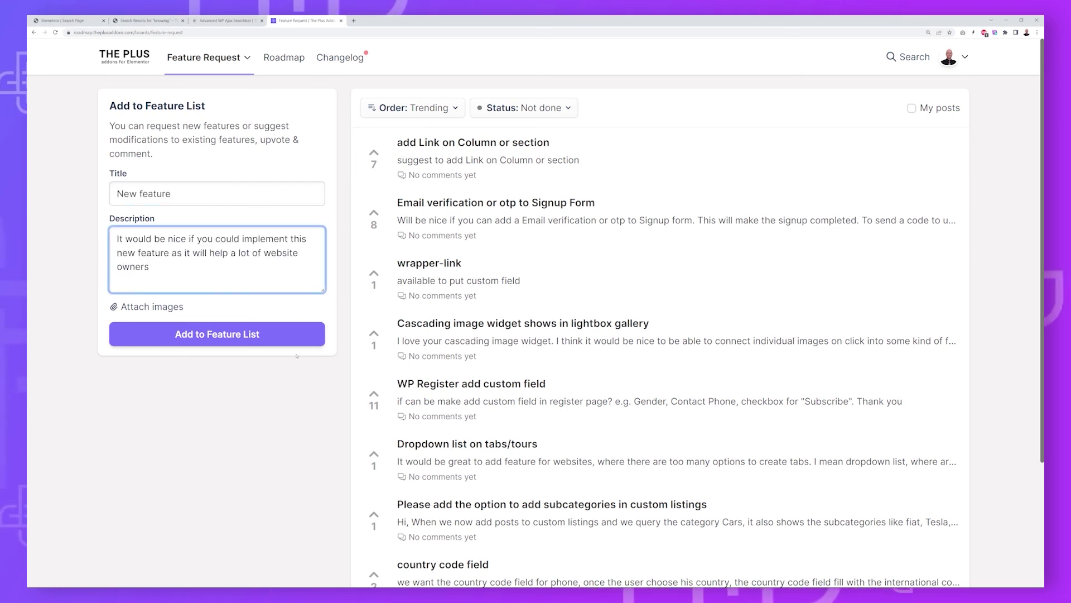